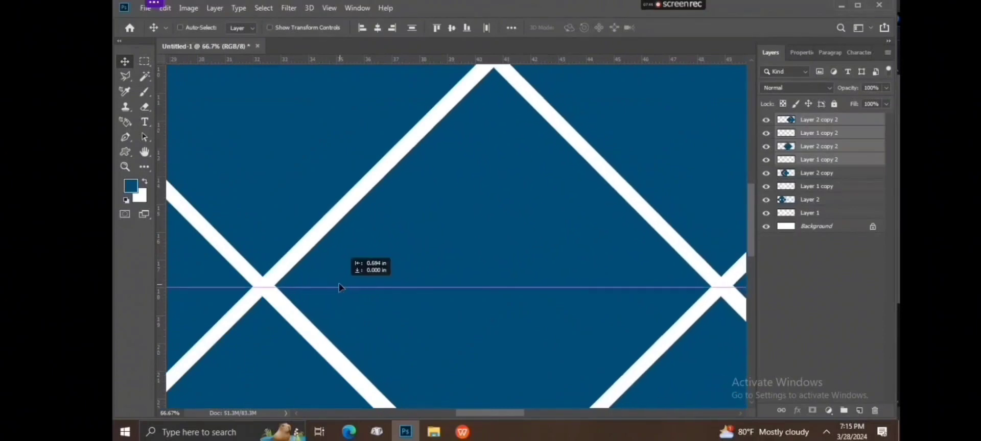
{"action": "scroll", "coordinate": [338, 284], "scroll_direction": "down", "scroll_amount": 2}
{"action": "scroll", "coordinate": [368, 310], "scroll_direction": "down", "scroll_amount": 4}
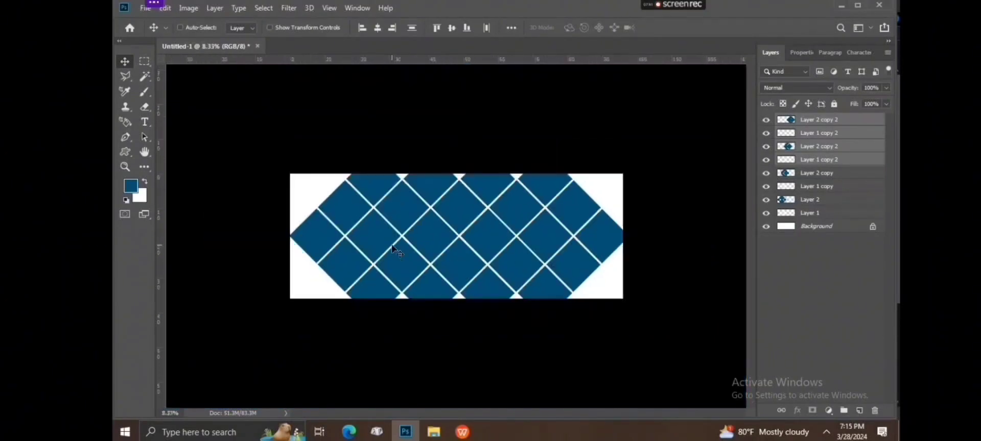
{"action": "scroll", "coordinate": [467, 266], "scroll_direction": "up", "scroll_amount": 1}
{"action": "left_click_drag", "start_coordinate": [696, 325], "coordinate": [577, 149]}
{"action": "left_click_drag", "start_coordinate": [570, 235], "coordinate": [666, 230]}
{"action": "key", "text": "ctrl+z"}
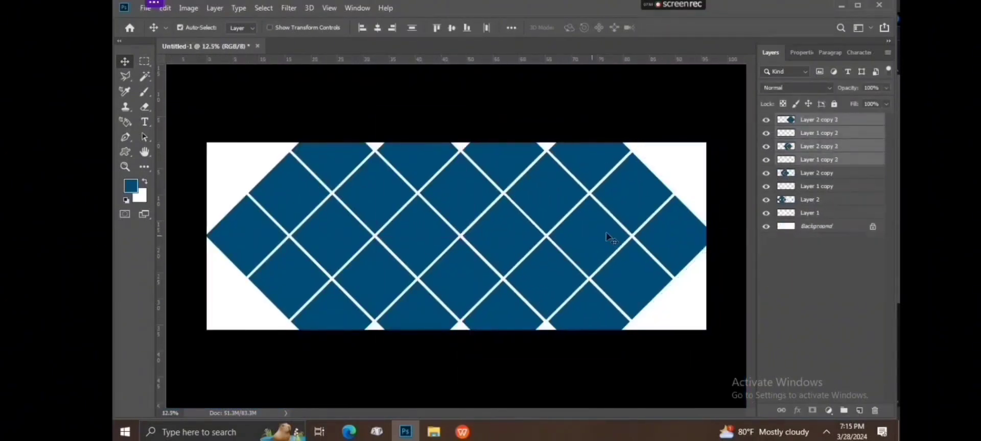
{"action": "left_click", "coordinate": [590, 211], "text": "ctrl"}
{"action": "mouse_move", "coordinate": [589, 209]}
{"action": "left_mouse_down"}
{"action": "mouse_move", "coordinate": [649, 210]}
{"action": "mouse_move", "coordinate": [604, 208]}
{"action": "mouse_move", "coordinate": [599, 221]}
{"action": "left_mouse_up"}
{"action": "key", "text": "ctrl+z"}
{"action": "key", "text": "ctrl+z"}
Duplicate a group of diamond tiles toward the right end of the banner to fill its white corners
{"action": "left_click_drag", "start_coordinate": [713, 332], "coordinate": [625, 150]}
{"action": "scroll", "coordinate": [582, 208], "scroll_direction": "up", "scroll_amount": 1}
{"action": "left_click_drag", "start_coordinate": [528, 230], "coordinate": [438, 225]}
{"action": "left_click_drag", "start_coordinate": [341, 224], "coordinate": [500, 221]}
{"action": "scroll", "coordinate": [445, 247], "scroll_direction": "up", "scroll_amount": 3}
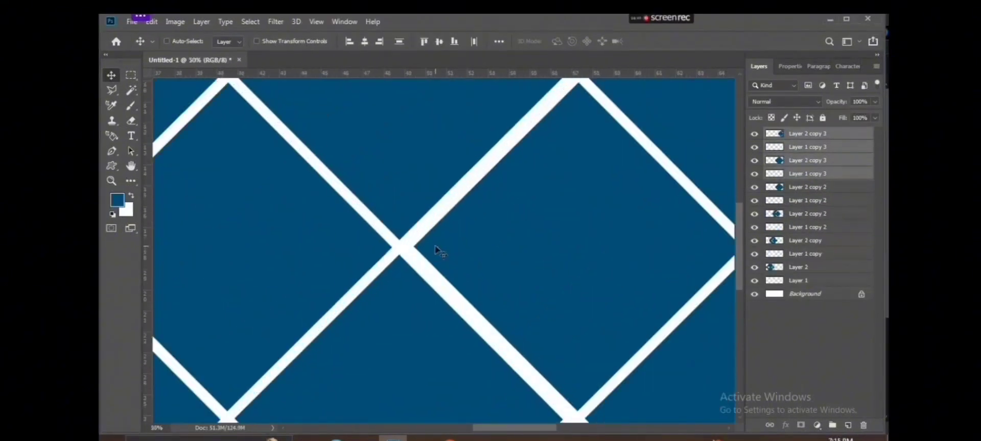
Nudge the duplicated tiles left until the white gap matches the other tile gaps
{"action": "key", "text": "Left"}
{"action": "key", "text": "Left"}
{"action": "key", "text": "Left"}
{"action": "key", "text": "Left"}
{"action": "key", "text": "Left"}
{"action": "key", "text": "Left"}
{"action": "key", "text": "Left"}
{"action": "key", "text": "Left"}
{"action": "key", "text": "Left"}
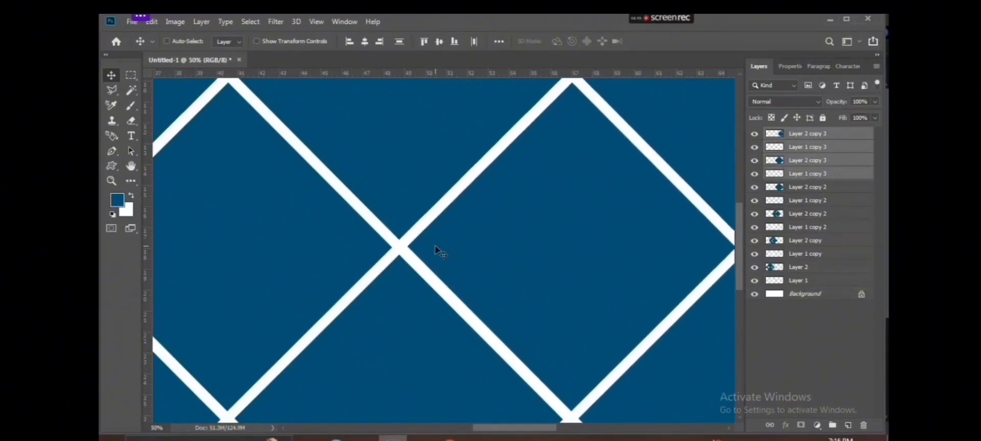
{"action": "scroll", "coordinate": [434, 245], "scroll_direction": "down", "scroll_amount": 3}
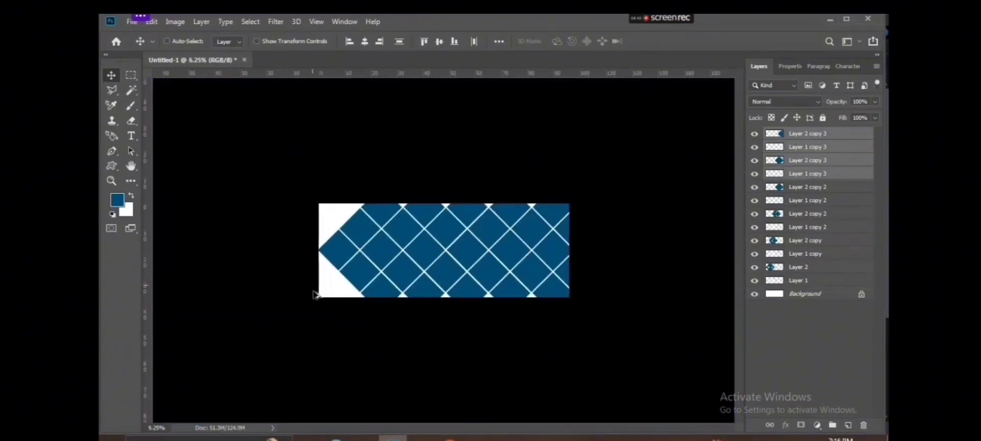
Duplicate the tiles at the left end of the pattern outward to cover the banner's white left corners
{"action": "left_click", "coordinate": [341, 226]}
{"action": "left_click_drag", "start_coordinate": [328, 182], "coordinate": [371, 307]}
{"action": "left_click_drag", "start_coordinate": [390, 245], "coordinate": [309, 224]}
{"action": "key", "text": "ctrl+plus"}
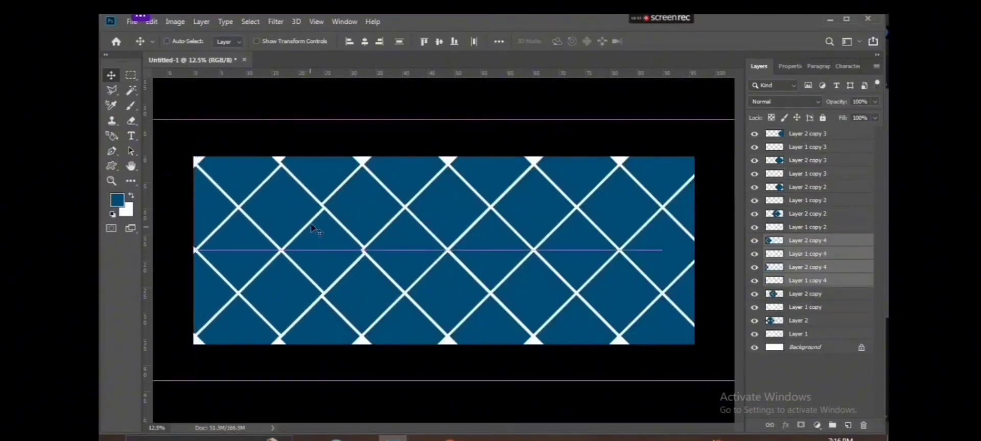
Adjust the position of the duplicated left tiles so their white gaps line up with the neighbouring tiles
{"action": "scroll", "coordinate": [332, 200], "scroll_direction": "up", "scroll_amount": 3}
{"action": "left_click_drag", "start_coordinate": [367, 280], "coordinate": [389, 317]}
{"action": "scroll", "coordinate": [409, 351], "scroll_direction": "up", "scroll_amount": 4}
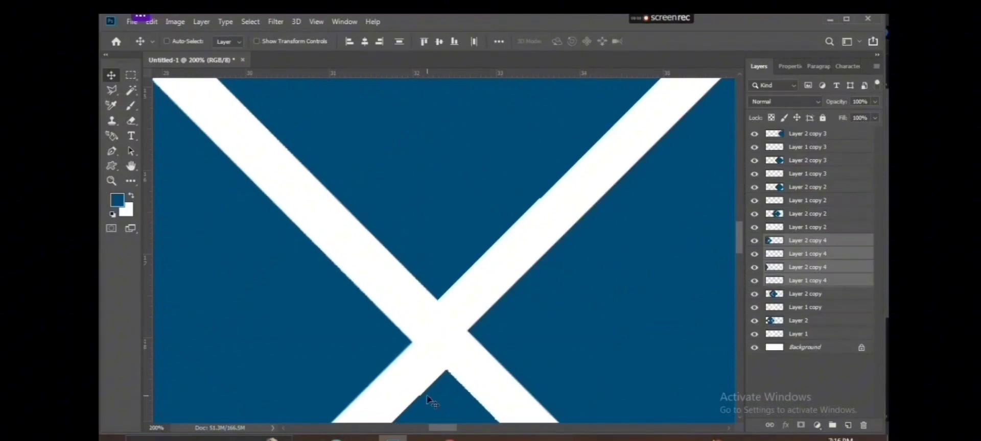
{"action": "left_click_drag", "start_coordinate": [427, 398], "coordinate": [394, 428]}
{"action": "scroll", "coordinate": [388, 351], "scroll_direction": "down", "scroll_amount": 8}
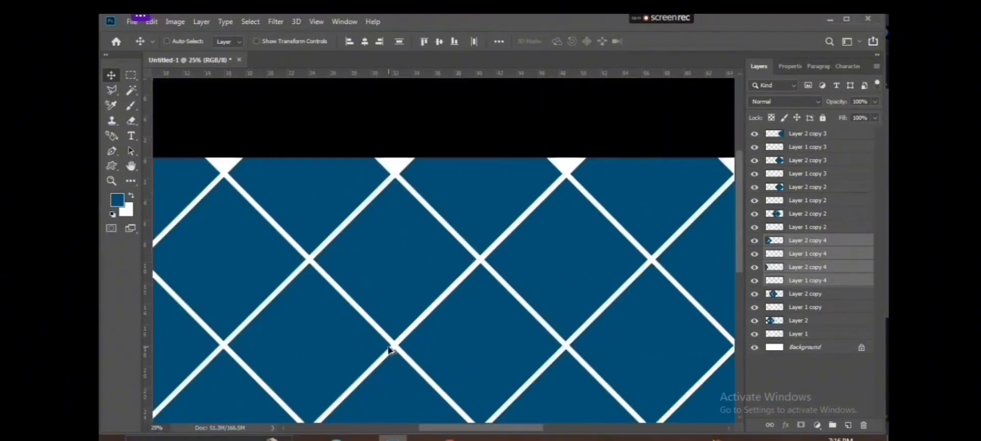
Select all the tile layers above the background and merge them into one layer
{"action": "right_click", "coordinate": [483, 252]}
{"action": "left_click", "coordinate": [503, 306]}
{"action": "left_click_drag", "start_coordinate": [603, 362], "coordinate": [202, 105]}
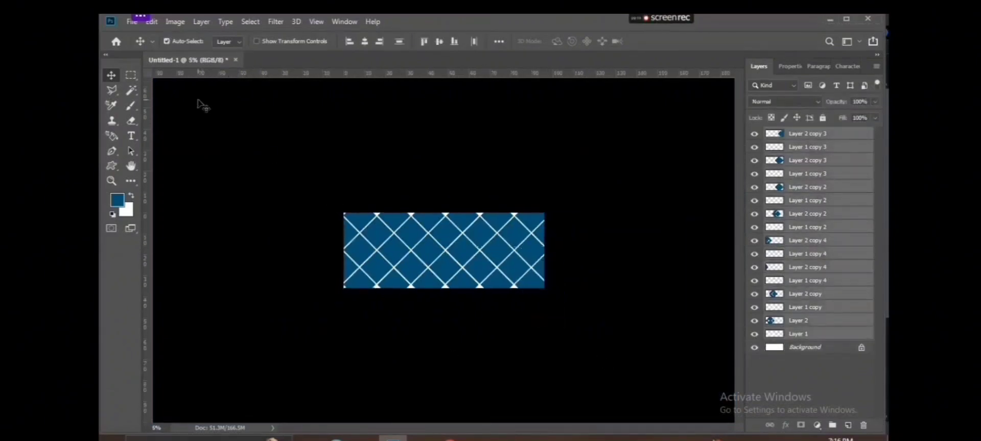
{"action": "key", "text": "ctrl+e"}
Trim the merged pattern to the 96 × 36 in canvas by cutting that area and pasting it as a new layer
{"action": "key", "text": "m"}
{"action": "left_click_drag", "start_coordinate": [286, 164], "coordinate": [653, 400]}
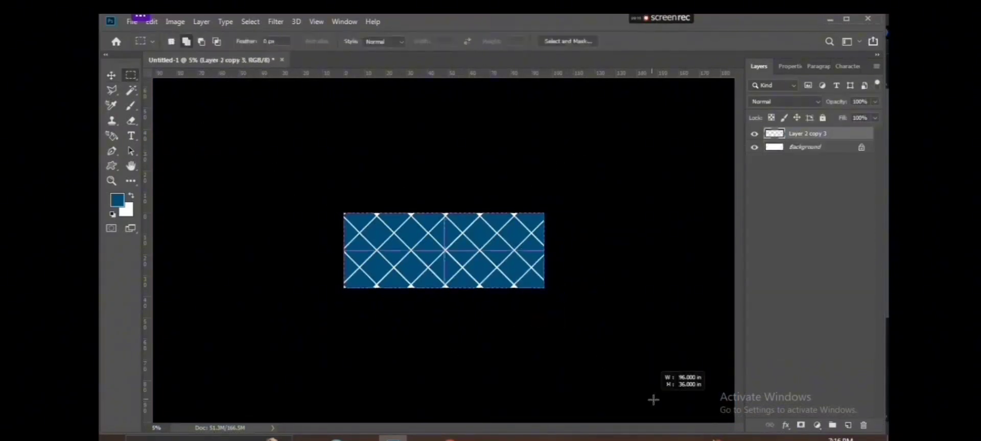
{"action": "scroll", "coordinate": [506, 270], "scroll_direction": "up", "scroll_amount": 2}
{"action": "key", "text": "ctrl+x"}
{"action": "key", "text": "Delete"}
{"action": "key", "text": "ctrl+v"}
{"action": "key", "text": "v"}
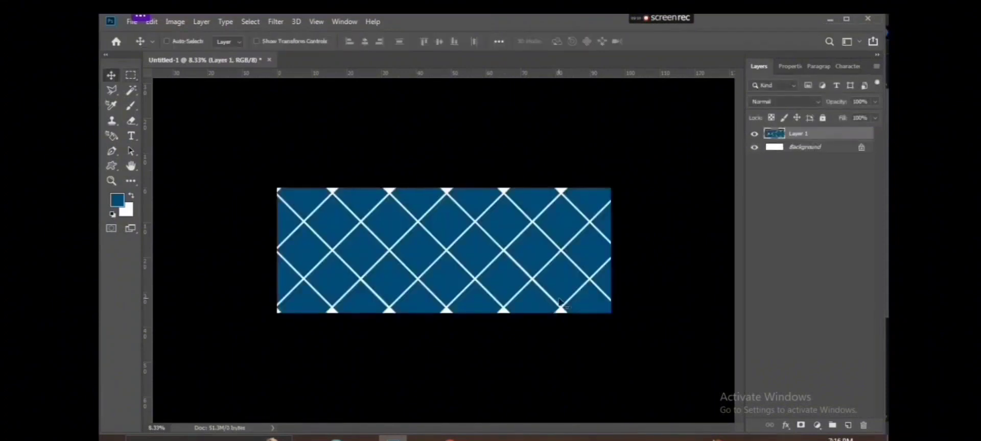
Enlarge the tile pattern slightly beyond the canvas and set its layer opacity to 10%
{"action": "key", "text": "ctrl+t"}
{"action": "key", "text": "Return"}
{"action": "key", "text": "1"}
{"action": "key", "text": "ctrl+plus"}
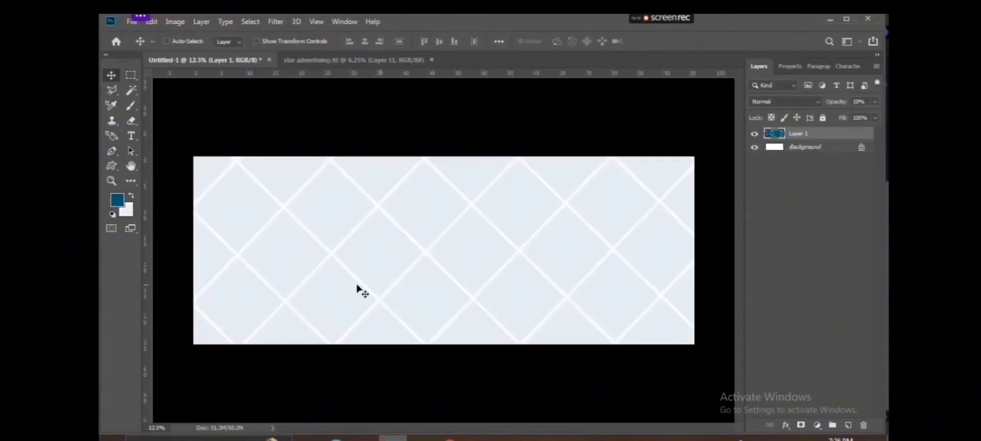
Select the diamond tiles along the left edge and one at the top edge, and fill them with dark blue on a new layer
{"action": "key", "text": "w"}
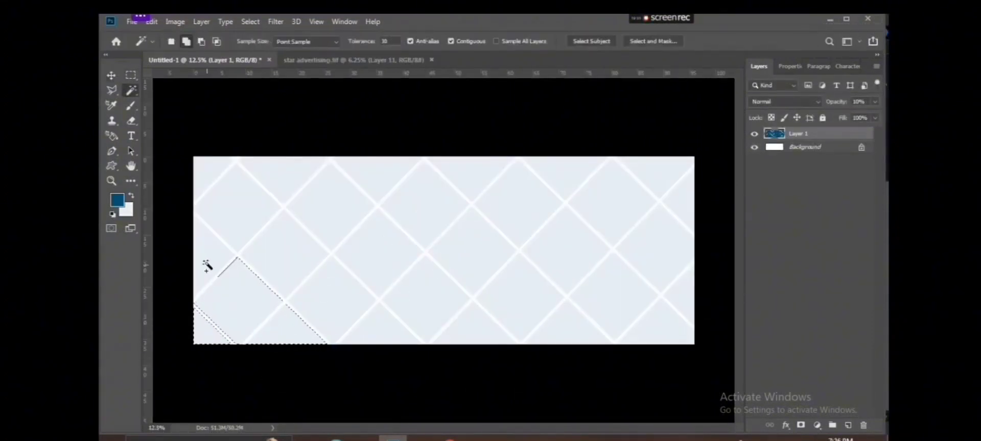
{"action": "left_click", "coordinate": [205, 264]}
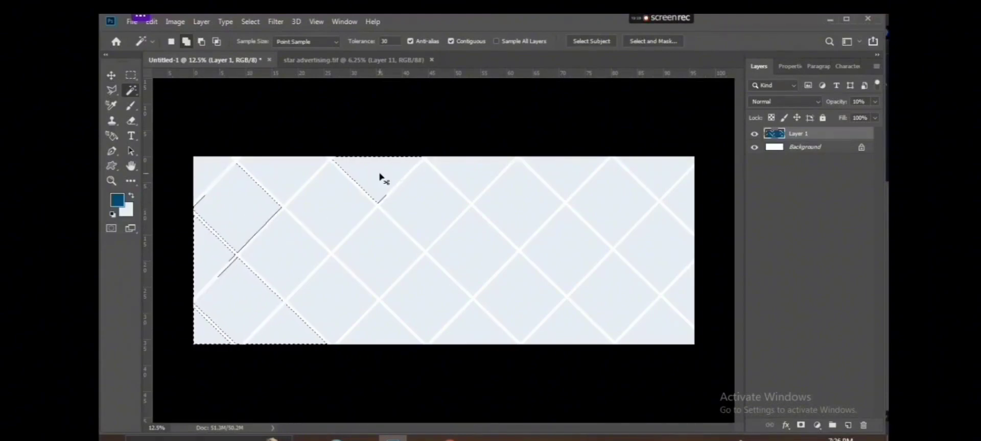
{"action": "key", "text": "ctrl+shift+n"}
{"action": "key", "text": "Return"}
{"action": "key", "text": "alt+BackSpace"}
{"action": "key", "text": "ctrl+d"}
{"action": "key", "text": "v"}
{"action": "key", "text": "ctrl+minus"}
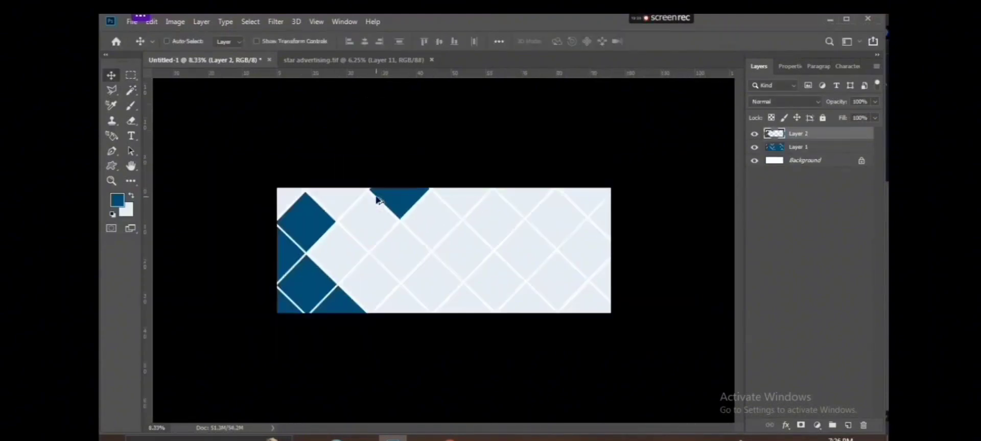
{"action": "key", "text": "ctrl+plus"}
Switch to the image folder and open Photographer-Stock-Photo-02 in Photoshop
{"action": "key", "text": "alt+Tab"}
{"action": "left_click", "coordinate": [470, 160]}
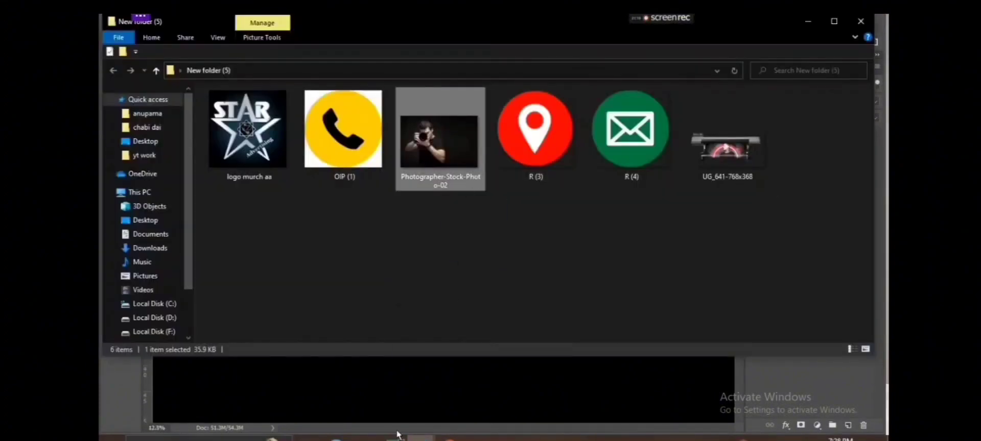
{"action": "left_click_drag", "start_coordinate": [397, 434], "coordinate": [494, 146]}
{"action": "left_click_drag", "start_coordinate": [559, 143], "coordinate": [480, 135]}
Set the photographer photo's resolution to 600 pixels/inch
{"action": "key", "text": "ctrl+alt+i"}
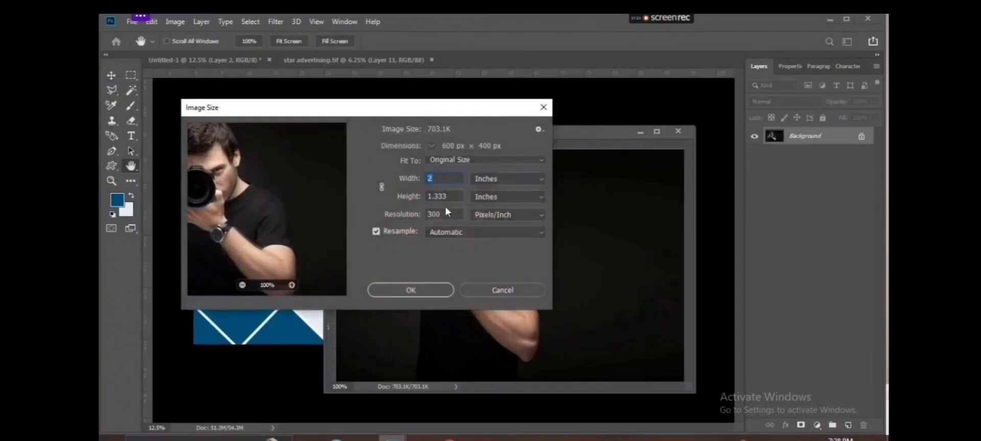
{"action": "type", "text": "600"}
{"action": "key", "text": "Return"}
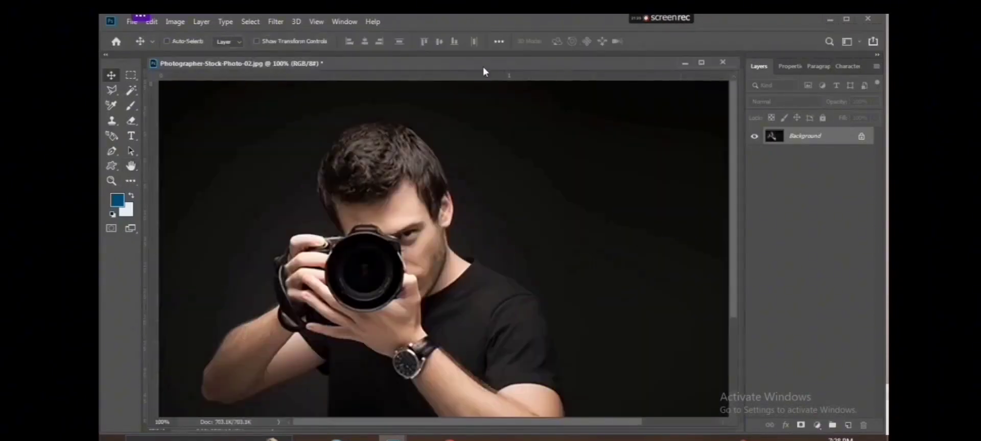
Copy the photographer photo into the banner document and close the photo file without saving
{"action": "left_click_drag", "start_coordinate": [482, 67], "coordinate": [508, 210]}
{"action": "left_click_drag", "start_coordinate": [405, 360], "coordinate": [486, 190]}
{"action": "left_click", "coordinate": [529, 210]}
{"action": "key", "text": "ctrl+w"}
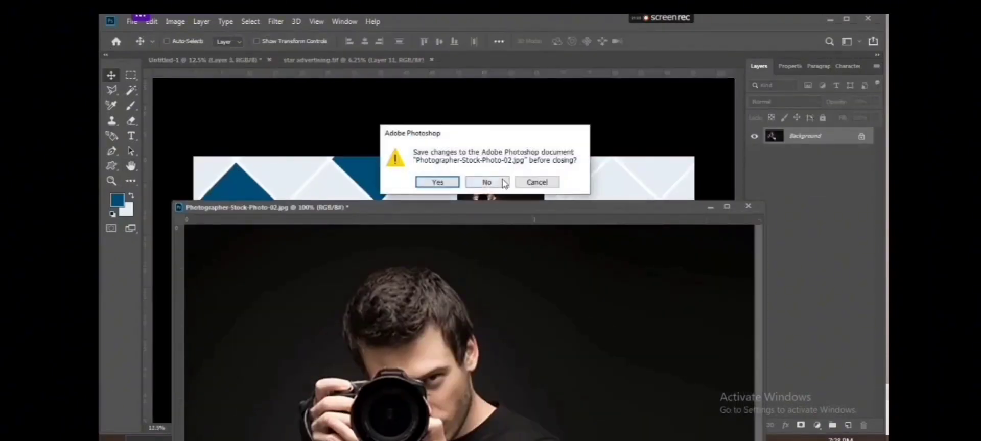
{"action": "left_click", "coordinate": [500, 181]}
Scale the photo up to the banner's full height and place it over the banner's right end
{"action": "key", "text": "ctrl+t"}
{"action": "left_click_drag", "start_coordinate": [516, 214], "coordinate": [631, 191]}
{"action": "left_click_drag", "start_coordinate": [557, 244], "coordinate": [569, 230]}
{"action": "left_click_drag", "start_coordinate": [628, 315], "coordinate": [679, 348]}
{"action": "left_click_drag", "start_coordinate": [598, 209], "coordinate": [700, 209]}
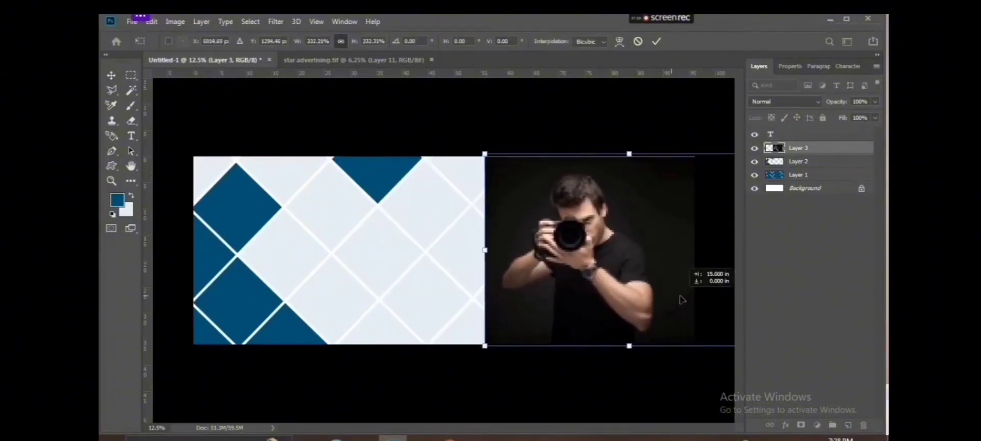
{"action": "key", "text": "Return"}
{"action": "key", "text": "ctrl+t"}
{"action": "left_click_drag", "start_coordinate": [488, 154], "coordinate": [491, 155]}
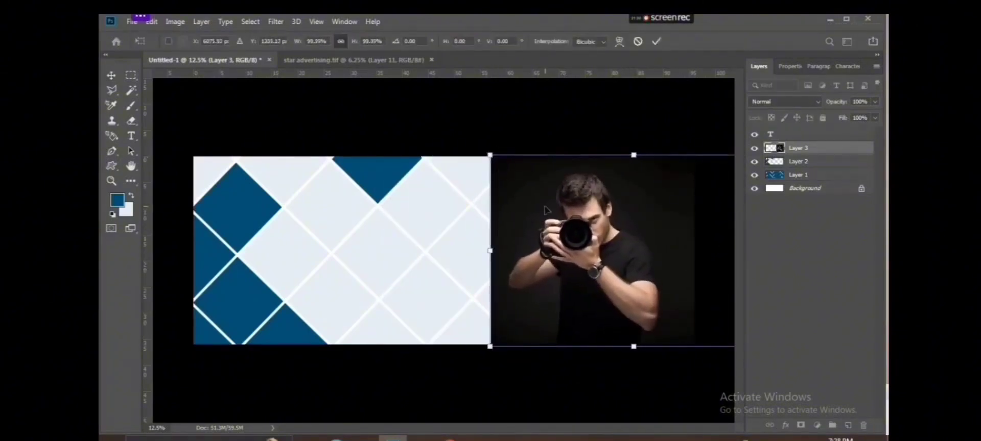
{"action": "key", "text": "Return"}
Change the workspace color around the canvas to a custom blue
{"action": "key", "text": "ctrl+minus"}
{"action": "right_click", "coordinate": [498, 140]}
{"action": "left_click", "coordinate": [547, 201]}
{"action": "left_click", "coordinate": [122, 205]}
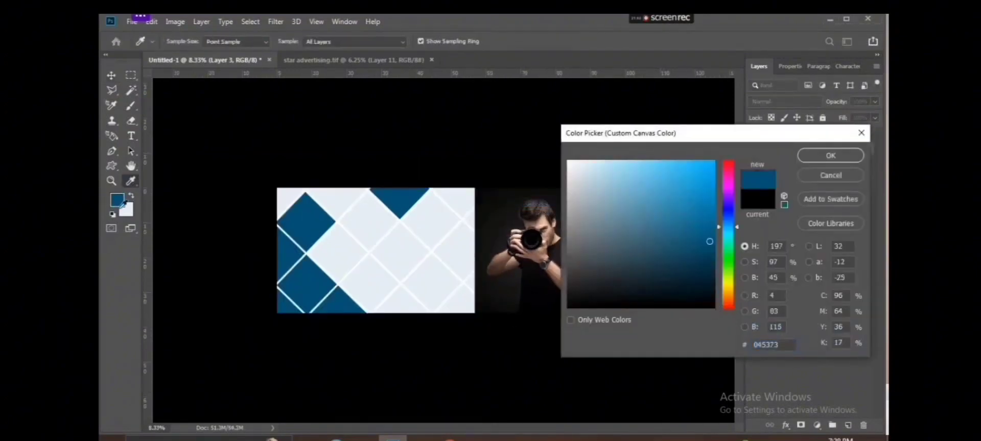
{"action": "key", "text": "Return"}
{"action": "key", "text": "ctrl+plus"}
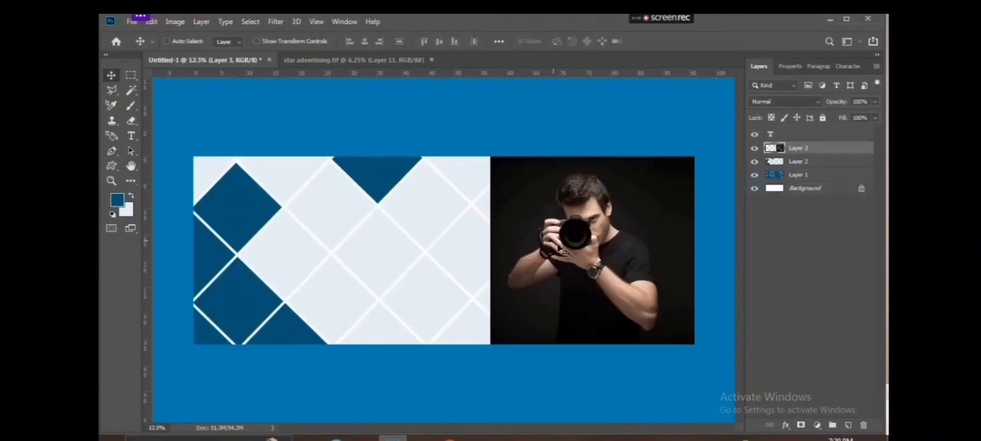
Move the photo further right on the banner and set its layer opacity to 50%
{"action": "key", "text": "ctrl+t"}
{"action": "left_click_drag", "start_coordinate": [614, 249], "coordinate": [636, 248]}
{"action": "key", "text": "Return"}
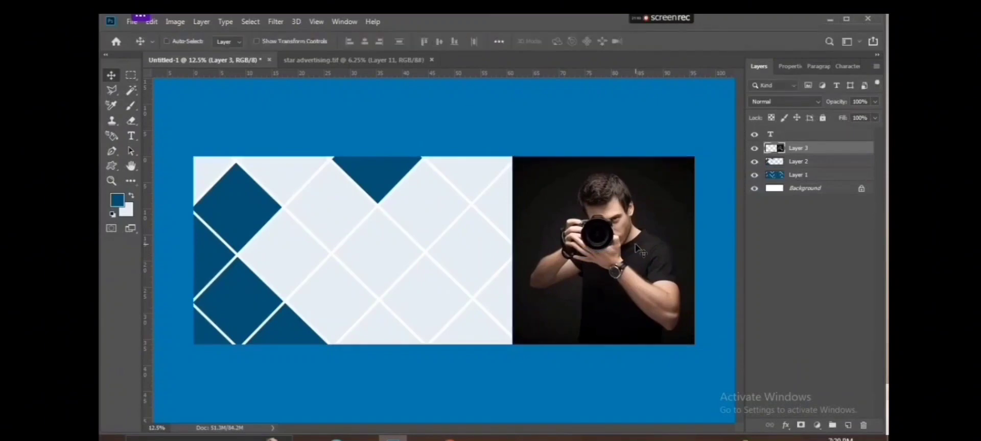
{"action": "key", "text": "5"}
Select a strip at the photo's left edge and stretch it leftward to extend the dark backdrop
{"action": "key", "text": "m"}
{"action": "left_click_drag", "start_coordinate": [447, 156], "coordinate": [527, 387]}
{"action": "key", "text": "ctrl+t"}
{"action": "left_click_drag", "start_coordinate": [447, 251], "coordinate": [197, 239]}
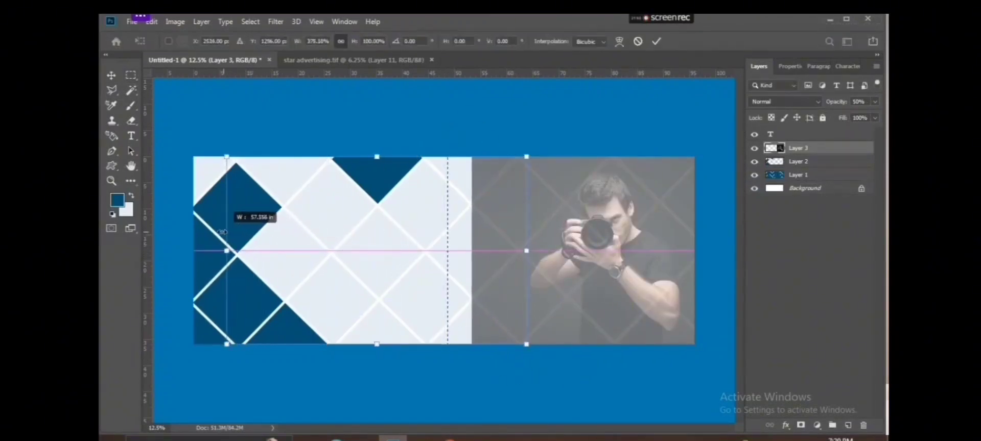
{"action": "key", "text": "Return"}
Enlarge the extended photo slightly and shift it a little to the right on the banner
{"action": "key", "text": "ctrl+t"}
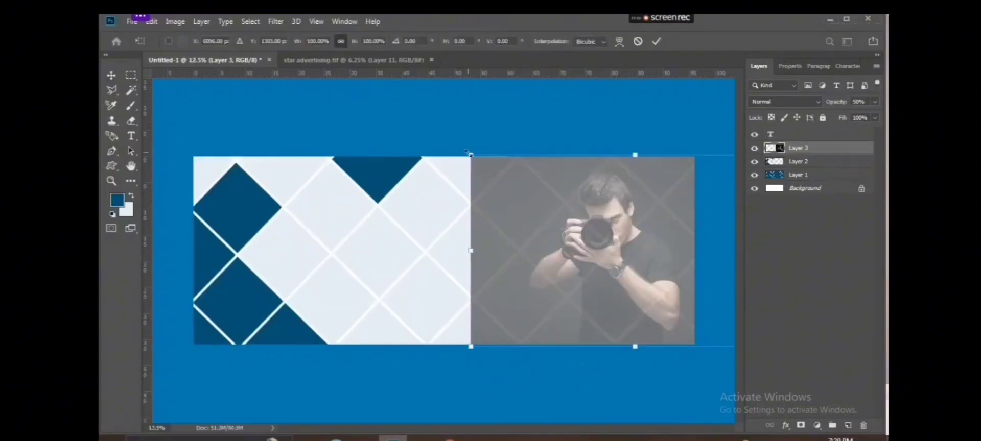
{"action": "left_click_drag", "start_coordinate": [470, 156], "coordinate": [468, 152]}
{"action": "key", "text": "Return"}
{"action": "scroll", "coordinate": [603, 240], "scroll_direction": "up", "scroll_amount": 1}
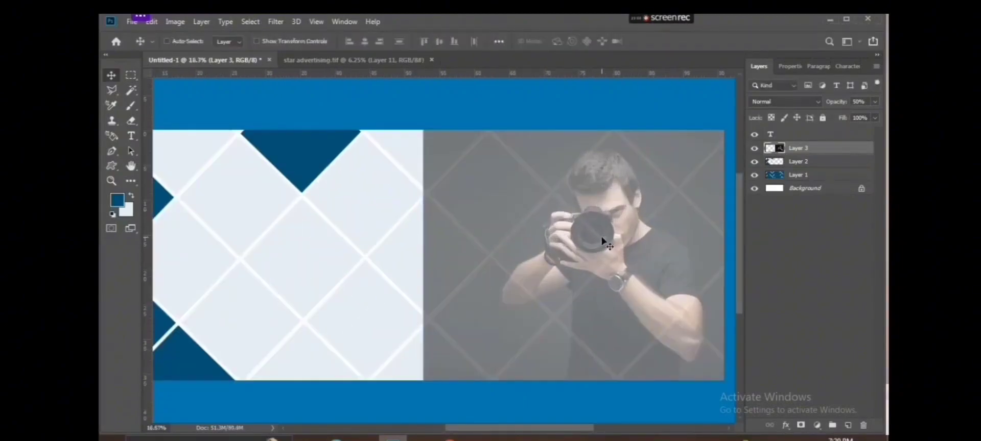
{"action": "scroll", "coordinate": [593, 238], "scroll_direction": "down", "scroll_amount": 2}
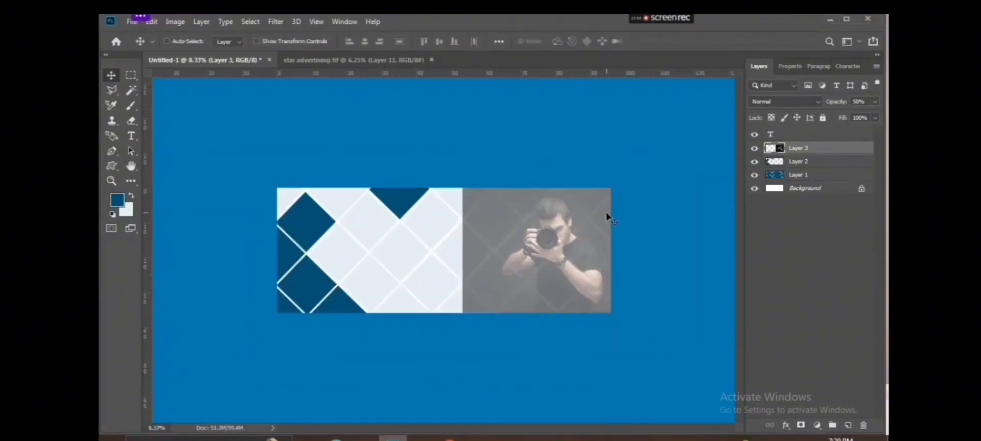
{"action": "key", "text": "ctrl+t"}
{"action": "key", "text": "Return"}
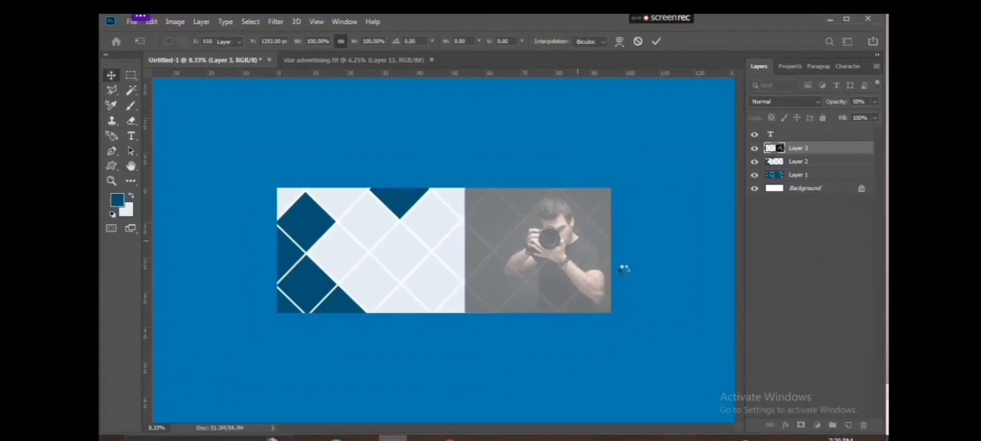
Stretch a strip at the photo's left edge to widen the dark backdrop a little further left
{"action": "key", "text": "m"}
{"action": "left_click_drag", "start_coordinate": [427, 187], "coordinate": [493, 386]}
{"action": "key", "text": "ctrl+t"}
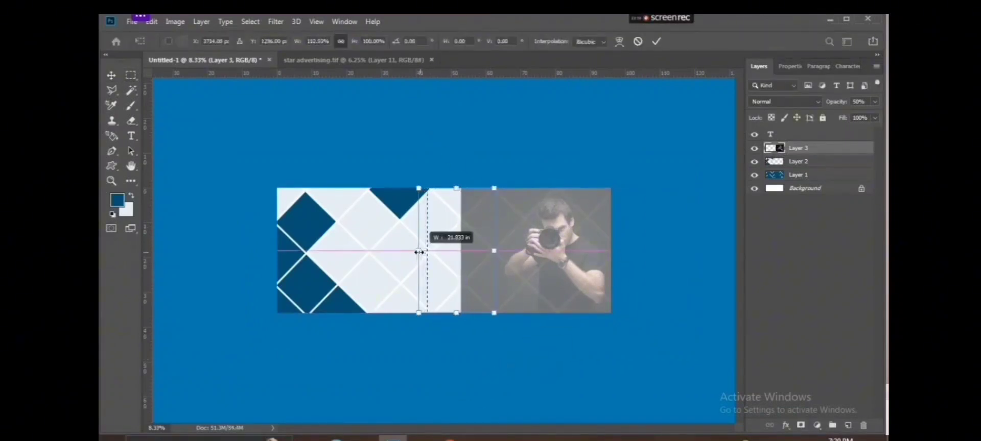
{"action": "key", "text": "Return"}
Select the diamond tile shapes across the pattern on Layer 1 with the Magic Wand
{"action": "key", "text": "w"}
{"action": "scroll", "coordinate": [442, 251], "scroll_direction": "up", "scroll_amount": 1}
{"action": "right_click", "coordinate": [560, 245]}
{"action": "left_click", "coordinate": [562, 250]}
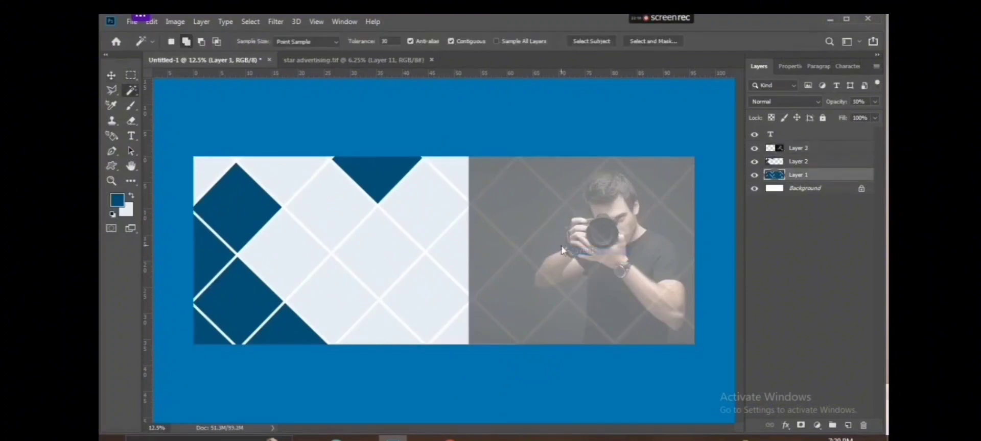
{"action": "right_click", "coordinate": [573, 243]}
{"action": "left_click", "coordinate": [601, 303]}
Copy the parts of the photo layer inside the tile selection to a new layer
{"action": "key", "text": "v"}
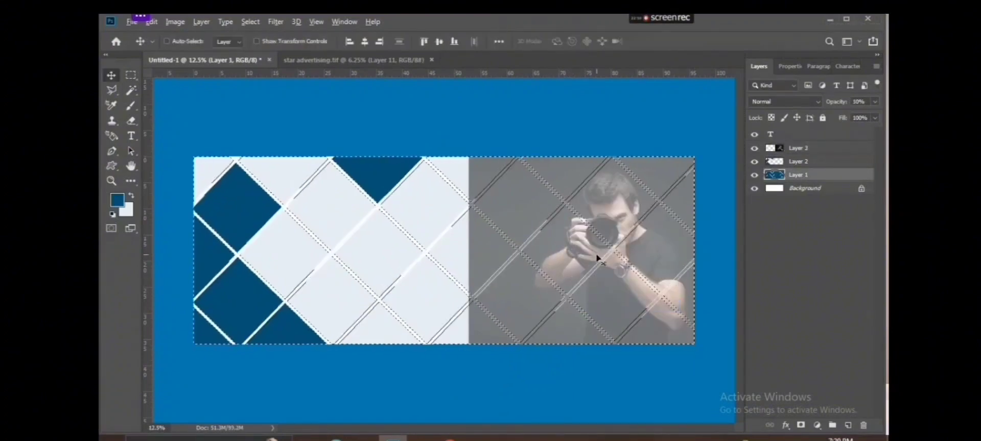
{"action": "scroll", "coordinate": [597, 253], "scroll_direction": "up", "scroll_amount": 1}
{"action": "right_click", "coordinate": [630, 223]}
{"action": "left_click", "coordinate": [652, 221]}
{"action": "key", "text": "ctrl+j"}
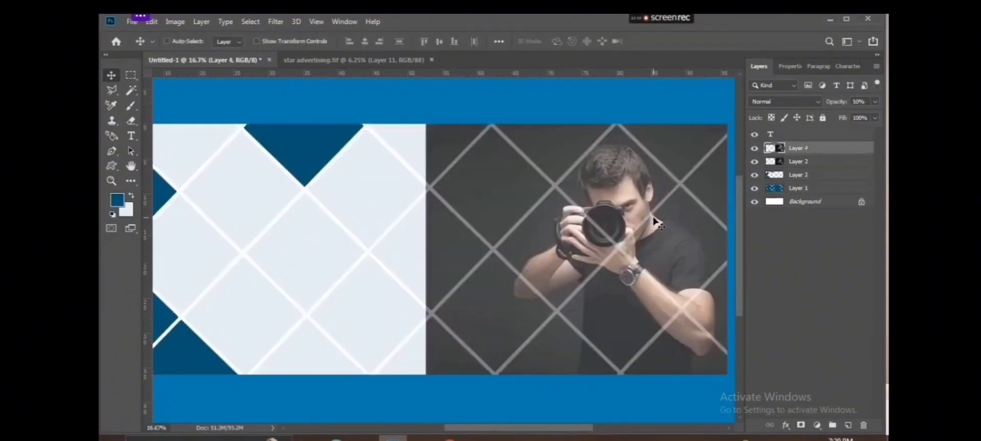
Delete the original uncut photo layer, keeping only the tiled copy
{"action": "scroll", "coordinate": [579, 250], "scroll_direction": "down", "scroll_amount": 1}
{"action": "right_click", "coordinate": [655, 255]}
{"action": "left_click", "coordinate": [665, 274]}
{"action": "left_click_drag", "start_coordinate": [655, 278], "coordinate": [481, 287]}
{"action": "key", "text": "Delete"}
{"action": "scroll", "coordinate": [516, 267], "scroll_direction": "down", "scroll_amount": 2}
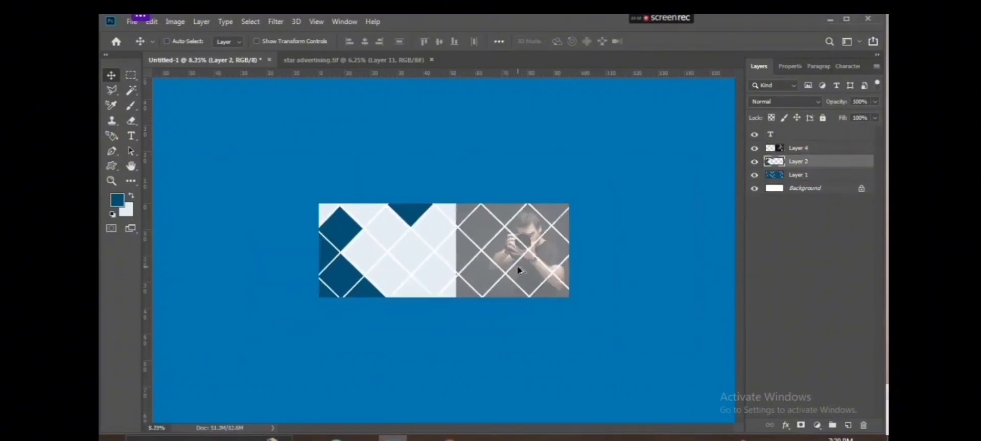
{"action": "scroll", "coordinate": [520, 266], "scroll_direction": "up", "scroll_amount": 2}
{"action": "scroll", "coordinate": [521, 266], "scroll_direction": "up", "scroll_amount": 2}
{"action": "left_click_drag", "start_coordinate": [463, 260], "coordinate": [499, 266]}
{"action": "scroll", "coordinate": [503, 266], "scroll_direction": "down", "scroll_amount": 2}
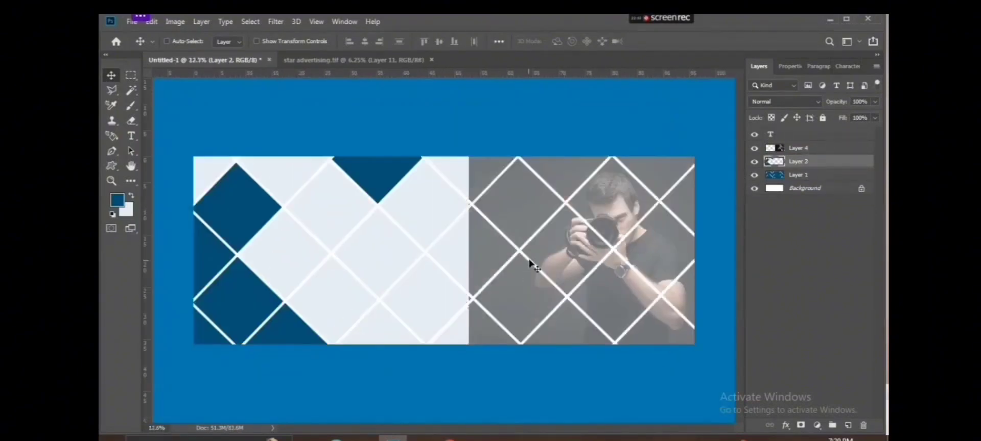
Start a Pen path on Layer 4 along the zigzag of diamond tile edges beside the photographer
{"action": "scroll", "coordinate": [541, 238], "scroll_direction": "up", "scroll_amount": 1}
{"action": "left_click_drag", "start_coordinate": [631, 176], "coordinate": [536, 192]}
{"action": "right_click", "coordinate": [535, 191]}
{"action": "left_click", "coordinate": [547, 198]}
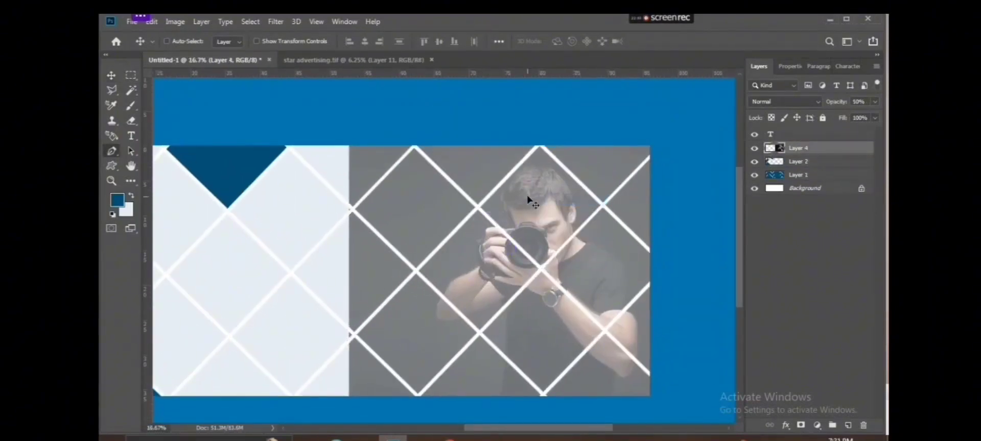
{"action": "scroll", "coordinate": [537, 131], "scroll_direction": "up", "scroll_amount": 1}
{"action": "left_click", "coordinate": [528, 177]}
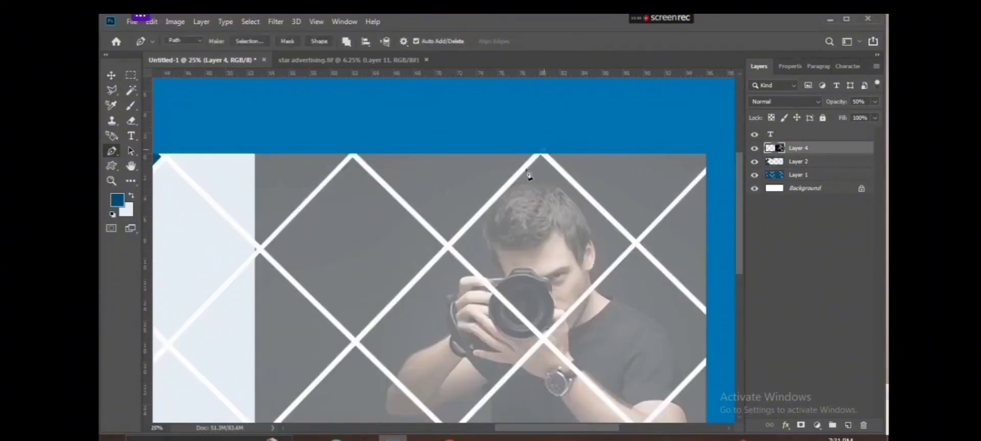
{"action": "left_click_drag", "start_coordinate": [365, 362], "coordinate": [437, 261]}
{"action": "left_click", "coordinate": [427, 238]}
{"action": "left_click_drag", "start_coordinate": [474, 300], "coordinate": [436, 226]}
{"action": "scroll", "coordinate": [461, 255], "scroll_direction": "up", "scroll_amount": 1}
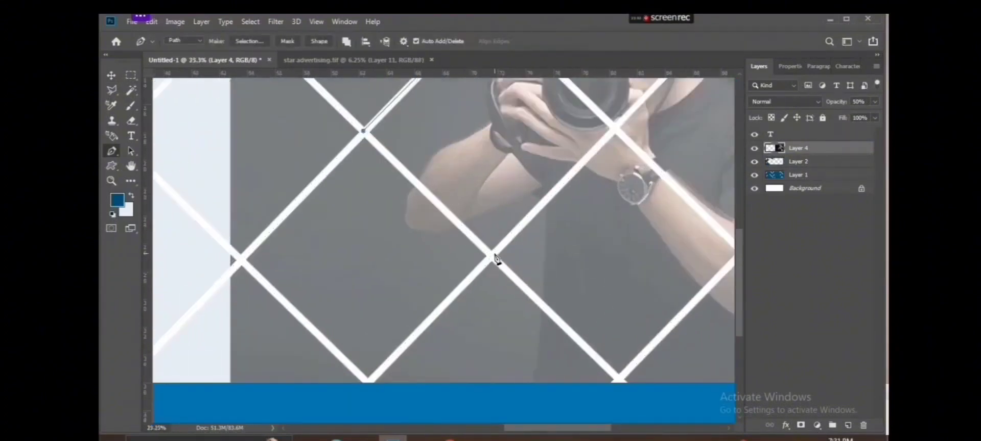
{"action": "left_click_drag", "start_coordinate": [483, 271], "coordinate": [488, 252]}
{"action": "left_click_drag", "start_coordinate": [356, 397], "coordinate": [357, 381]}
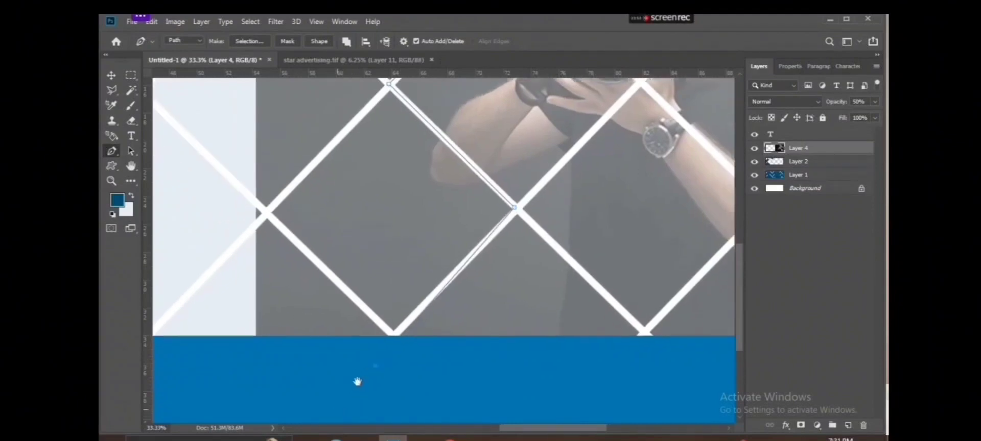
Continue the path below, around and above the photo's plain dark part and close it outside the banner
{"action": "scroll", "coordinate": [404, 361], "scroll_direction": "down", "scroll_amount": 2}
{"action": "left_click_drag", "start_coordinate": [407, 332], "coordinate": [426, 332]}
{"action": "left_click_drag", "start_coordinate": [311, 361], "coordinate": [294, 315]}
{"action": "left_click_drag", "start_coordinate": [293, 212], "coordinate": [299, 179]}
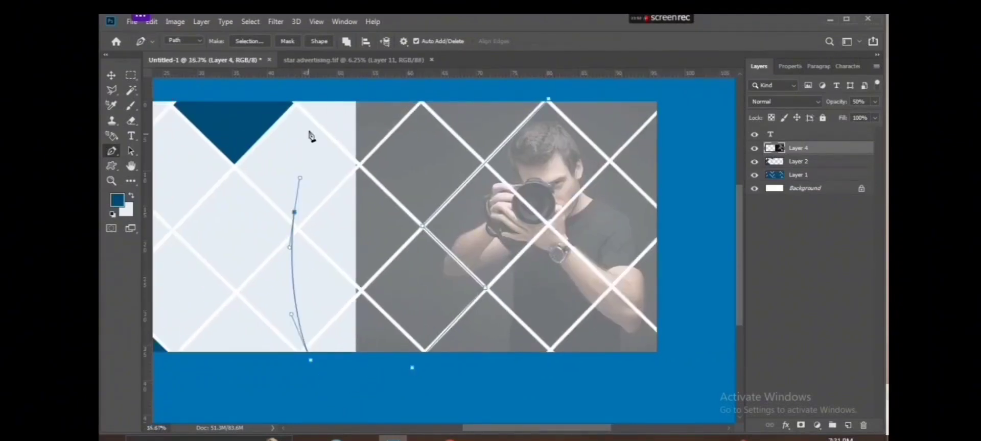
{"action": "left_click_drag", "start_coordinate": [309, 134], "coordinate": [307, 229]}
{"action": "left_click_drag", "start_coordinate": [315, 165], "coordinate": [545, 134]}
Convert the path to a selection with feather radius 0, delete that part of the photo, deselect and set the layer's opacity to 100%
{"action": "right_click", "coordinate": [481, 177]}
{"action": "left_click", "coordinate": [518, 224]}
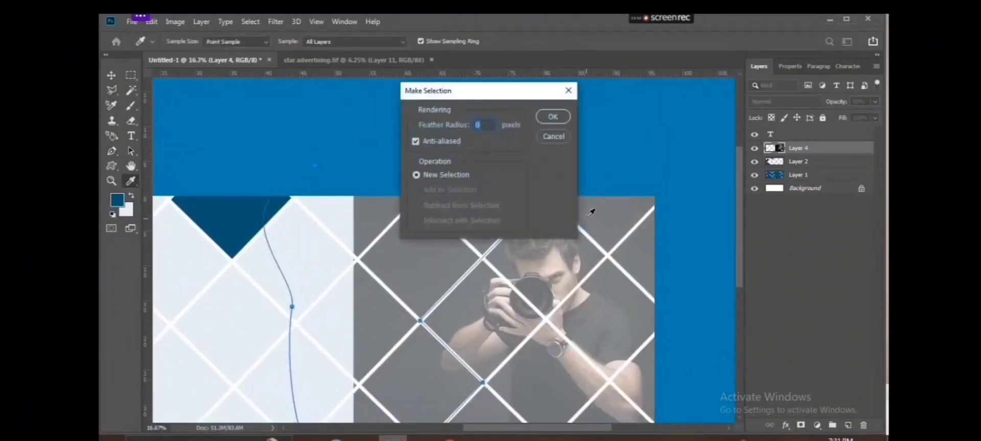
{"action": "key", "text": "Return"}
{"action": "key", "text": "ctrl+d"}
{"action": "key", "text": "v"}
{"action": "left_click_drag", "start_coordinate": [488, 357], "coordinate": [478, 273]}
{"action": "key", "text": "0"}
{"action": "scroll", "coordinate": [481, 263], "scroll_direction": "down", "scroll_amount": 2}
{"action": "scroll", "coordinate": [537, 278], "scroll_direction": "up", "scroll_amount": 1}
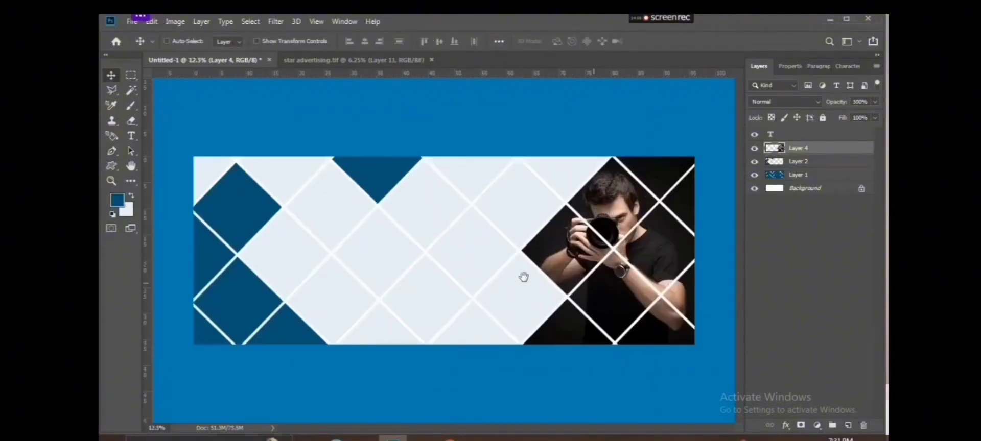
Add a Drop Shadow to the tiled photo on Layer 4 with opacity 64%, distance about 26 px and size 73 px
{"action": "scroll", "coordinate": [642, 298], "scroll_direction": "up", "scroll_amount": 1}
{"action": "left_click_drag", "start_coordinate": [602, 300], "coordinate": [534, 308]}
{"action": "scroll", "coordinate": [529, 256], "scroll_direction": "down", "scroll_amount": 1}
{"action": "scroll", "coordinate": [532, 258], "scroll_direction": "up", "scroll_amount": 1}
{"action": "right_click", "coordinate": [603, 262]}
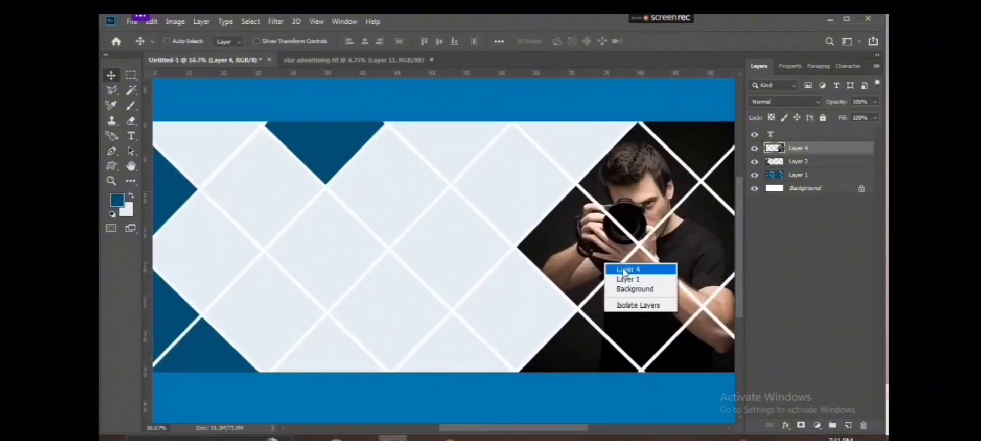
{"action": "left_click", "coordinate": [626, 271]}
{"action": "scroll", "coordinate": [613, 266], "scroll_direction": "down", "scroll_amount": 1}
{"action": "right_click", "coordinate": [599, 256]}
{"action": "right_click", "coordinate": [586, 251]}
{"action": "right_click", "coordinate": [860, 147]}
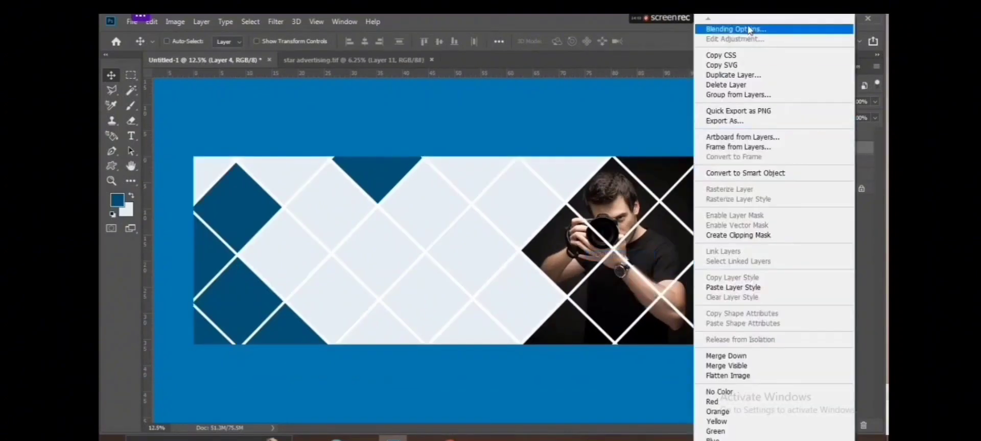
{"action": "left_click", "coordinate": [748, 30]}
{"action": "left_click_drag", "start_coordinate": [557, 83], "coordinate": [225, 83]}
{"action": "left_click", "coordinate": [173, 303]}
{"action": "left_click_drag", "start_coordinate": [257, 207], "coordinate": [267, 206]}
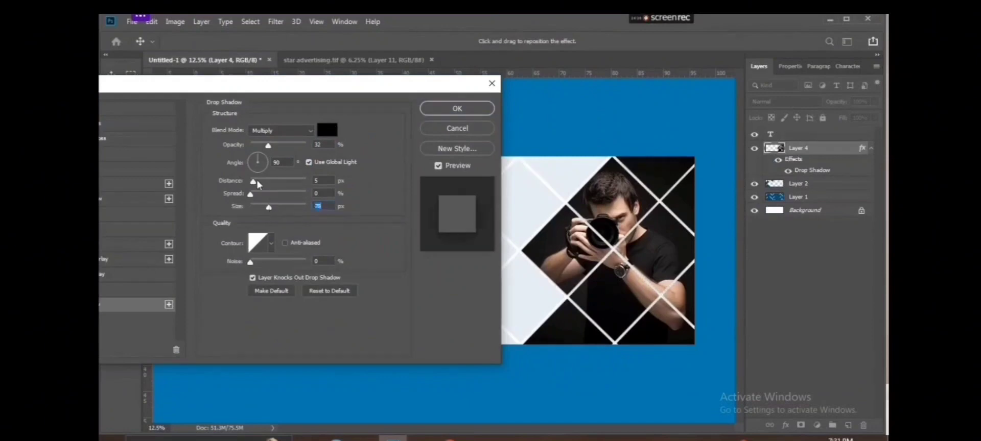
{"action": "left_click_drag", "start_coordinate": [272, 146], "coordinate": [287, 147]}
{"action": "left_click_drag", "start_coordinate": [269, 208], "coordinate": [266, 183]}
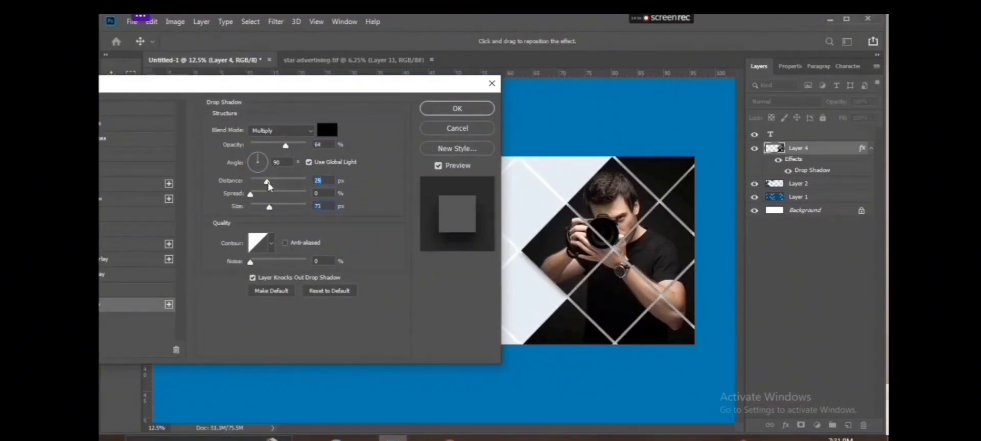
{"action": "left_click", "coordinate": [458, 108]}
Bring the logo file logo murch aa.tif from its folder into Photoshop and float its window over the banner
{"action": "key", "text": "super+d"}
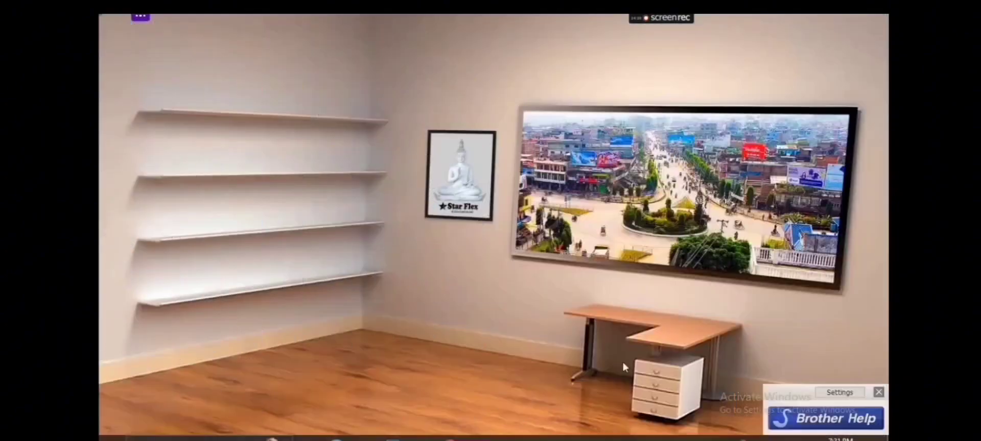
{"action": "double_click", "coordinate": [559, 169]}
{"action": "left_click", "coordinate": [264, 119]}
{"action": "left_click_drag", "start_coordinate": [266, 121], "coordinate": [549, 26]}
{"action": "left_click_drag", "start_coordinate": [527, 61], "coordinate": [518, 135]}
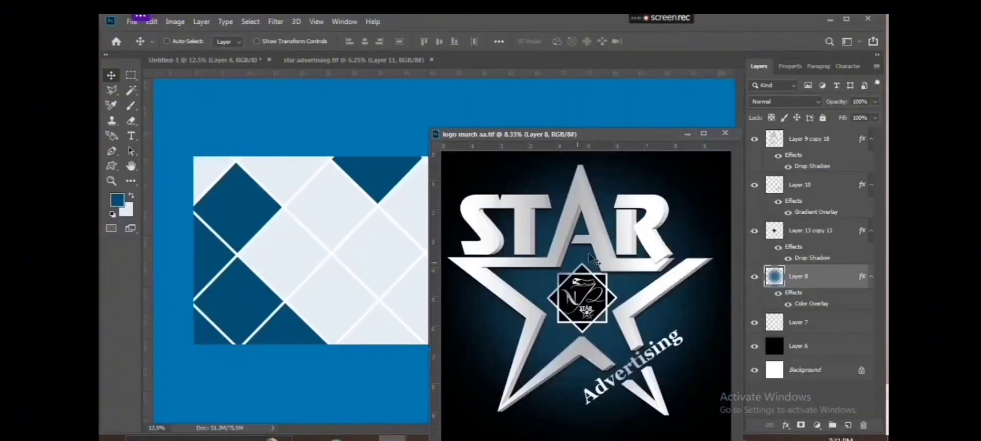
Copy all logo layers above the locked background into the banner document and close the logo file
{"action": "scroll", "coordinate": [587, 254], "scroll_direction": "down", "scroll_amount": 2}
{"action": "right_click", "coordinate": [563, 250]}
{"action": "left_click", "coordinate": [606, 276]}
{"action": "left_click_drag", "start_coordinate": [707, 411], "coordinate": [595, 314]}
{"action": "left_click_drag", "start_coordinate": [599, 342], "coordinate": [326, 247]}
{"action": "left_click", "coordinate": [625, 217]}
{"action": "key", "text": "ctrl+w"}
Scale the copied logo layers down to fit inside the banner and place them on the light tiles left of the photo
{"action": "scroll", "coordinate": [458, 231], "scroll_direction": "down", "scroll_amount": 1}
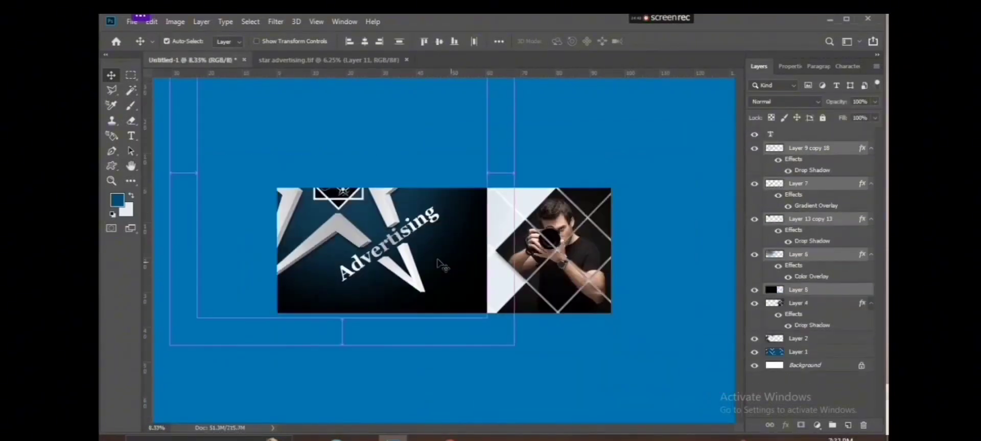
{"action": "key", "text": "ctrl+t"}
{"action": "left_click_drag", "start_coordinate": [440, 266], "coordinate": [486, 279]}
{"action": "left_click_drag", "start_coordinate": [560, 360], "coordinate": [448, 253]}
{"action": "left_click_drag", "start_coordinate": [420, 225], "coordinate": [438, 288]}
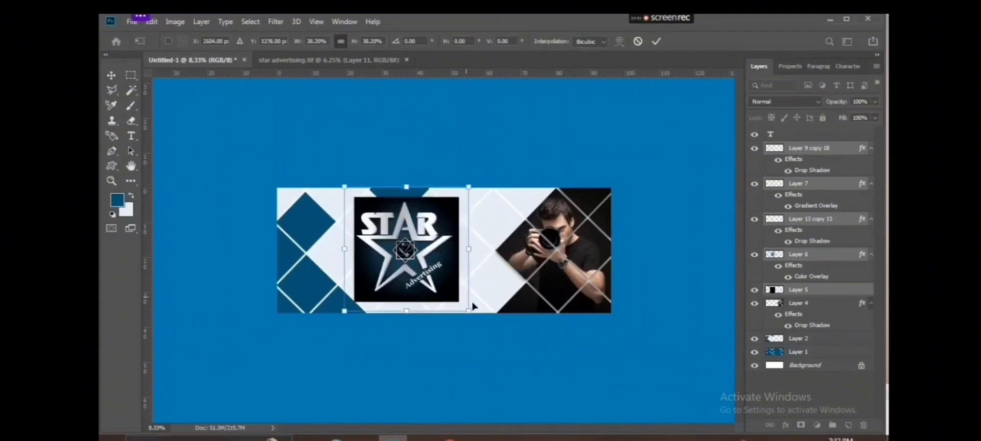
{"action": "left_click_drag", "start_coordinate": [470, 311], "coordinate": [456, 302]}
{"action": "key", "text": "Return"}
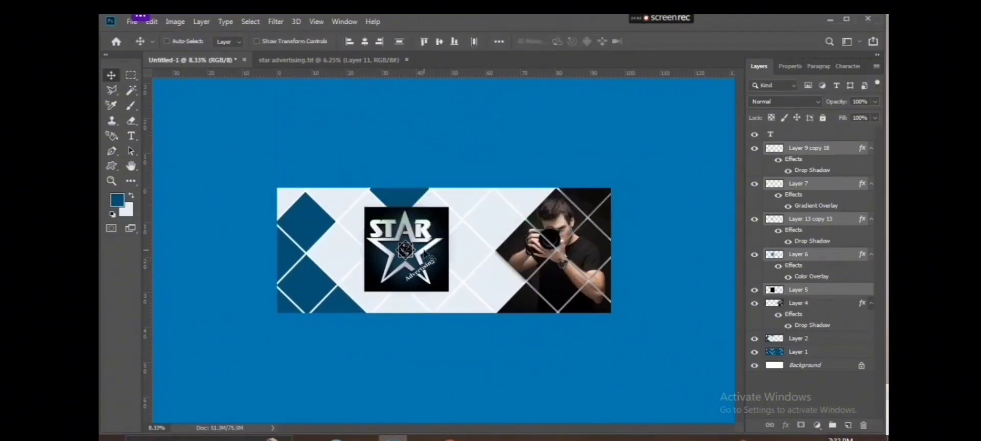
Fill the black square behind the logo on Layer 5 with the dark blue foreground colour and enlarge it around its centre
{"action": "scroll", "coordinate": [434, 250], "scroll_direction": "up", "scroll_amount": 1}
{"action": "right_click", "coordinate": [454, 263]}
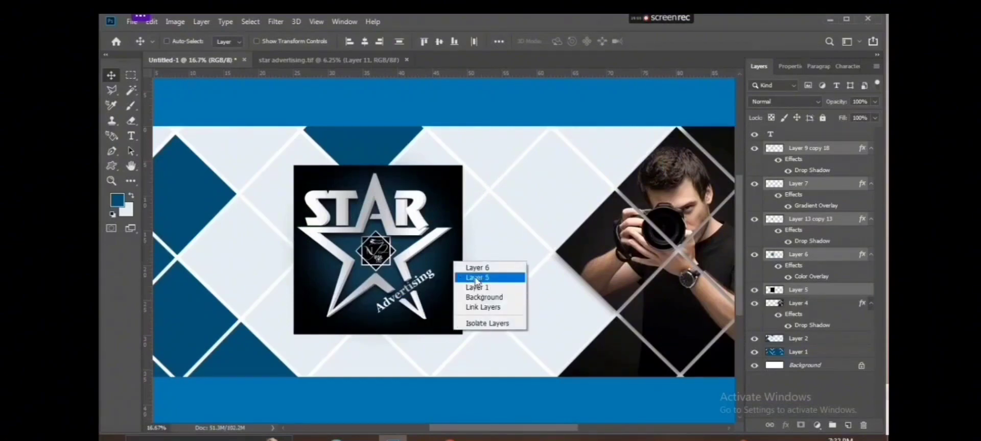
{"action": "left_click", "coordinate": [476, 277]}
{"action": "key", "text": "w"}
{"action": "left_click", "coordinate": [449, 269]}
{"action": "key", "text": "alt+BackSpace"}
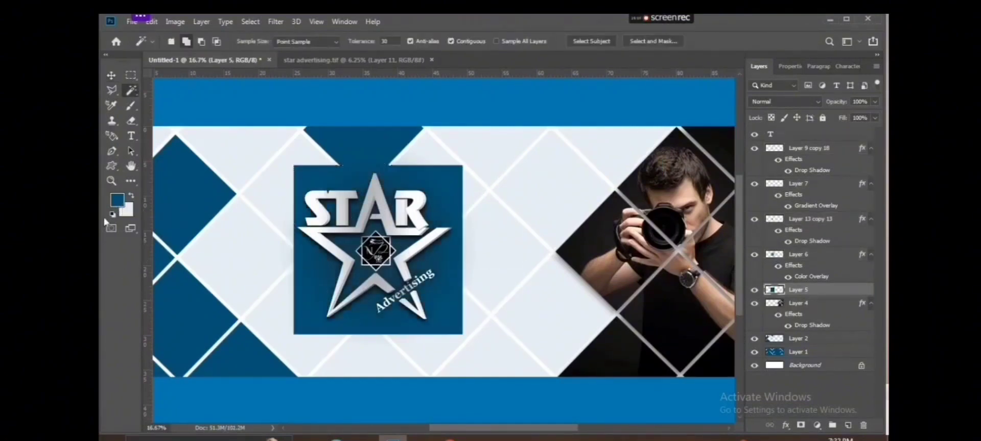
{"action": "key", "text": "ctrl+t"}
{"action": "left_click_drag", "start_coordinate": [464, 165], "coordinate": [486, 144]}
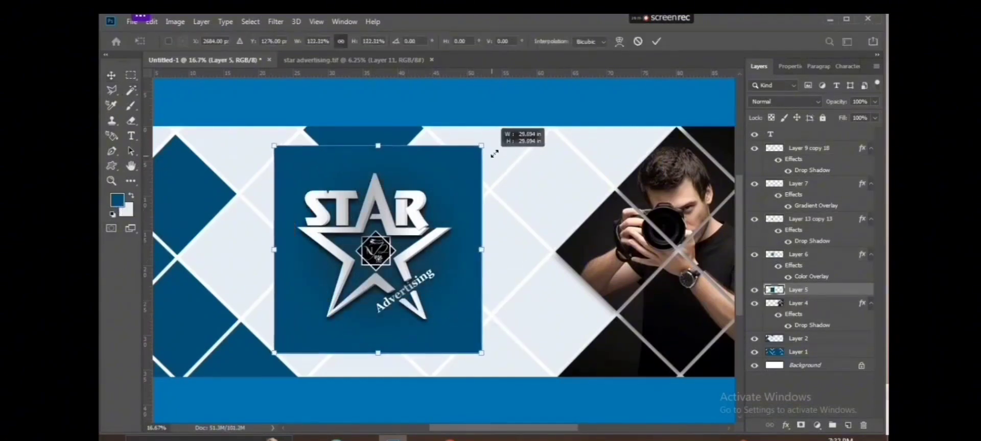
{"action": "key", "text": "Return"}
Change the Color Overlay of the glow on Layer 6 to bright blue #0186bc
{"action": "right_click", "coordinate": [349, 247]}
{"action": "left_click", "coordinate": [368, 250]}
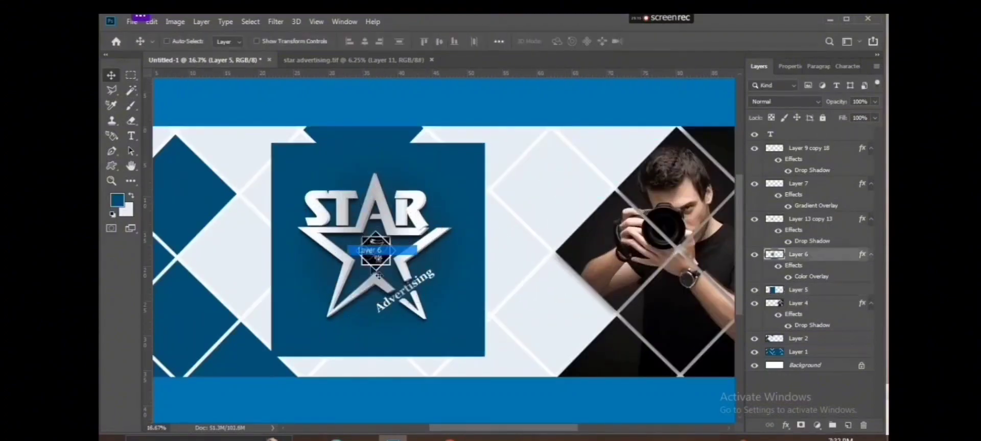
{"action": "right_click", "coordinate": [818, 258]}
{"action": "left_click", "coordinate": [684, 27]}
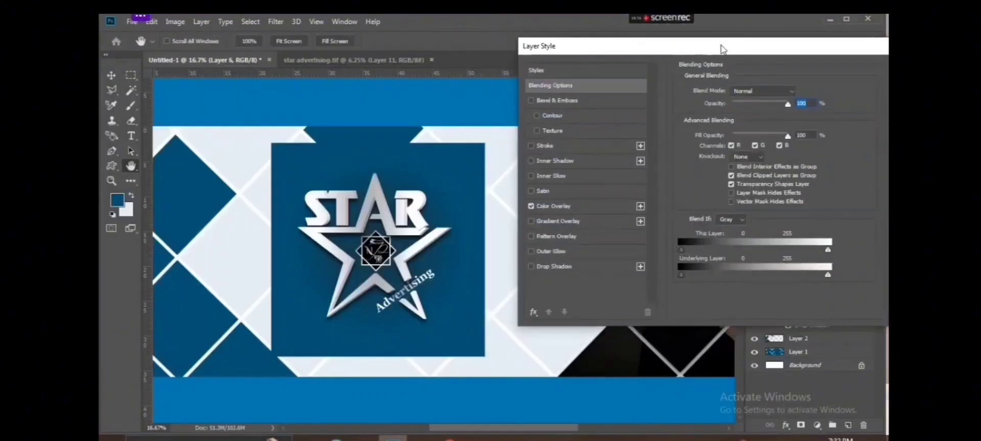
{"action": "left_click", "coordinate": [553, 206]}
{"action": "left_click", "coordinate": [798, 92]}
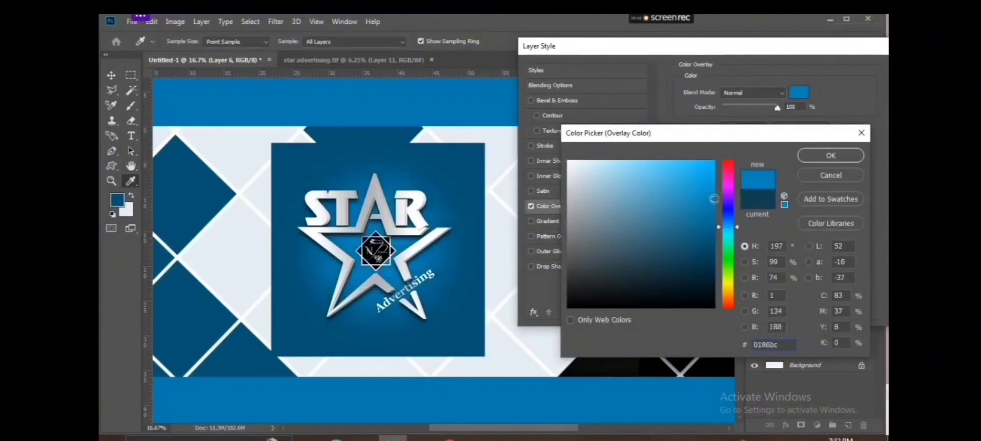
{"action": "left_click", "coordinate": [817, 155]}
{"action": "left_click_drag", "start_coordinate": [786, 47], "coordinate": [638, 96]}
{"action": "left_click", "coordinate": [787, 118]}
Merge the glow on Layer 6 with the square on Layer 5 and enlarge the merged background slightly
{"action": "scroll", "coordinate": [453, 223], "scroll_direction": "down", "scroll_amount": 1}
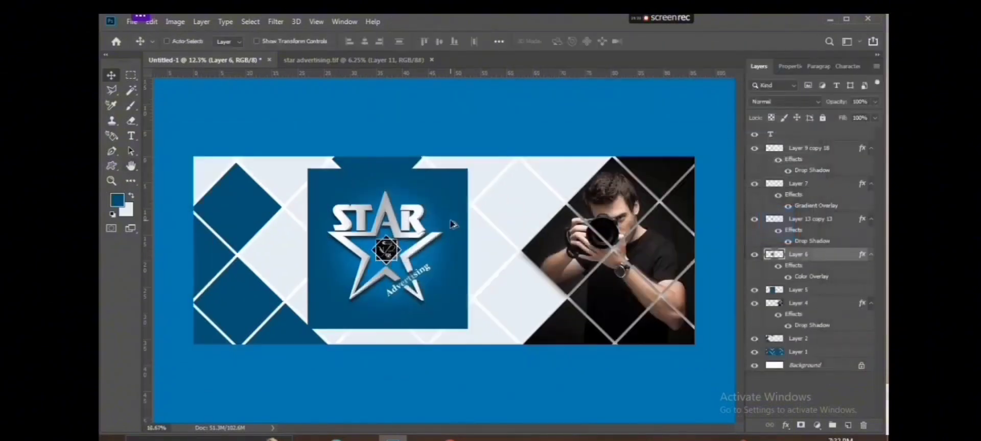
{"action": "scroll", "coordinate": [453, 223], "scroll_direction": "up", "scroll_amount": 1}
{"action": "left_click_drag", "start_coordinate": [380, 257], "coordinate": [420, 262]}
{"action": "scroll", "coordinate": [419, 262], "scroll_direction": "up", "scroll_amount": 1}
{"action": "right_click", "coordinate": [517, 276]}
{"action": "left_click", "coordinate": [536, 290]}
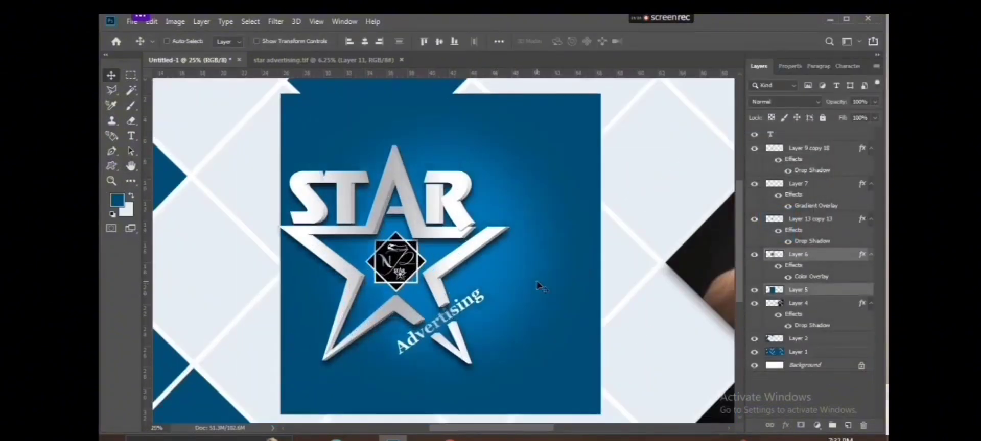
{"action": "key", "text": "ctrl+e"}
{"action": "scroll", "coordinate": [445, 223], "scroll_direction": "down", "scroll_amount": 1}
{"action": "key", "text": "ctrl+t"}
{"action": "left_click_drag", "start_coordinate": [520, 140], "coordinate": [524, 135]}
{"action": "key", "text": "Return"}
Draw a circular ellipse path of 1956 px around the star logo, convert it to a selection and enlarge the selection slightly
{"action": "right_click", "coordinate": [111, 166]}
{"action": "left_click", "coordinate": [153, 187]}
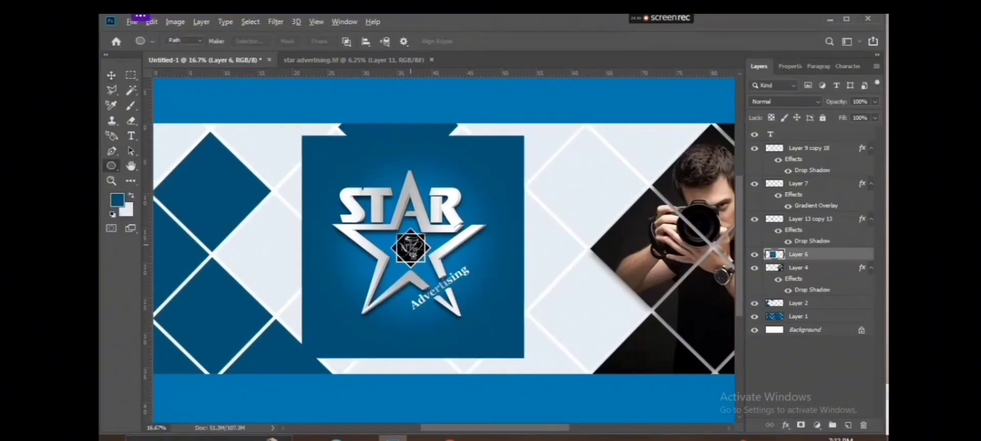
{"action": "left_click_drag", "start_coordinate": [305, 150], "coordinate": [306, 150]}
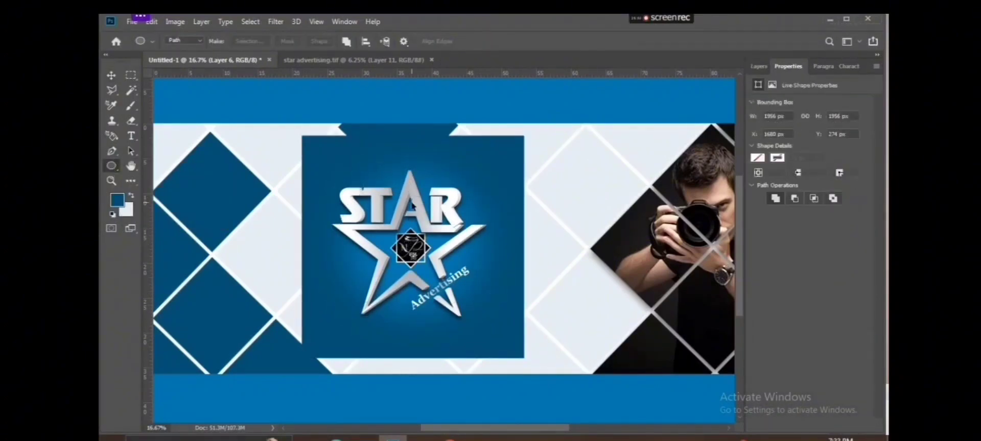
{"action": "key", "text": "ctrl+Return"}
{"action": "key", "text": "m"}
{"action": "right_click", "coordinate": [420, 290]}
{"action": "left_click", "coordinate": [494, 205]}
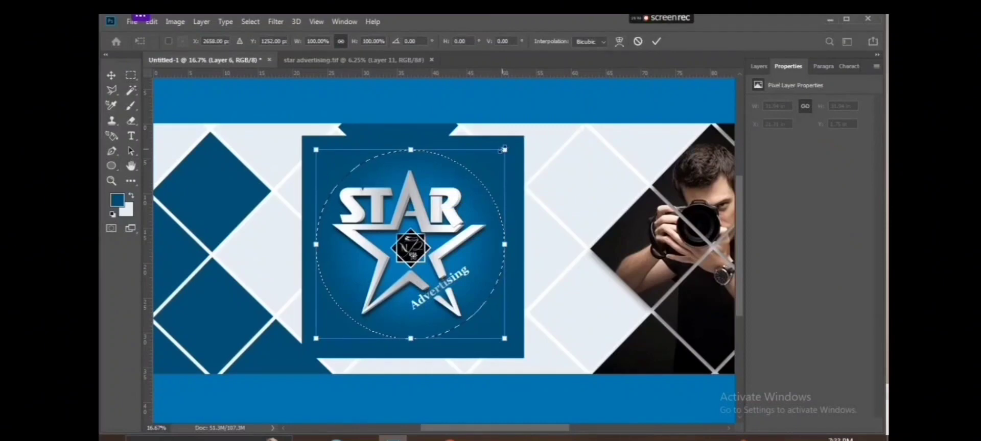
{"action": "left_click_drag", "start_coordinate": [503, 149], "coordinate": [506, 149]}
{"action": "key", "text": "Return"}
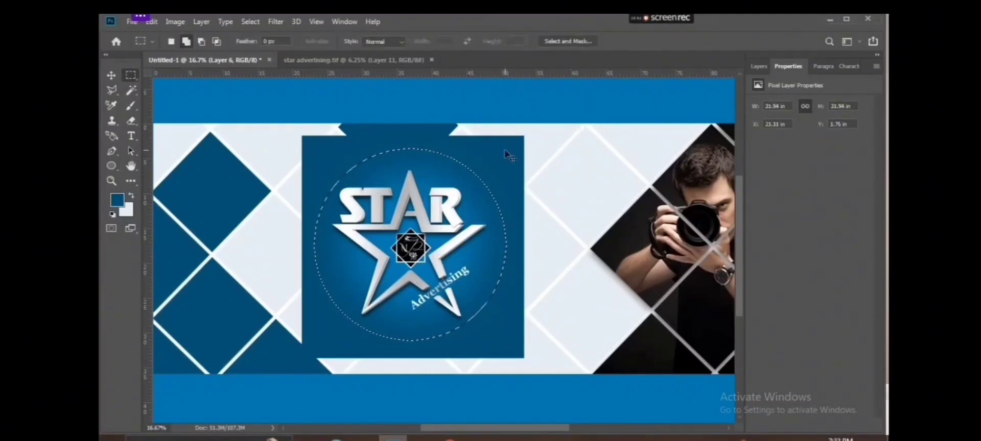
Remove everything outside the circular selection from the merged blue background and deselect
{"action": "key", "text": "ctrl+shift+i"}
{"action": "key", "text": "Delete"}
{"action": "key", "text": "ctrl+d"}
{"action": "key", "text": "v"}
{"action": "scroll", "coordinate": [402, 242], "scroll_direction": "down", "scroll_amount": 1}
{"action": "scroll", "coordinate": [402, 242], "scroll_direction": "up", "scroll_amount": 1}
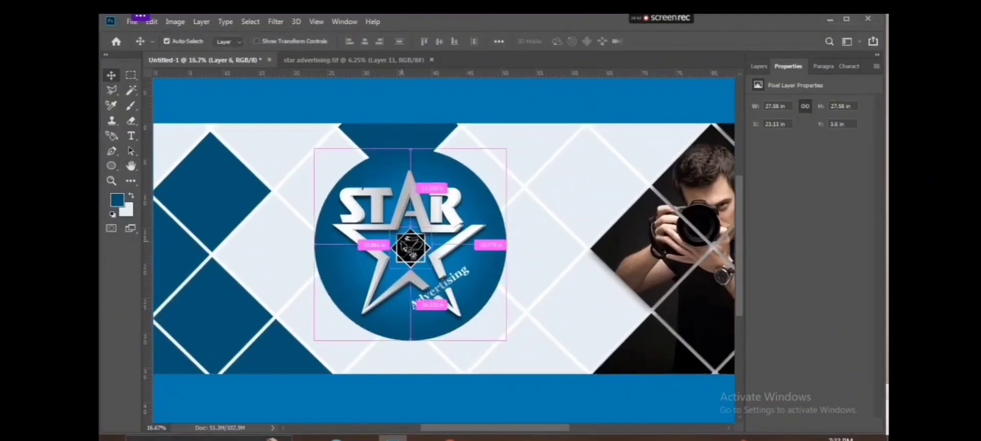
Duplicate the blue circle layer and apply a grey-to-white Gradient Overlay to the copy
{"action": "key", "text": "ctrl+j"}
{"action": "left_click", "coordinate": [758, 66]}
{"action": "right_click", "coordinate": [836, 255]}
{"action": "left_click", "coordinate": [703, 32]}
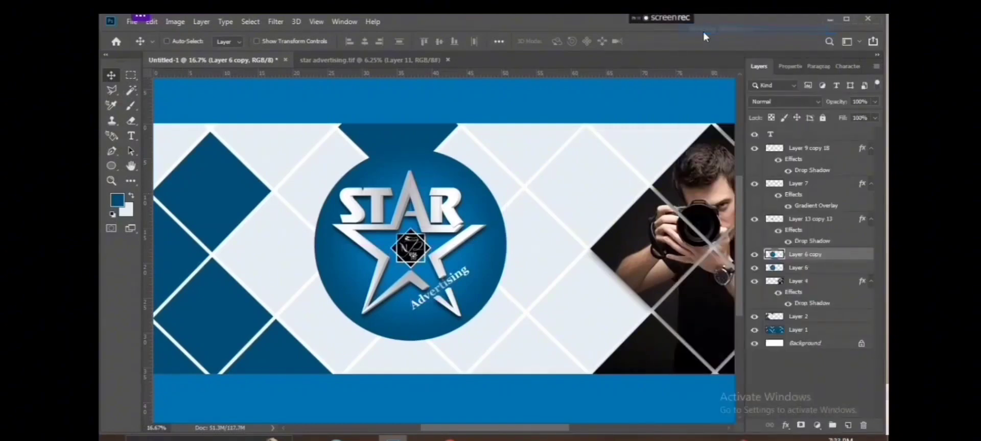
{"action": "left_click", "coordinate": [498, 247]}
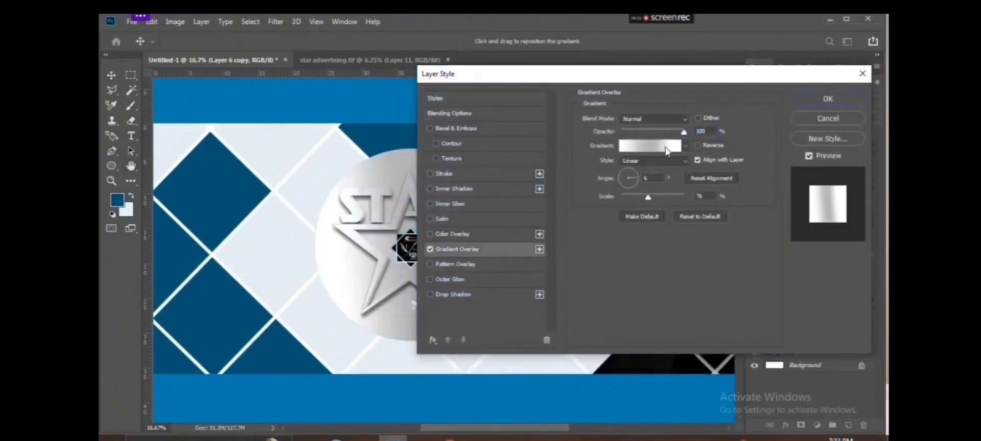
Refine the circle copy's grey-to-white Gradient Overlay by reducing its scale and adjusting its angle
{"action": "left_click", "coordinate": [664, 151]}
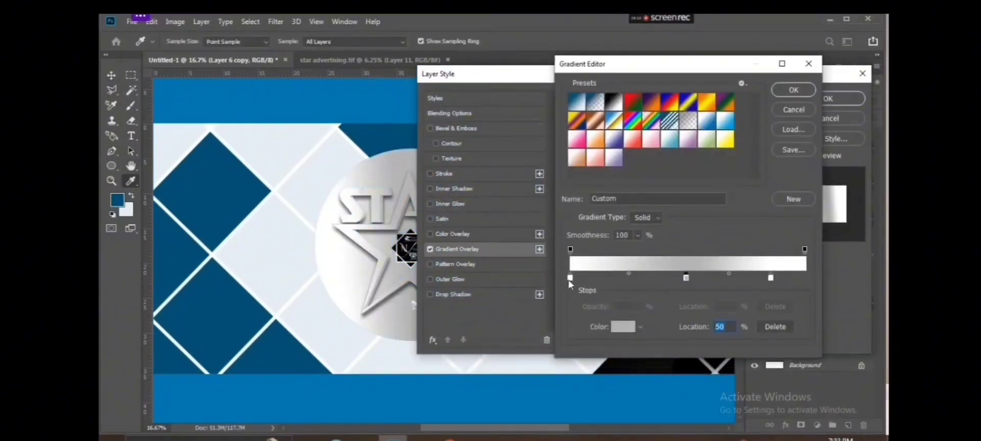
{"action": "left_click", "coordinate": [622, 327]}
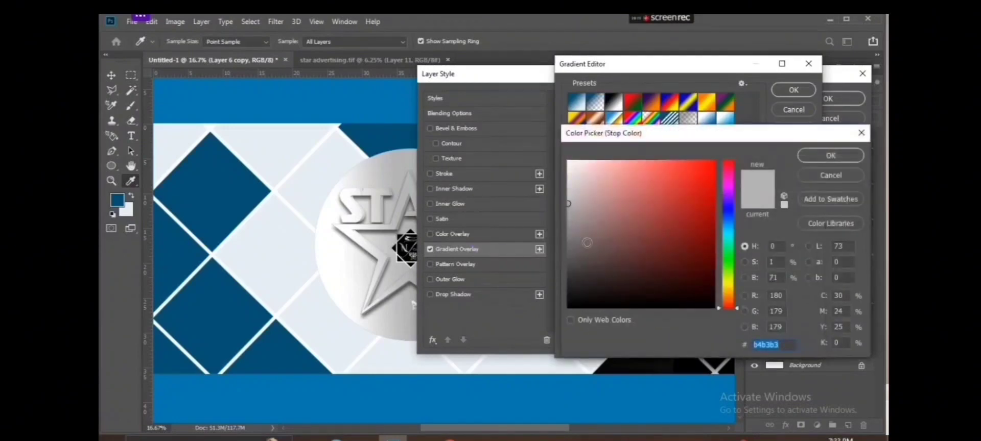
{"action": "key", "text": "Return"}
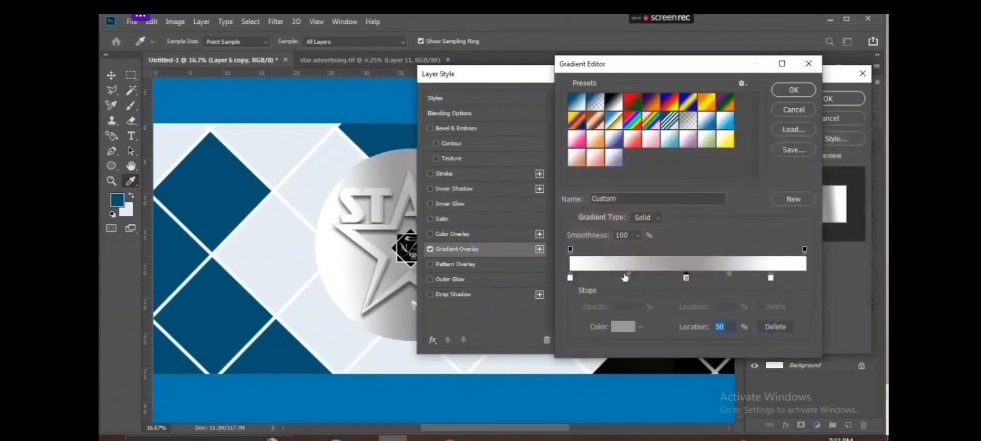
{"action": "left_click", "coordinate": [793, 91]}
{"action": "mouse_move", "coordinate": [638, 197]}
{"action": "left_mouse_down"}
{"action": "mouse_move", "coordinate": [652, 201]}
{"action": "mouse_move", "coordinate": [640, 197]}
{"action": "left_mouse_up"}
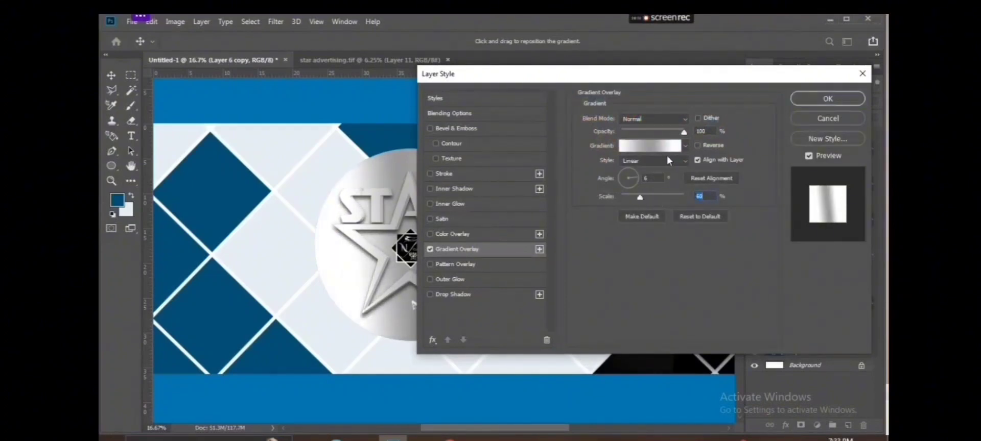
{"action": "left_click", "coordinate": [631, 175]}
{"action": "left_click", "coordinate": [819, 103]}
Place the gradient circle copy behind the blue circle and enlarge it slightly to form a metallic rim
{"action": "key", "text": "ctrl+minus"}
{"action": "key", "text": "ctrl+bracketleft"}
{"action": "key", "text": "ctrl+t"}
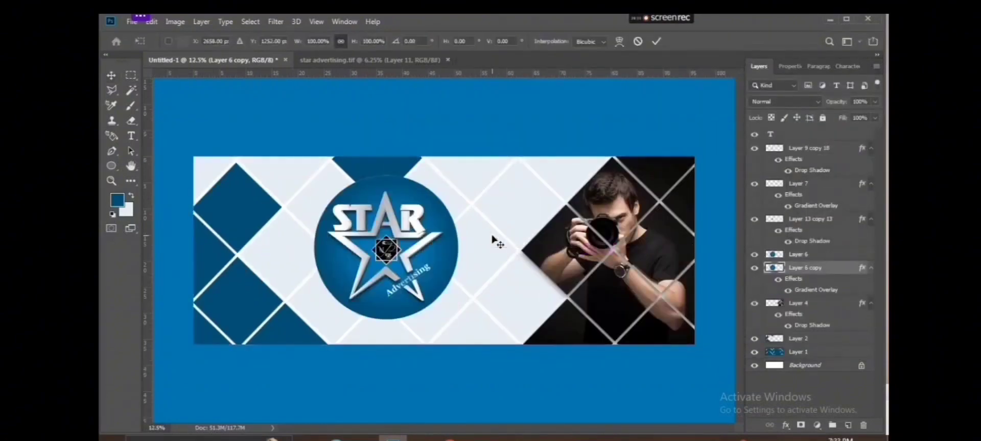
{"action": "left_click_drag", "start_coordinate": [455, 175], "coordinate": [458, 171]}
{"action": "key", "text": "Return"}
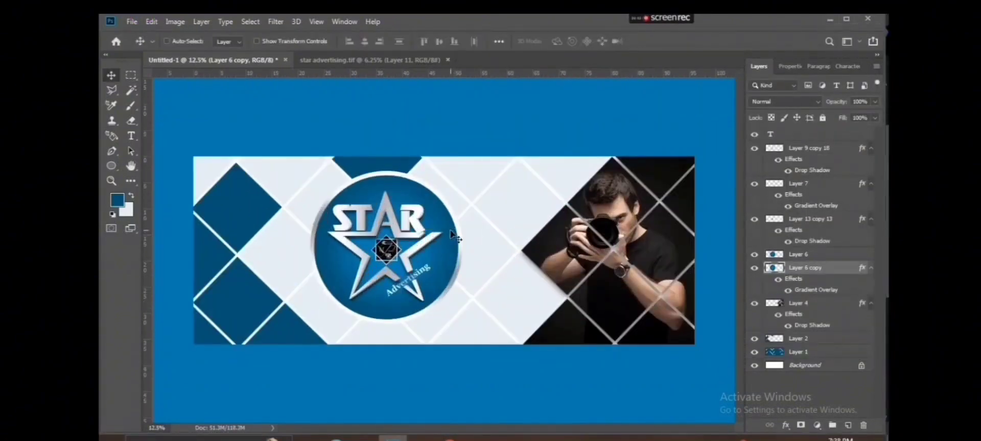
Scale the blue circle on Layer 6 down slightly, to about 98.79%, so more of the rim shows
{"action": "key", "text": "ctrl+plus"}
{"action": "right_click", "coordinate": [470, 229]}
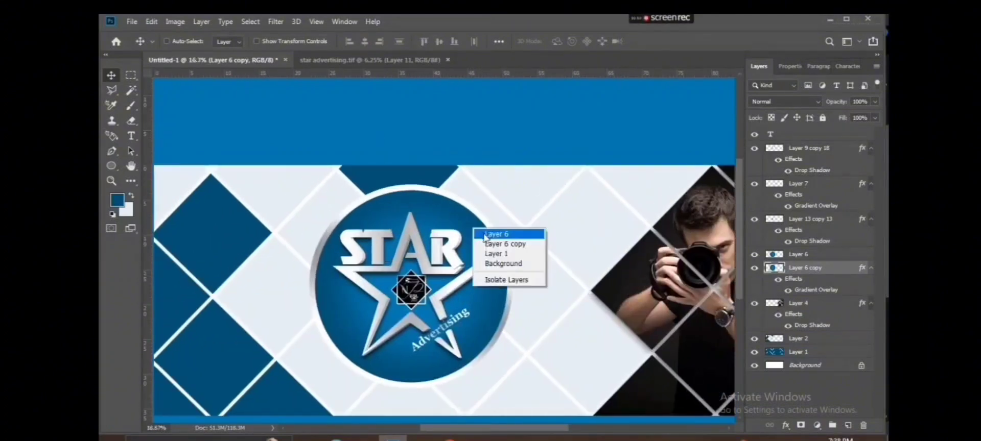
{"action": "left_click", "coordinate": [491, 233]}
{"action": "key", "text": "ctrl+t"}
{"action": "left_click_drag", "start_coordinate": [506, 192], "coordinate": [503, 191]}
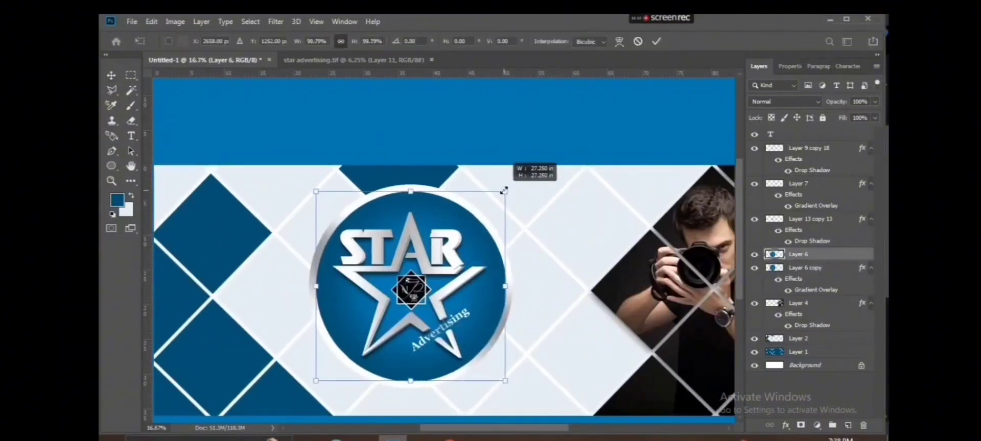
{"action": "key", "text": "Return"}
Add a Drop Shadow to the rim circle with 32% opacity, 17 px distance and 51 px size
{"action": "right_click", "coordinate": [478, 236]}
{"action": "left_click", "coordinate": [511, 240]}
{"action": "right_click", "coordinate": [836, 272]}
{"action": "left_click", "coordinate": [700, 28]}
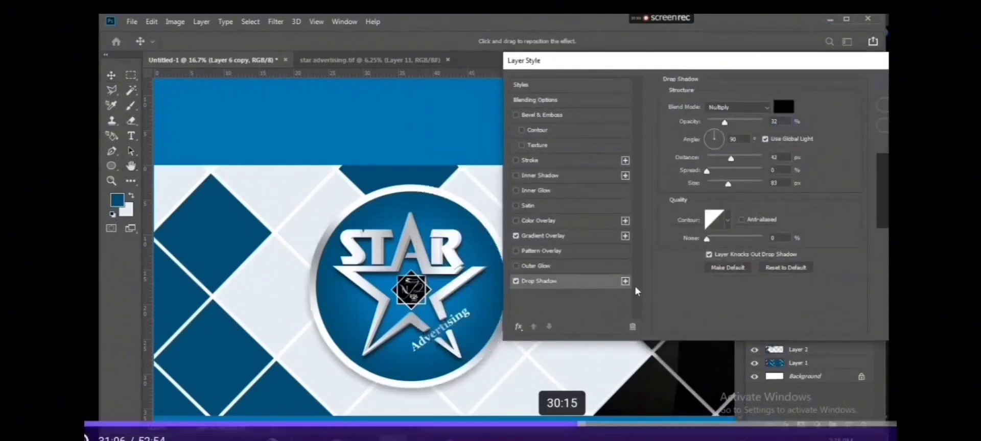
{"action": "left_click_drag", "start_coordinate": [725, 185], "coordinate": [715, 158]}
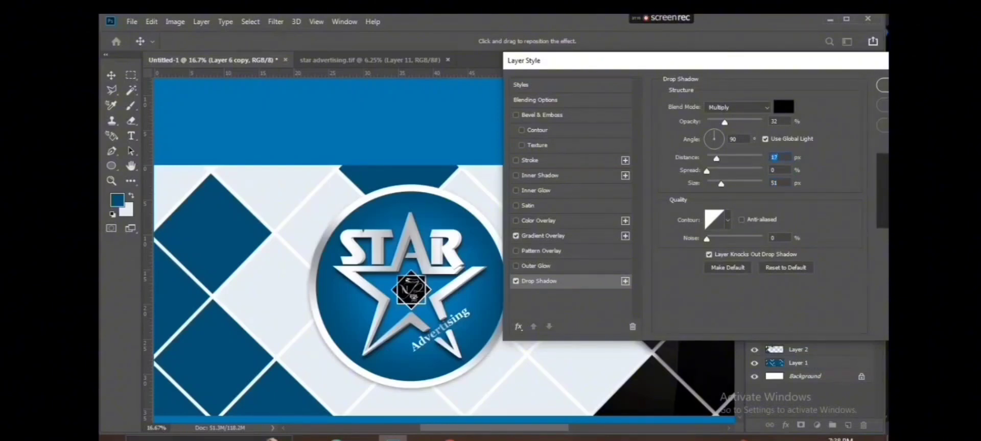
{"action": "key", "text": "Return"}
Select all the badge layers, including the logo parts and both circles, leaving out the tile background and photo layers
{"action": "key", "text": "ctrl+minus"}
{"action": "right_click", "coordinate": [400, 240]}
{"action": "key", "text": "ctrl+z"}
{"action": "right_click", "coordinate": [427, 253]}
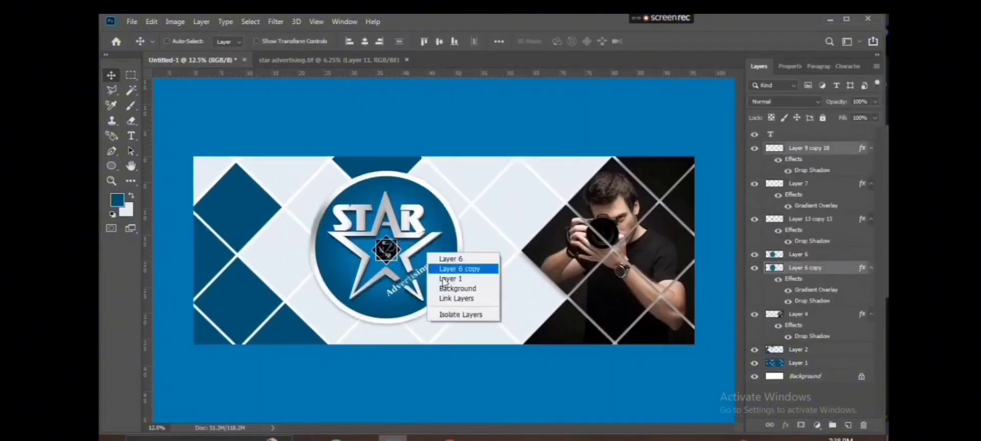
{"action": "right_click", "coordinate": [411, 226]}
{"action": "left_click", "coordinate": [443, 262]}
{"action": "left_click_drag", "start_coordinate": [310, 127], "coordinate": [476, 348]}
{"action": "right_click", "coordinate": [480, 272], "text": "shift"}
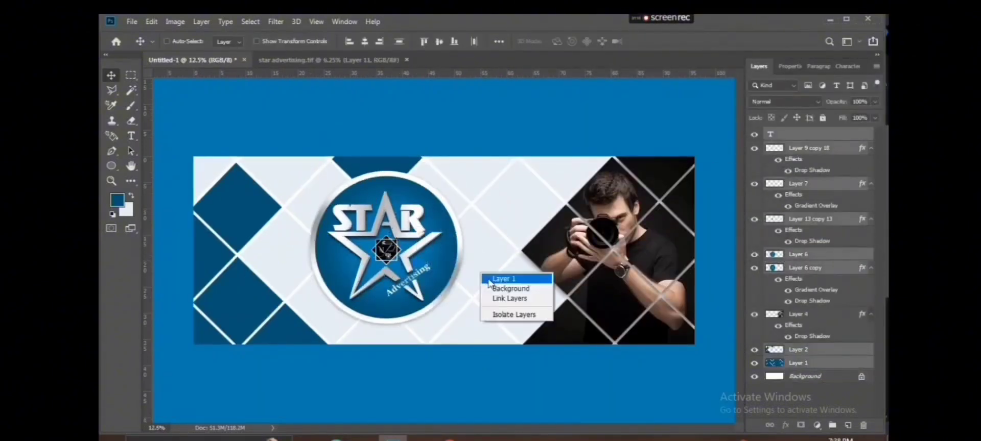
{"action": "left_click", "coordinate": [490, 280], "text": "shift"}
{"action": "right_click", "coordinate": [378, 167], "text": "shift"}
{"action": "left_click", "coordinate": [389, 174], "text": "shift"}
Scale the selected badge down to a small emblem and place it in the banner's upper-left area beside the dark blue tile
{"action": "mouse_move", "coordinate": [387, 255]}
{"action": "left_mouse_down"}
{"action": "mouse_move", "coordinate": [453, 229]}
{"action": "mouse_move", "coordinate": [382, 244]}
{"action": "left_mouse_up"}
{"action": "key", "text": "ctrl+t"}
{"action": "left_click_drag", "start_coordinate": [442, 323], "coordinate": [382, 264]}
{"action": "left_click_drag", "start_coordinate": [357, 235], "coordinate": [337, 211]}
{"action": "key", "text": "Return"}
{"action": "scroll", "coordinate": [337, 211], "scroll_direction": "up", "scroll_amount": 3}
{"action": "left_click_drag", "start_coordinate": [379, 296], "coordinate": [369, 282]}
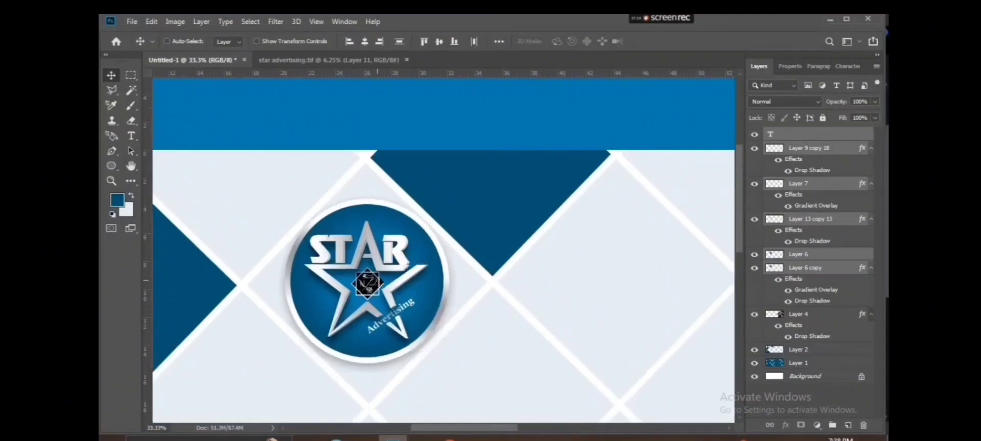
{"action": "key", "text": "ctrl+t"}
{"action": "left_click_drag", "start_coordinate": [448, 365], "coordinate": [442, 359]}
{"action": "key", "text": "Return"}
{"action": "left_click_drag", "start_coordinate": [432, 315], "coordinate": [454, 294]}
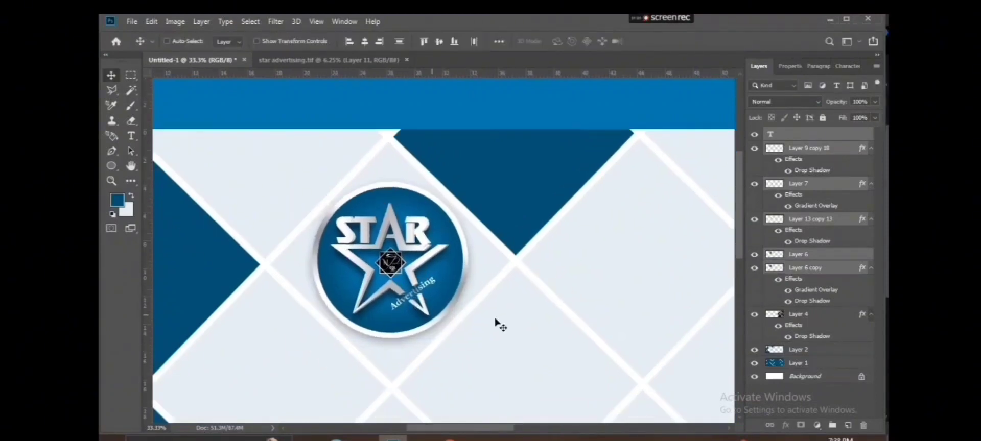
Link all the selected badge layers together
{"action": "right_click", "coordinate": [795, 221]}
{"action": "left_click", "coordinate": [643, 252]}
{"action": "key", "text": "ctrl+t"}
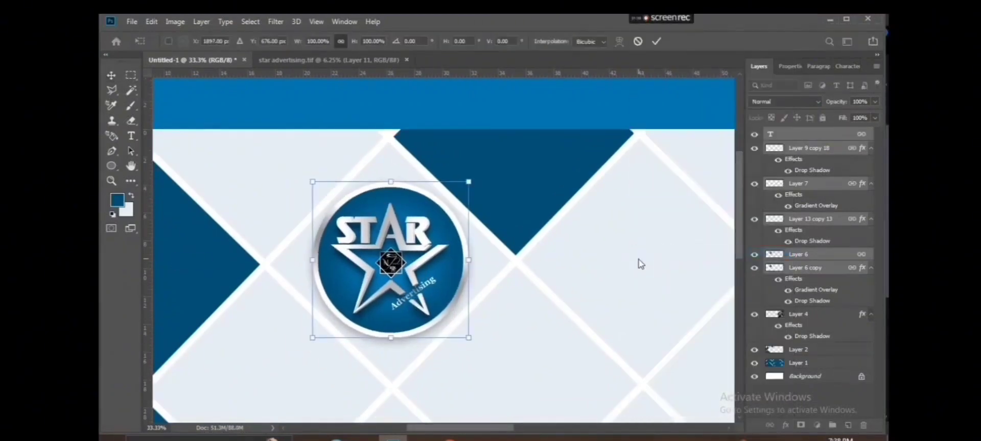
{"action": "key", "text": "Return"}
{"action": "scroll", "coordinate": [505, 307], "scroll_direction": "down", "scroll_amount": 2}
Add the text "Star Advertising" below the badge and set its font to Cooper Black
{"action": "left_click_drag", "start_coordinate": [495, 344], "coordinate": [381, 257]}
{"action": "scroll", "coordinate": [387, 263], "scroll_direction": "up", "scroll_amount": 1}
{"action": "key", "text": "t"}
{"action": "left_click", "coordinate": [349, 258]}
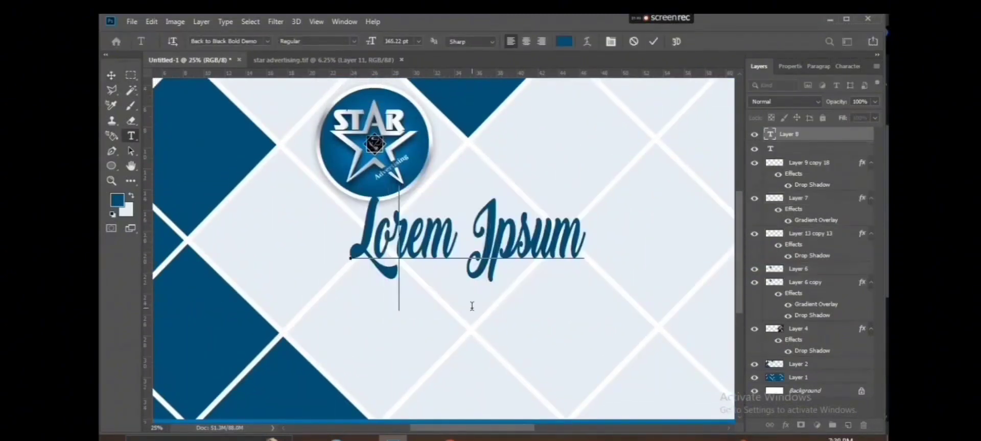
{"action": "type", "text": "Star Ad"}
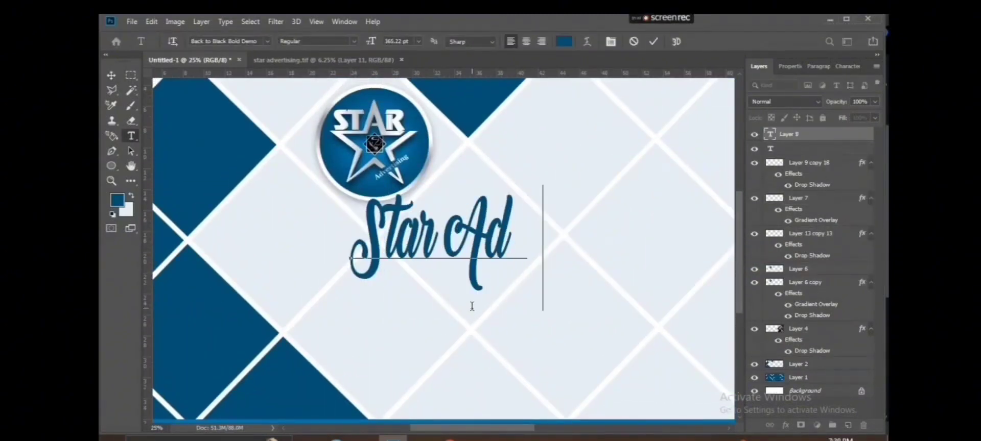
{"action": "type", "text": "vertising"}
{"action": "key", "text": "ctrl+a"}
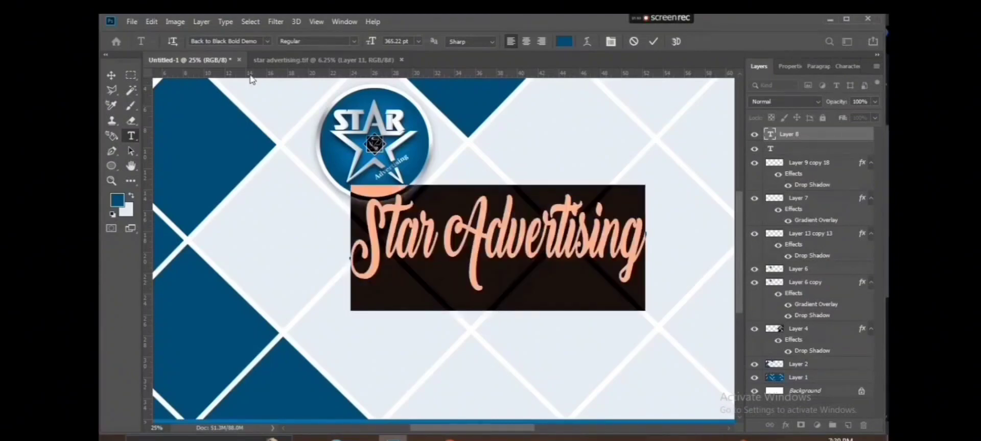
{"action": "type", "text": "como"}
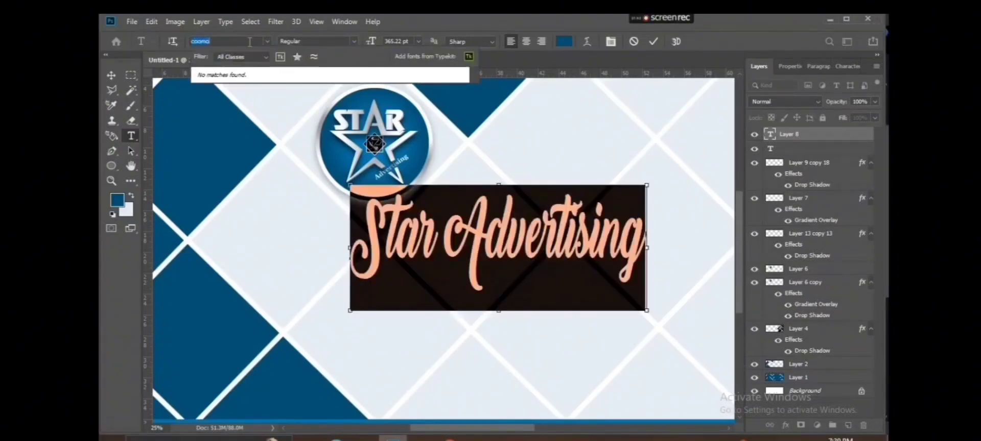
{"action": "type", "text": "coo"}
{"action": "left_click", "coordinate": [391, 91]}
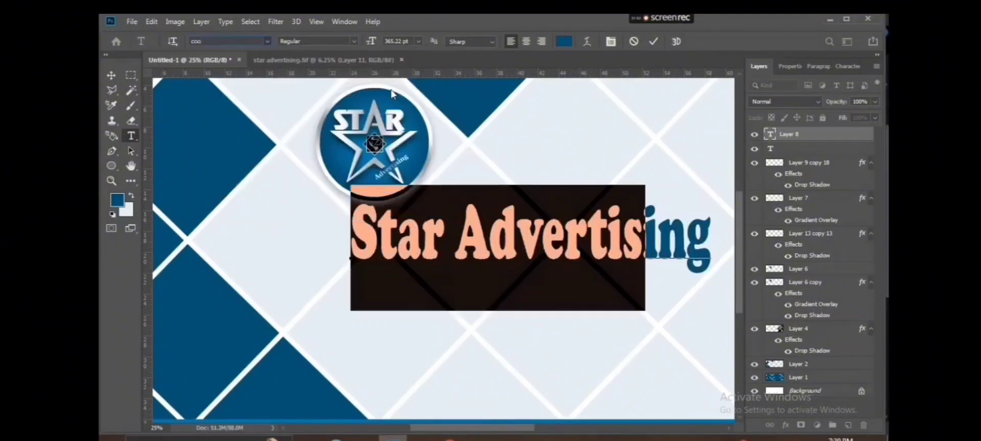
{"action": "key", "text": "ctrl+Return"}
Enlarge the "Star Advertising" text and reposition it beneath the badge
{"action": "key", "text": "v"}
{"action": "scroll", "coordinate": [439, 258], "scroll_direction": "right", "scroll_amount": 5}
{"action": "key", "text": "ctrl+t"}
{"action": "left_click_drag", "start_coordinate": [615, 236], "coordinate": [645, 224]}
{"action": "scroll", "coordinate": [540, 228], "scroll_direction": "left", "scroll_amount": 2}
{"action": "left_click_drag", "start_coordinate": [541, 229], "coordinate": [581, 238]}
{"action": "key", "text": "Return"}
Stretch the "Star Advertising" text wider and align it between the dark tiles and the photo
{"action": "left_click_drag", "start_coordinate": [572, 240], "coordinate": [481, 244]}
{"action": "key", "text": "ctrl+t"}
{"action": "left_click_drag", "start_coordinate": [627, 304], "coordinate": [634, 305]}
{"action": "left_click_drag", "start_coordinate": [634, 262], "coordinate": [673, 260]}
{"action": "key", "text": "Return"}
{"action": "left_click_drag", "start_coordinate": [688, 227], "coordinate": [616, 215]}
{"action": "key", "text": "ctrl+t"}
{"action": "key", "text": "ctrl+minus"}
{"action": "key", "text": "ctrl+minus"}
{"action": "key", "text": "ctrl+minus"}
{"action": "key", "text": "Return"}
{"action": "key", "text": "ctrl+plus"}
Narrow the "Star Advertising" text slightly from its end and trim its height a little from above
{"action": "key", "text": "ctrl+t"}
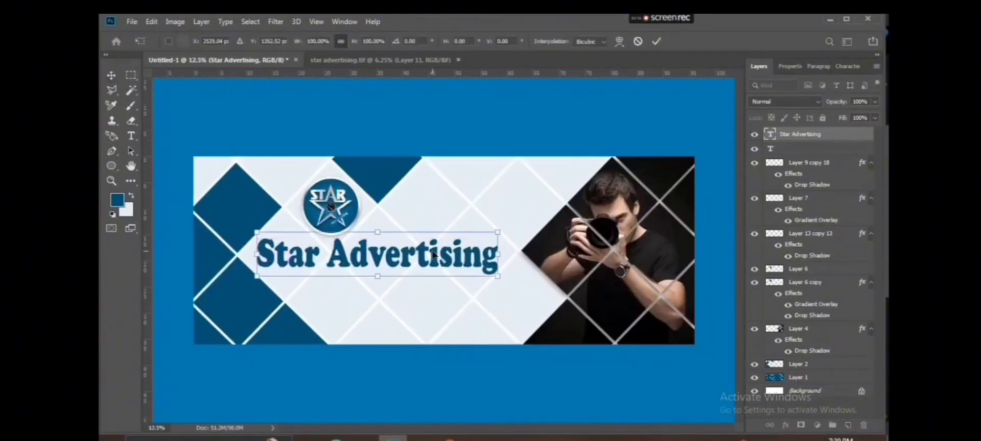
{"action": "left_click_drag", "start_coordinate": [498, 255], "coordinate": [486, 254]}
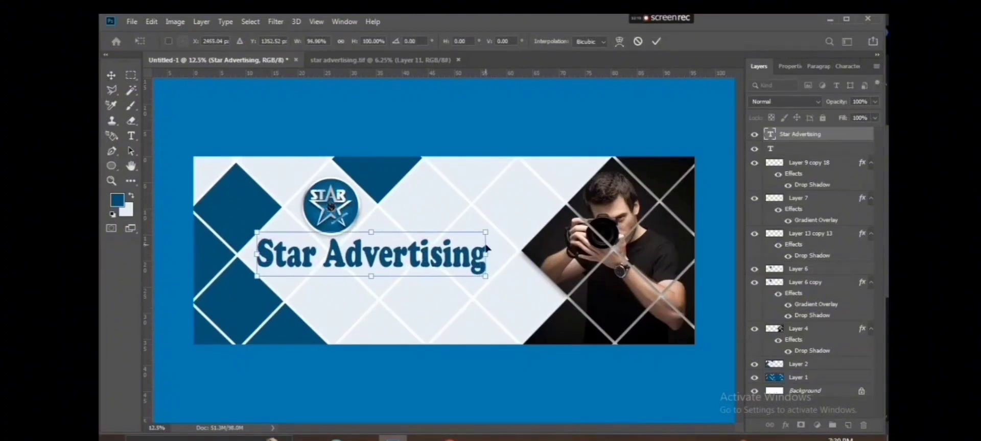
{"action": "key", "text": "Return"}
{"action": "key", "text": "ctrl+t"}
{"action": "left_click_drag", "start_coordinate": [375, 232], "coordinate": [373, 235]}
{"action": "key", "text": "Return"}
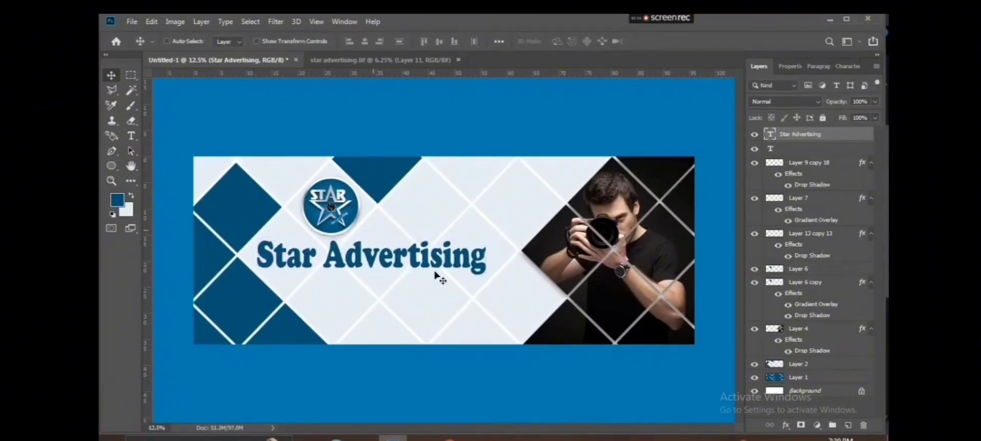
Duplicate the "Star Advertising" text, change the copy to "Np" and set its font to Back to Black Bold Demo
{"action": "left_click_drag", "start_coordinate": [411, 269], "coordinate": [485, 269]}
{"action": "key", "text": "t"}
{"action": "left_click", "coordinate": [515, 257]}
{"action": "key", "text": "ctrl+a"}
{"action": "type", "text": "Np"}
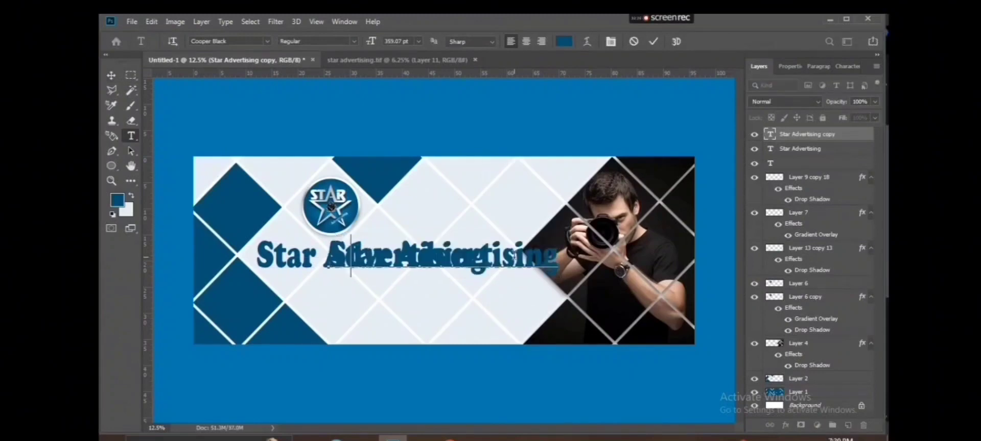
{"action": "key", "text": "ctrl+a"}
{"action": "type", "text": "blac"}
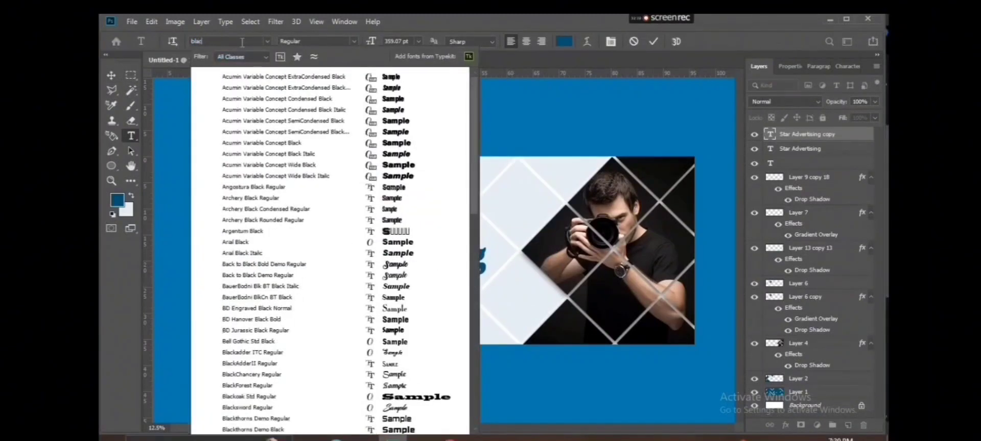
{"action": "type", "text": "k to bla"}
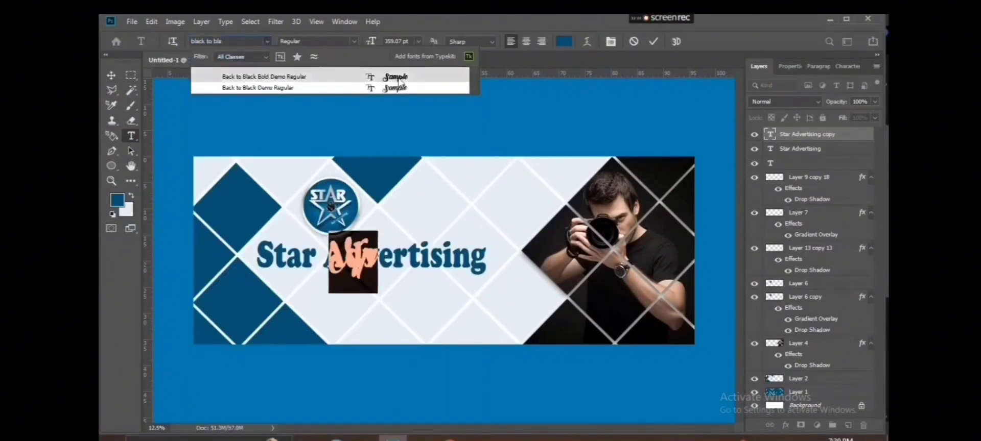
{"action": "left_click", "coordinate": [398, 78]}
{"action": "key", "text": "ctrl+Return"}
Move the "Np" text to the end of "Star Advertising" and scale it down slightly
{"action": "key", "text": "v"}
{"action": "scroll", "coordinate": [403, 288], "scroll_direction": "up", "scroll_amount": 1}
{"action": "left_click_drag", "start_coordinate": [330, 251], "coordinate": [536, 251]}
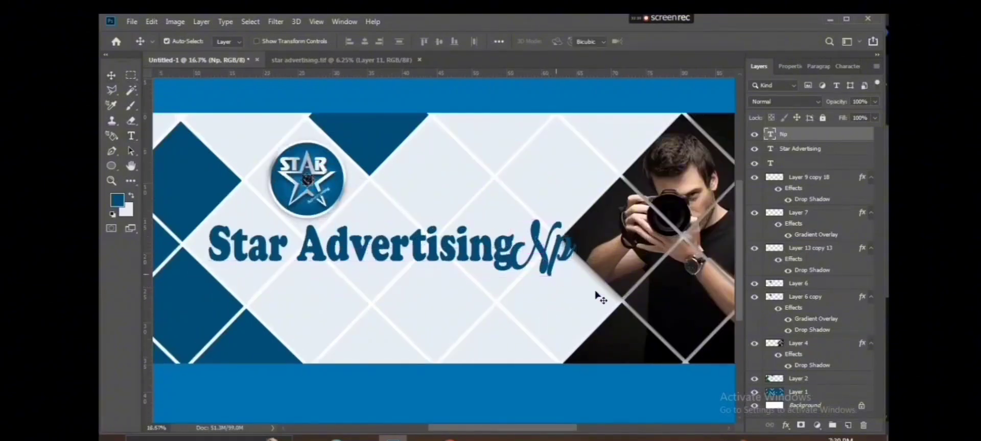
{"action": "key", "text": "ctrl+t"}
{"action": "left_click_drag", "start_coordinate": [576, 292], "coordinate": [568, 284]}
{"action": "key", "text": "Return"}
Narrow the "Star Advertising" text to leave a gap before "Np"
{"action": "left_click_drag", "start_coordinate": [463, 263], "coordinate": [479, 261]}
{"action": "left_click", "coordinate": [480, 261], "text": "ctrl"}
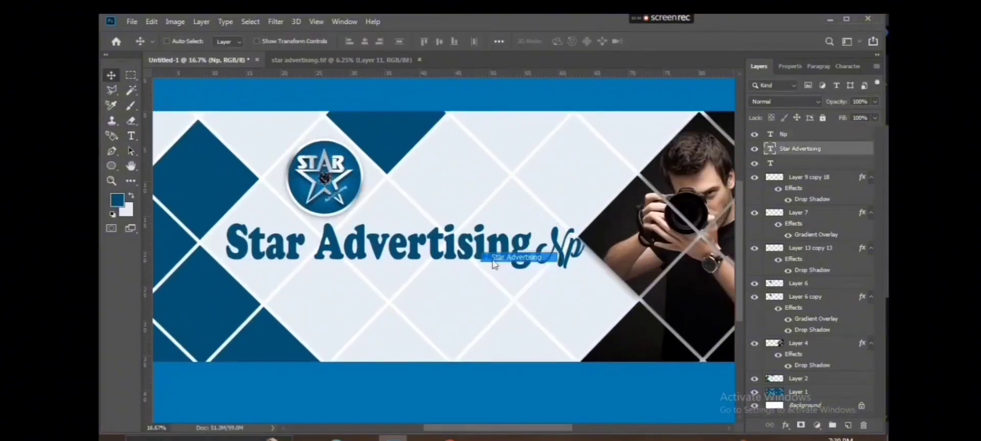
{"action": "key", "text": "ctrl+t"}
{"action": "left_click_drag", "start_coordinate": [533, 246], "coordinate": [557, 241]}
{"action": "key", "text": "Return"}
Select the "Np" text and fine-tune its size beside the company name
{"action": "right_click", "coordinate": [553, 229]}
{"action": "left_click", "coordinate": [567, 235]}
{"action": "key", "text": "ctrl+t"}
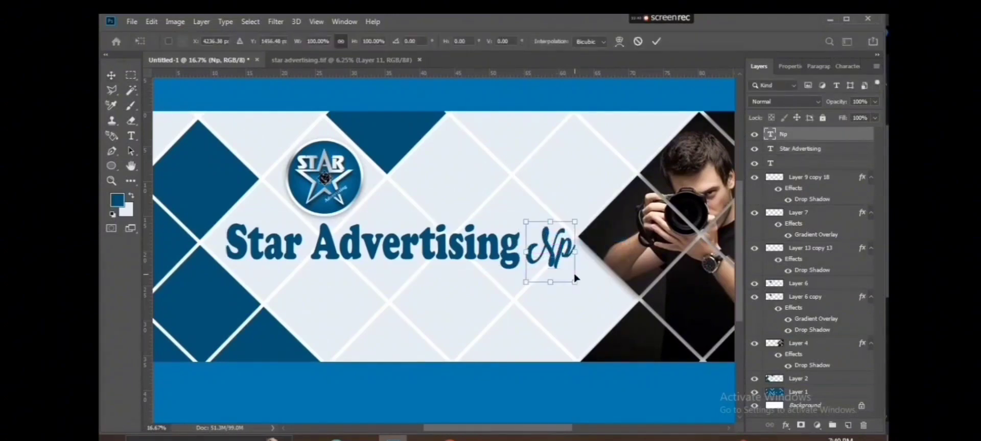
{"action": "left_click_drag", "start_coordinate": [578, 281], "coordinate": [579, 278]}
{"action": "key", "text": "Return"}
Duplicate the "Star Advertising" text directly below the original and flip the copy vertically
{"action": "right_click", "coordinate": [545, 232]}
{"action": "left_click_drag", "start_coordinate": [490, 255], "coordinate": [533, 293]}
{"action": "left_click", "coordinate": [577, 239]}
{"action": "key", "text": "ctrl+t"}
{"action": "right_click", "coordinate": [577, 279]}
{"action": "left_click", "coordinate": [583, 269]}
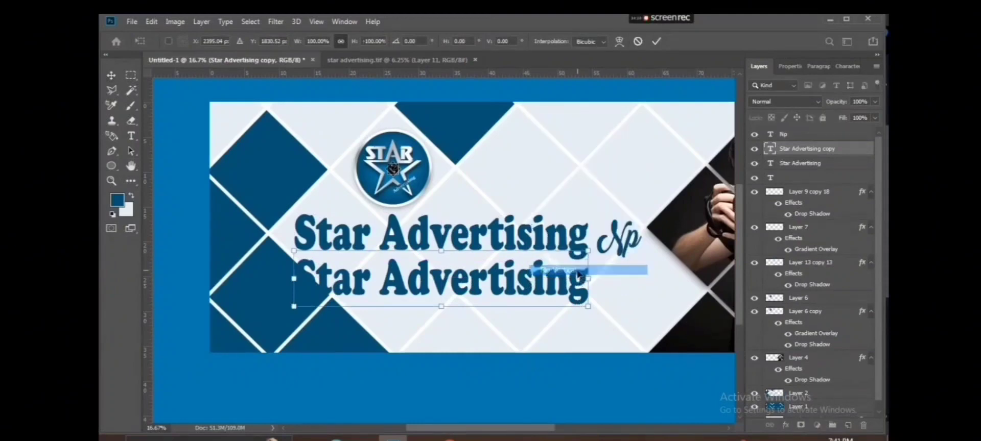
Duplicate the flipped "Star Advertising" text in place and merge both flipped copies into one layer
{"action": "key", "text": "ctrl+j"}
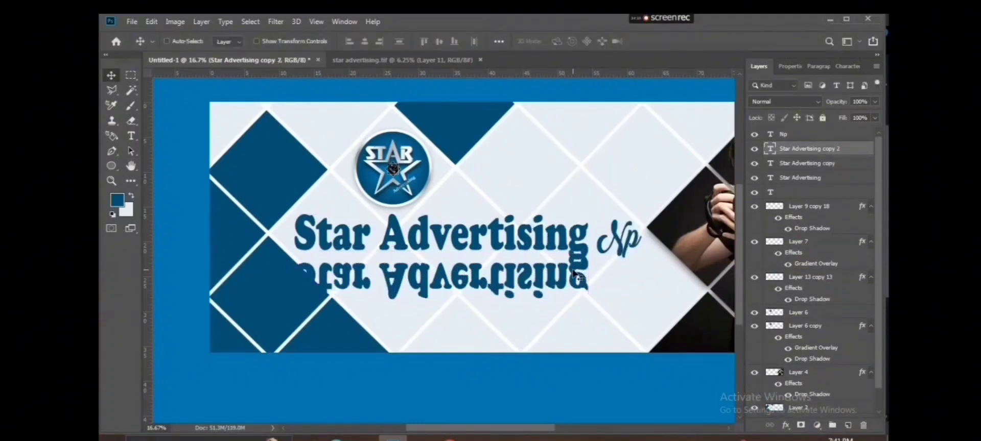
{"action": "right_click", "coordinate": [554, 281]}
{"action": "left_click", "coordinate": [588, 297], "text": "shift"}
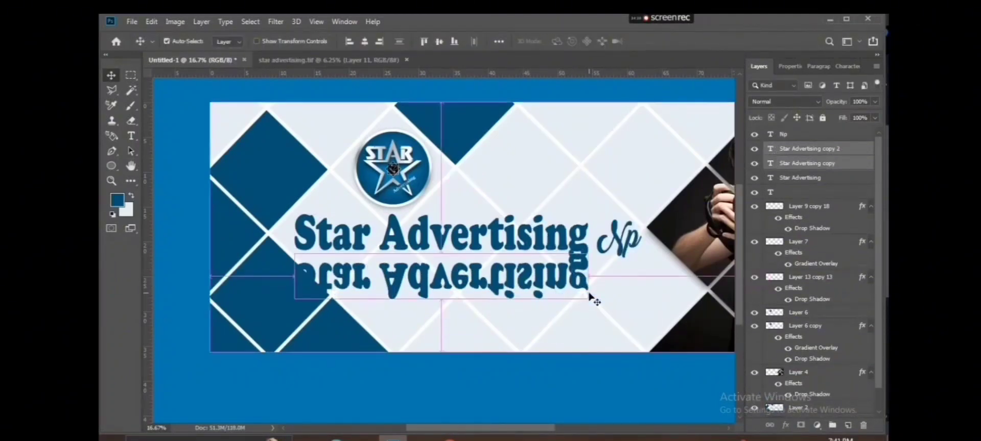
{"action": "key", "text": "ctrl+e"}
Make a rectangular selection over the lower half of the flipped text and feather it
{"action": "key", "text": "m"}
{"action": "left_click_drag", "start_coordinate": [673, 358], "coordinate": [226, 286]}
{"action": "right_click", "coordinate": [341, 93]}
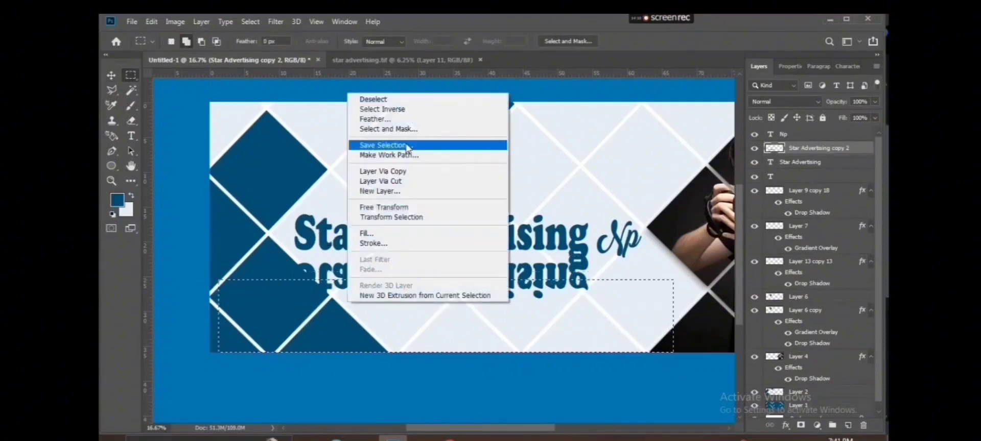
{"action": "left_click", "coordinate": [392, 122]}
{"action": "key", "text": "Return"}
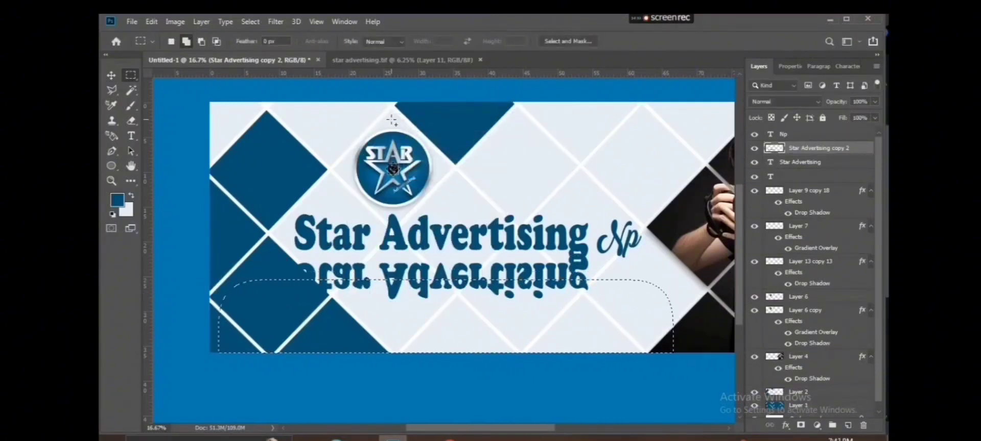
Delete the feathered area repeatedly until the flipped text fades into a soft reflection
{"action": "key", "text": "Delete"}
{"action": "key", "text": "Delete"}
{"action": "key", "text": "Delete"}
{"action": "key", "text": "Delete"}
{"action": "key", "text": "Delete"}
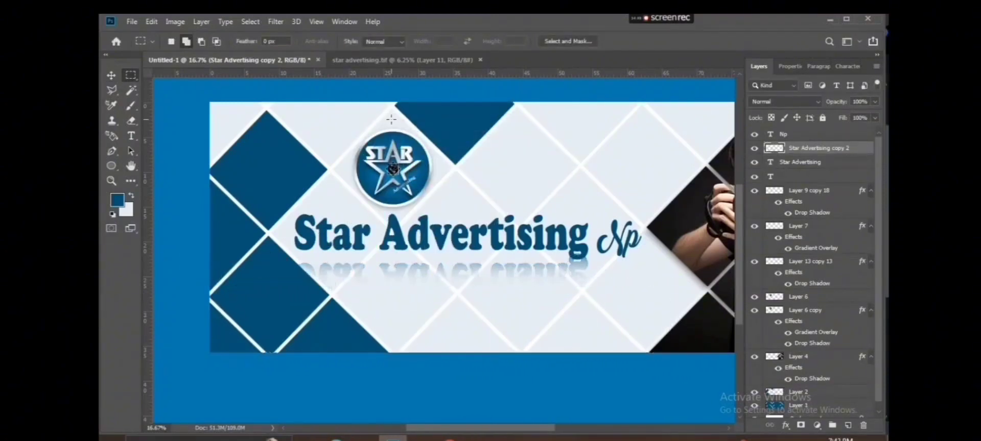
Make a rectangular selection around the faded reflection of the letter "g" at the end of the "Star Advertising" title
{"action": "key", "text": "v"}
{"action": "scroll", "coordinate": [284, 143], "scroll_direction": "up", "scroll_amount": 1}
{"action": "left_click_drag", "start_coordinate": [525, 375], "coordinate": [461, 377]}
{"action": "left_click_drag", "start_coordinate": [485, 350], "coordinate": [485, 335]}
{"action": "left_click_drag", "start_coordinate": [564, 327], "coordinate": [510, 292]}
{"action": "key", "text": "m"}
{"action": "scroll", "coordinate": [596, 314], "scroll_direction": "up", "scroll_amount": 1}
{"action": "left_click_drag", "start_coordinate": [635, 391], "coordinate": [555, 160]}
{"action": "scroll", "coordinate": [589, 305], "scroll_direction": "up", "scroll_amount": 2}
Move the selected "g" reflection down so it sits just beneath the letter's descender, and clear the selection
{"action": "right_click", "coordinate": [547, 307]}
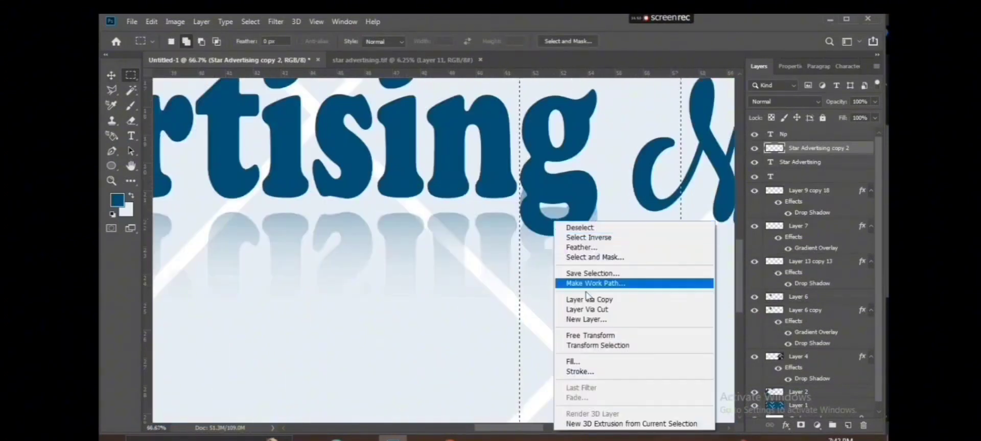
{"action": "left_click", "coordinate": [619, 344]}
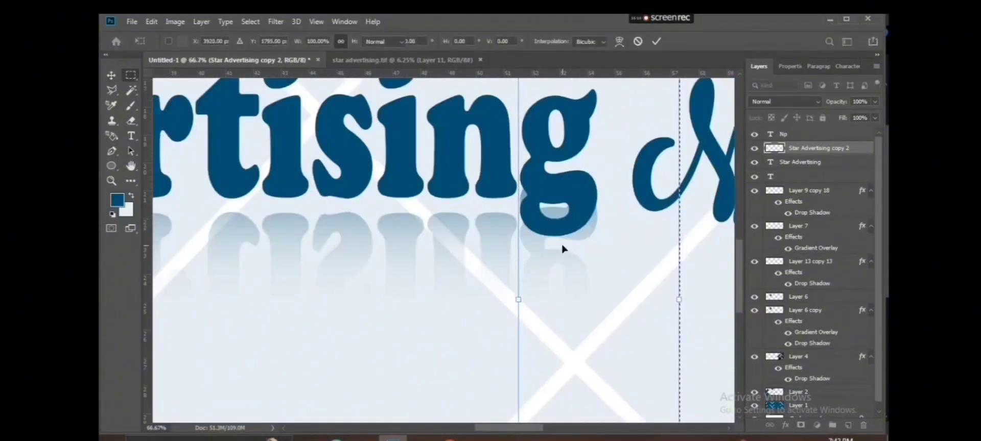
{"action": "key", "text": "Return"}
{"action": "key", "text": "v"}
{"action": "left_click_drag", "start_coordinate": [562, 245], "coordinate": [571, 268]}
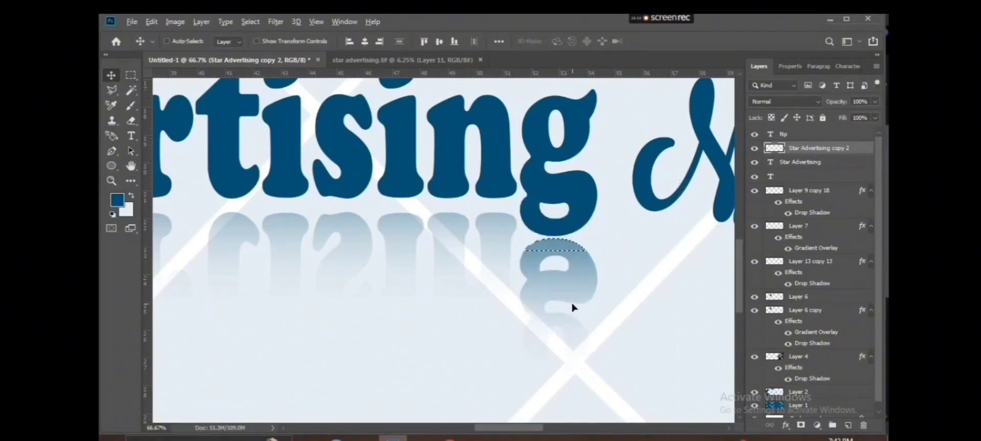
{"action": "scroll", "coordinate": [572, 308], "scroll_direction": "down", "scroll_amount": 1}
{"action": "key", "text": "ctrl+d"}
{"action": "scroll", "coordinate": [519, 253], "scroll_direction": "down", "scroll_amount": 1}
{"action": "left_click_drag", "start_coordinate": [465, 216], "coordinate": [559, 243]}
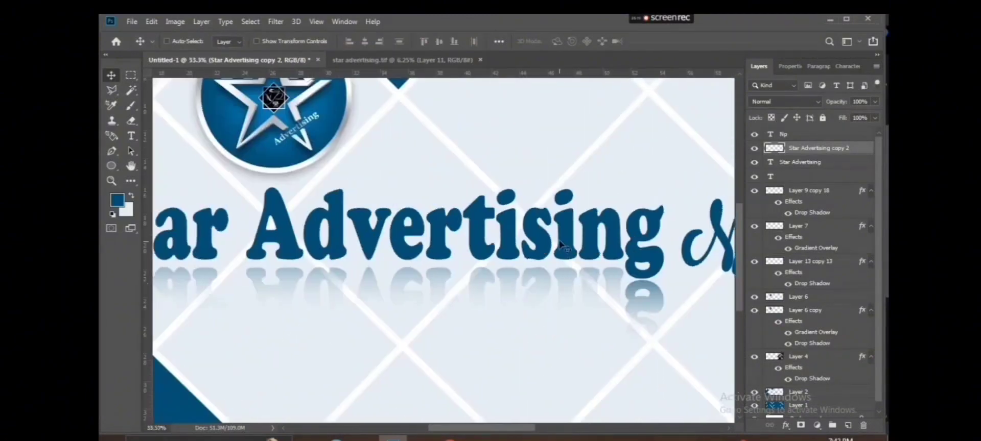
{"action": "left_click", "coordinate": [619, 244], "text": "ctrl"}
{"action": "scroll", "coordinate": [579, 249], "scroll_direction": "down", "scroll_amount": 2}
{"action": "scroll", "coordinate": [577, 248], "scroll_direction": "up", "scroll_amount": 1}
{"action": "scroll", "coordinate": [576, 248], "scroll_direction": "down", "scroll_amount": 3}
{"action": "scroll", "coordinate": [576, 249], "scroll_direction": "up", "scroll_amount": 1}
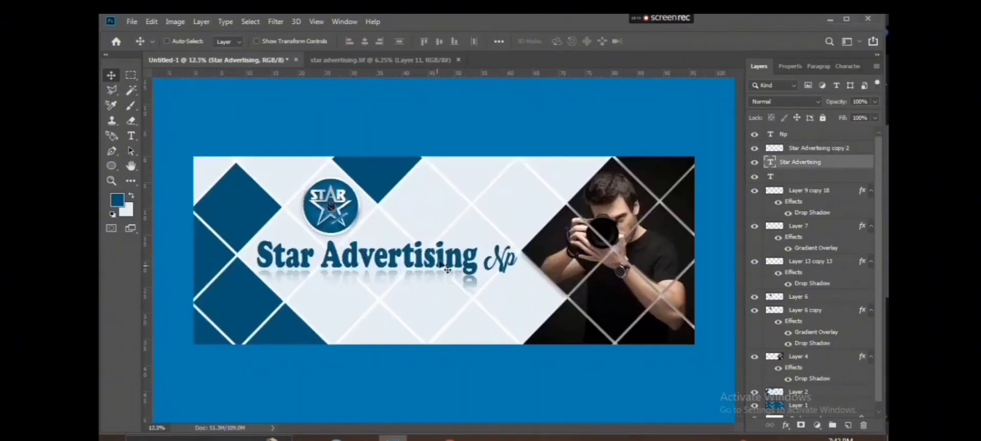
Change the script lettering "Np" beside the title to "NP"
{"action": "scroll", "coordinate": [444, 265], "scroll_direction": "up", "scroll_amount": 3}
{"action": "left_click", "coordinate": [474, 263], "text": "ctrl"}
{"action": "key", "text": "ctrl+t"}
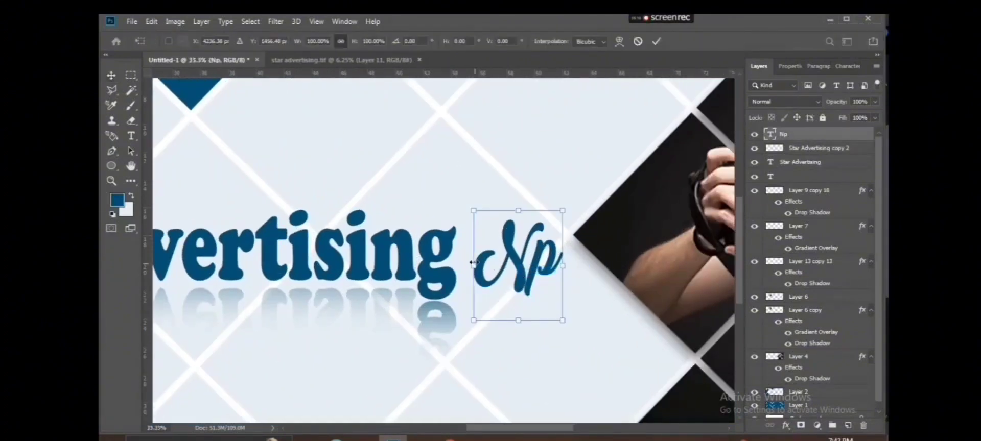
{"action": "key", "text": "Return"}
{"action": "key", "text": "t"}
{"action": "left_click", "coordinate": [566, 273]}
{"action": "key", "text": "shift+Left"}
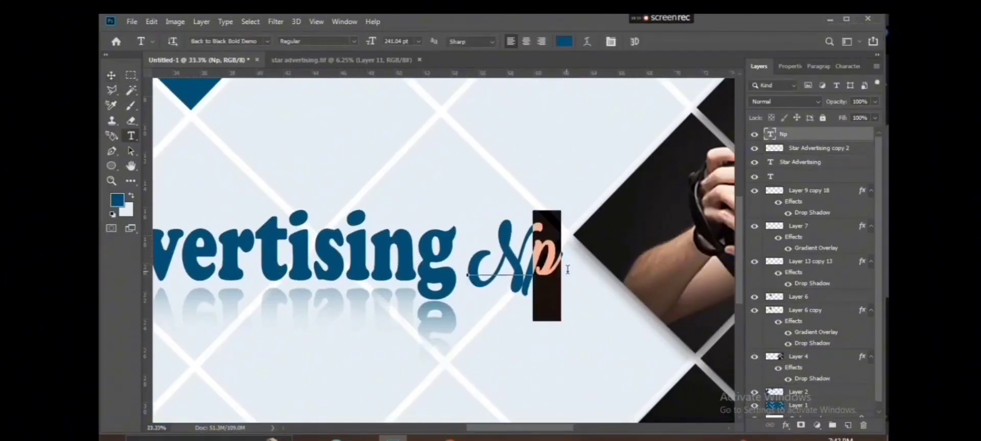
{"action": "type", "text": "P"}
{"action": "key", "text": "ctrl+Return"}
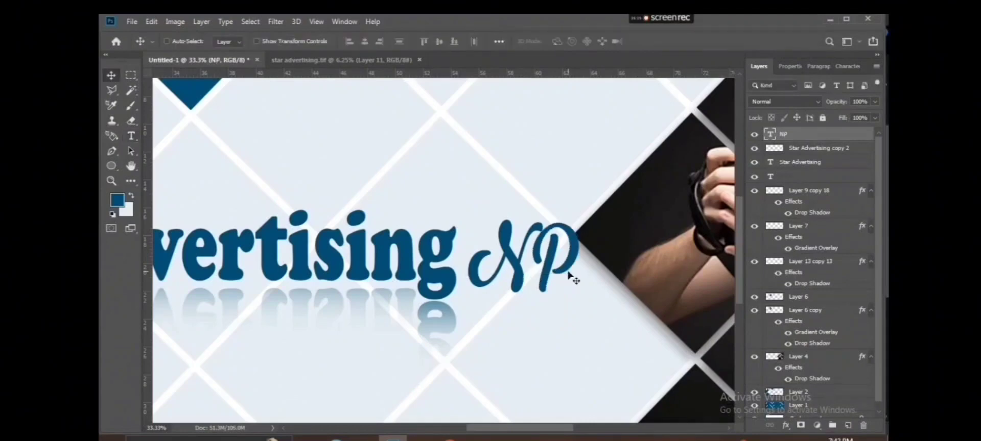
Scale the "NP" text down to about 90% so it fits between the title and the photo
{"action": "key", "text": "ctrl+t"}
{"action": "left_click_drag", "start_coordinate": [577, 211], "coordinate": [572, 216]}
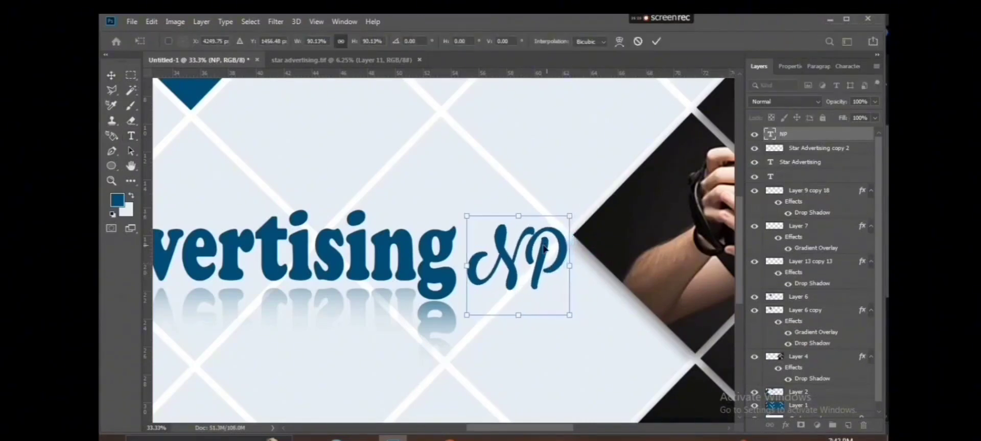
{"action": "key", "text": "Return"}
Duplicate the "NP" text, flip the copy vertically and place it directly below the original
{"action": "left_click_drag", "start_coordinate": [517, 321], "coordinate": [517, 343], "text": "alt"}
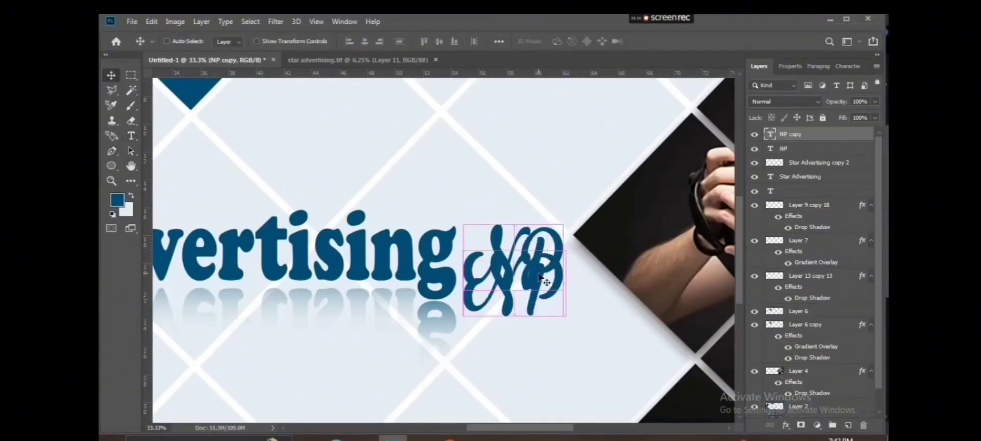
{"action": "key", "text": "ctrl+t"}
{"action": "right_click", "coordinate": [530, 277]}
{"action": "left_click", "coordinate": [585, 269]}
{"action": "key", "text": "Return"}
{"action": "mouse_move", "coordinate": [533, 292]}
{"action": "left_mouse_down"}
{"action": "mouse_move", "coordinate": [532, 316]}
{"action": "mouse_move", "coordinate": [525, 297]}
{"action": "left_mouse_up"}
Duplicate the flipped "NP" text in place and merge both flipped copies into one layer
{"action": "key", "text": "ctrl+j"}
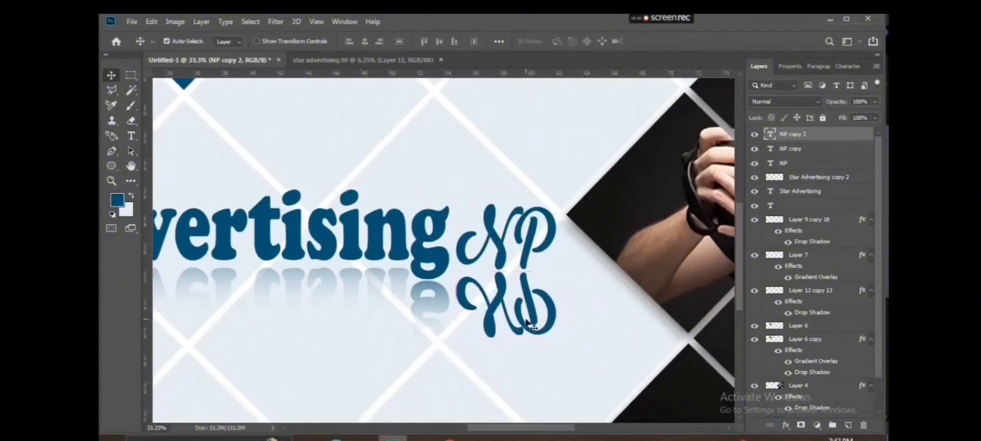
{"action": "scroll", "coordinate": [522, 318], "scroll_direction": "up", "scroll_amount": 1}
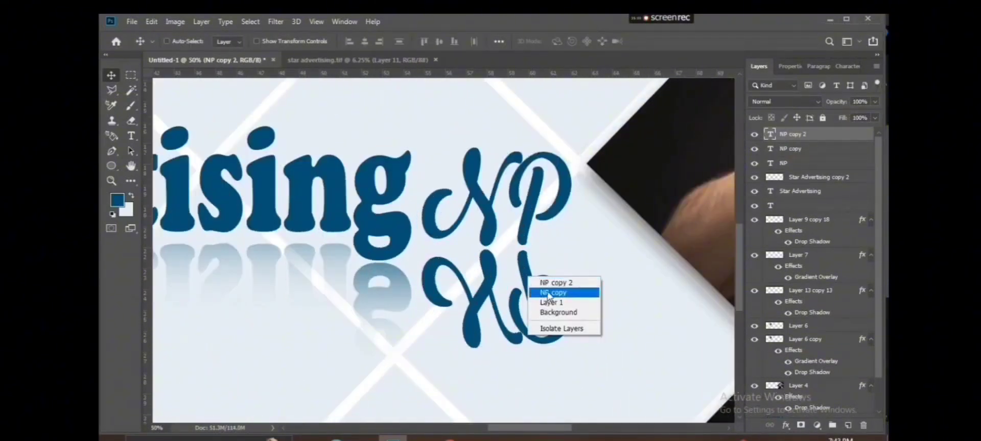
{"action": "left_click", "coordinate": [549, 294], "text": "shift"}
{"action": "key", "text": "ctrl+e"}
Make a rectangular selection over the lower part of the flipped "NP" and feather it
{"action": "key", "text": "m"}
{"action": "left_click_drag", "start_coordinate": [615, 381], "coordinate": [526, 300]}
{"action": "left_click_drag", "start_coordinate": [661, 341], "coordinate": [184, 222]}
{"action": "right_click", "coordinate": [357, 256]}
{"action": "left_click", "coordinate": [409, 72]}
{"action": "key", "text": "Return"}
{"action": "scroll", "coordinate": [475, 236], "scroll_direction": "down", "scroll_amount": 1}
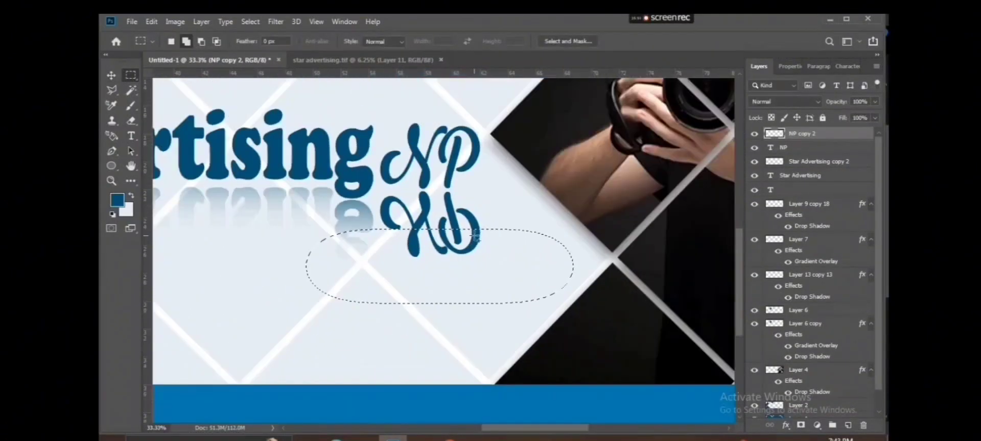
Delete the feathered area repeatedly until the flipped "NP" fades into a soft reflection, and clear the selection
{"action": "key", "text": "Delete"}
{"action": "key", "text": "Delete"}
{"action": "key", "text": "Delete"}
{"action": "key", "text": "Delete"}
{"action": "key", "text": "v"}
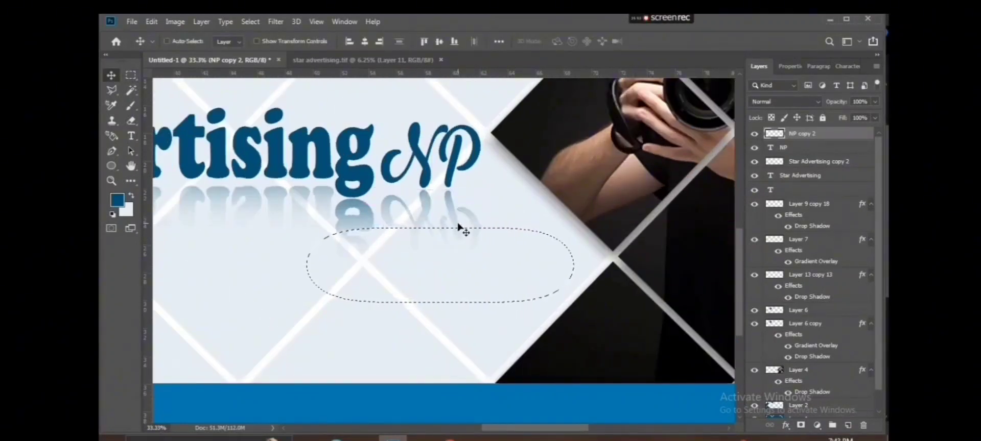
{"action": "key", "text": "ctrl+d"}
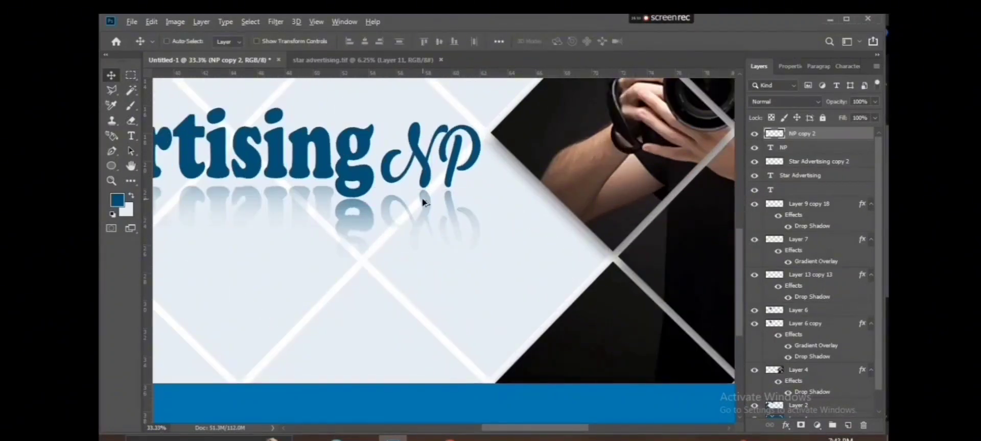
Examine the "NP" reflection up close and its look within the whole banner
{"action": "scroll", "coordinate": [422, 200], "scroll_direction": "up", "scroll_amount": 1}
{"action": "left_click_drag", "start_coordinate": [471, 208], "coordinate": [521, 290]}
{"action": "scroll", "coordinate": [469, 240], "scroll_direction": "up", "scroll_amount": 2}
{"action": "scroll", "coordinate": [471, 244], "scroll_direction": "down", "scroll_amount": 1}
{"action": "left_click", "coordinate": [517, 214], "text": "ctrl+shift"}
{"action": "left_click_drag", "start_coordinate": [517, 215], "coordinate": [563, 247]}
{"action": "scroll", "coordinate": [516, 210], "scroll_direction": "down", "scroll_amount": 3}
{"action": "scroll", "coordinate": [562, 247], "scroll_direction": "down", "scroll_amount": 2}
{"action": "left_click", "coordinate": [517, 268], "text": "ctrl"}
{"action": "scroll", "coordinate": [480, 247], "scroll_direction": "down", "scroll_amount": 1}
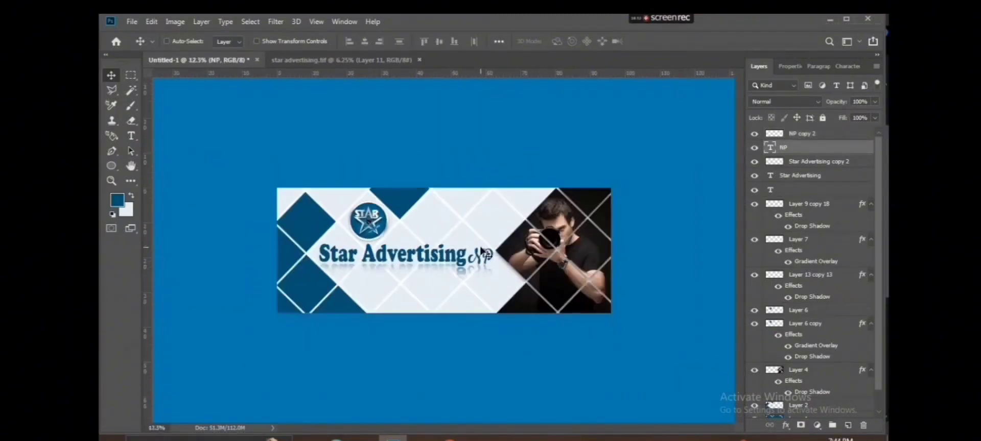
Add a drop shadow to the original "Star Advertising" text with 32% opacity, 90° angle, 5 px distance and 7 px size
{"action": "scroll", "coordinate": [481, 248], "scroll_direction": "up", "scroll_amount": 3}
{"action": "right_click", "coordinate": [467, 257]}
{"action": "left_click", "coordinate": [480, 264]}
{"action": "right_click", "coordinate": [787, 178]}
{"action": "left_click", "coordinate": [700, 30]}
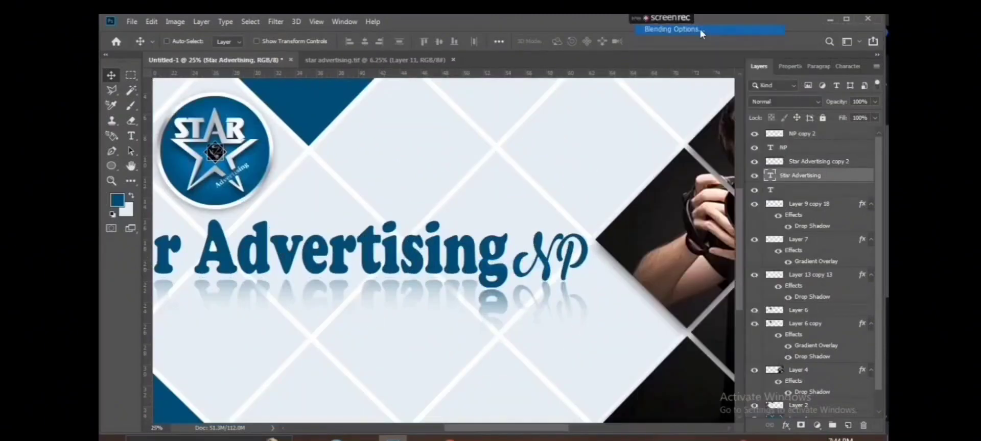
{"action": "left_click", "coordinate": [523, 271]}
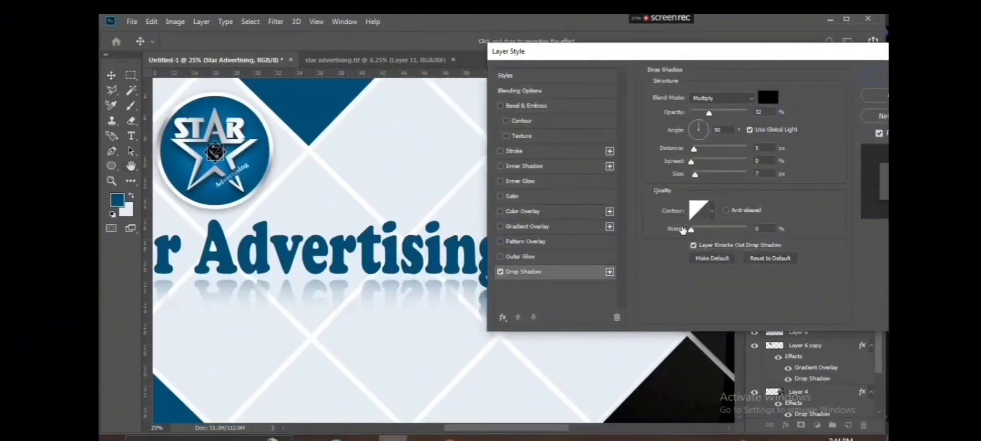
{"action": "left_click", "coordinate": [875, 75]}
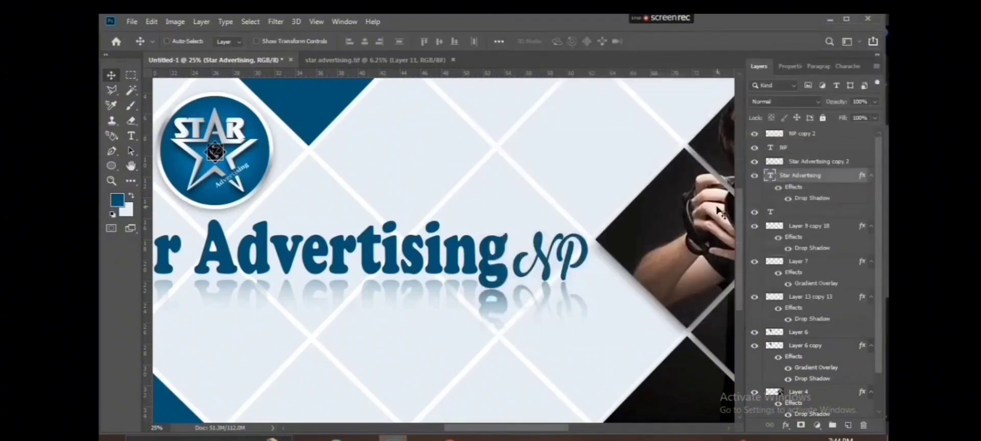
Tighten the "Star Advertising" drop shadow to a 3 px distance and 3 px size
{"action": "scroll", "coordinate": [474, 275], "scroll_direction": "up", "scroll_amount": 2}
{"action": "scroll", "coordinate": [485, 233], "scroll_direction": "up", "scroll_amount": 3}
{"action": "right_click", "coordinate": [836, 174]}
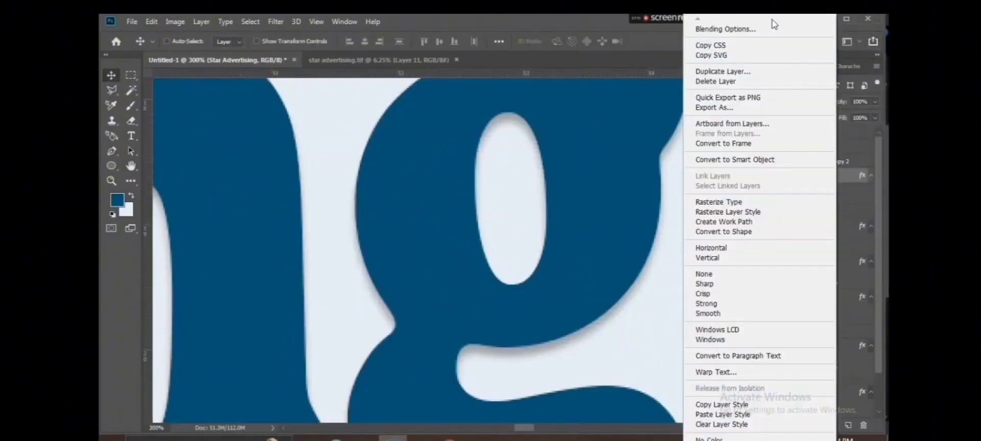
{"action": "left_click", "coordinate": [747, 29]}
{"action": "left_click_drag", "start_coordinate": [544, 45], "coordinate": [650, 45]}
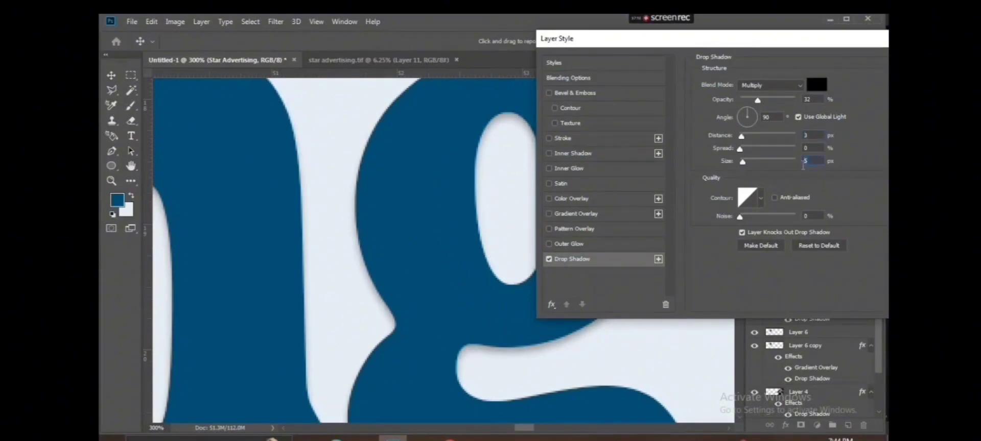
{"action": "key", "text": "Return"}
{"action": "scroll", "coordinate": [562, 281], "scroll_direction": "down", "scroll_amount": 4}
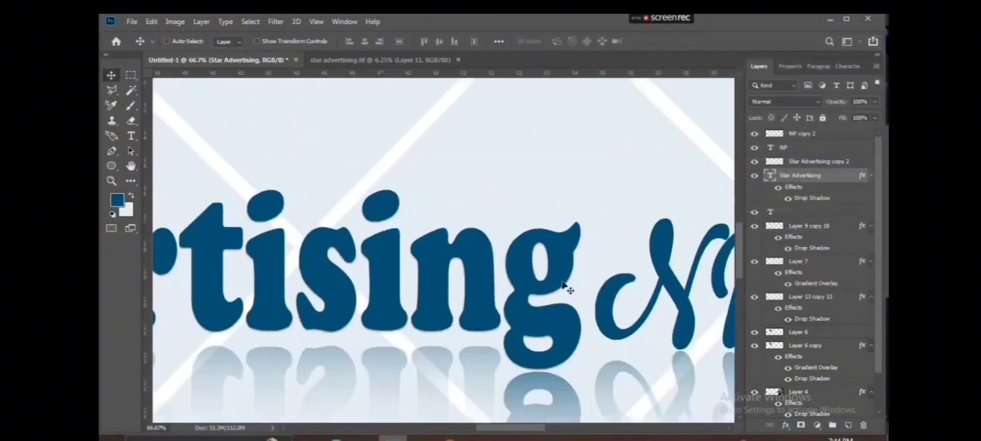
Duplicate the "Star Advertising" text 18 times, nudging each copy slightly left to build a 3D extrusion
{"action": "key", "text": "ctrl+alt+Left"}
{"action": "key", "text": "ctrl+alt+Left"}
{"action": "key", "text": "ctrl+alt+Left"}
{"action": "key", "text": "ctrl+alt+Left"}
{"action": "key", "text": "ctrl+alt+Left"}
{"action": "key", "text": "ctrl+alt+Left"}
{"action": "key", "text": "ctrl+alt+Left"}
{"action": "key", "text": "ctrl+alt+Left"}
{"action": "key", "text": "ctrl+alt+Left"}
{"action": "key", "text": "ctrl+alt+Left"}
{"action": "key", "text": "ctrl+alt+Left"}
{"action": "key", "text": "ctrl+alt+Left"}
{"action": "key", "text": "ctrl+alt+Left"}
{"action": "key", "text": "ctrl+alt+Left"}
{"action": "key", "text": "ctrl+alt+Left"}
{"action": "key", "text": "ctrl+alt+Left"}
{"action": "key", "text": "ctrl+alt+Left"}
{"action": "key", "text": "ctrl+alt+Left"}
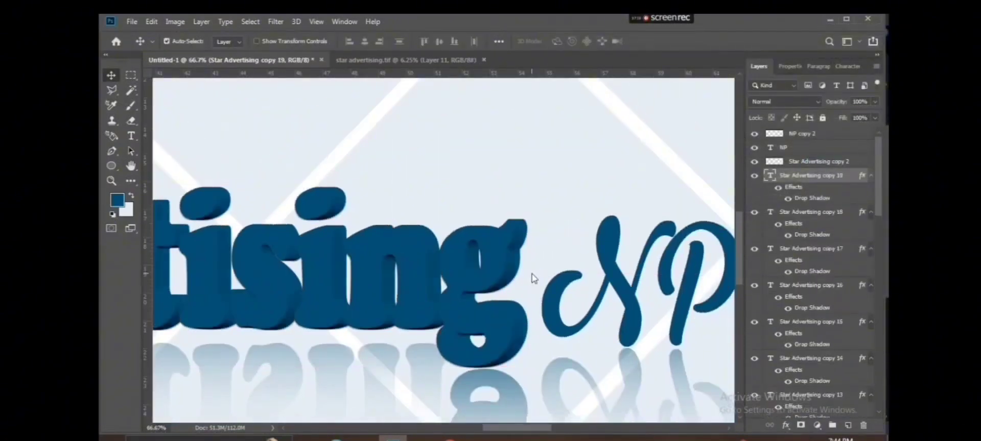
{"action": "scroll", "coordinate": [531, 273], "scroll_direction": "down", "scroll_amount": 2}
{"action": "left_click_drag", "start_coordinate": [378, 273], "coordinate": [539, 263]}
{"action": "scroll", "coordinate": [539, 262], "scroll_direction": "up", "scroll_amount": 3}
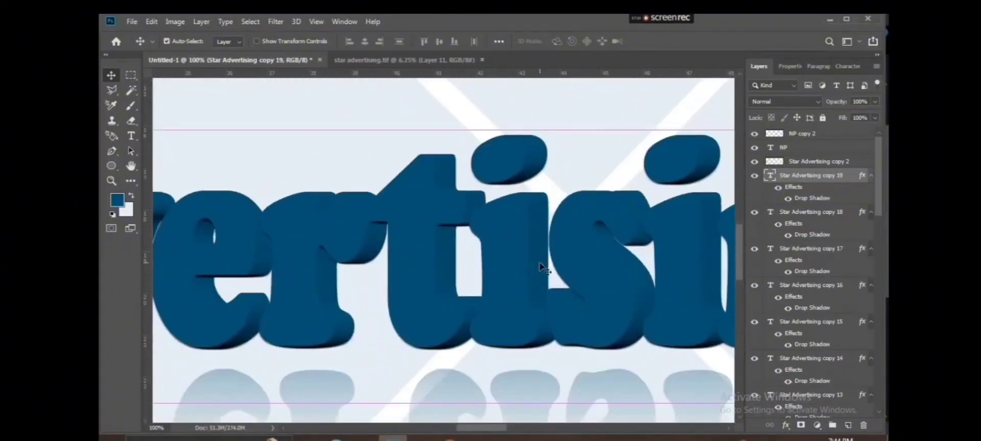
Undo the last five offset copies of the title and restore three of them to shorten the extrusion
{"action": "key", "text": "ctrl+z"}
{"action": "key", "text": "ctrl+z"}
{"action": "key", "text": "ctrl+z"}
{"action": "key", "text": "ctrl+z"}
{"action": "key", "text": "ctrl+z"}
{"action": "scroll", "coordinate": [538, 262], "scroll_direction": "down", "scroll_amount": 3}
{"action": "scroll", "coordinate": [538, 262], "scroll_direction": "up", "scroll_amount": 2}
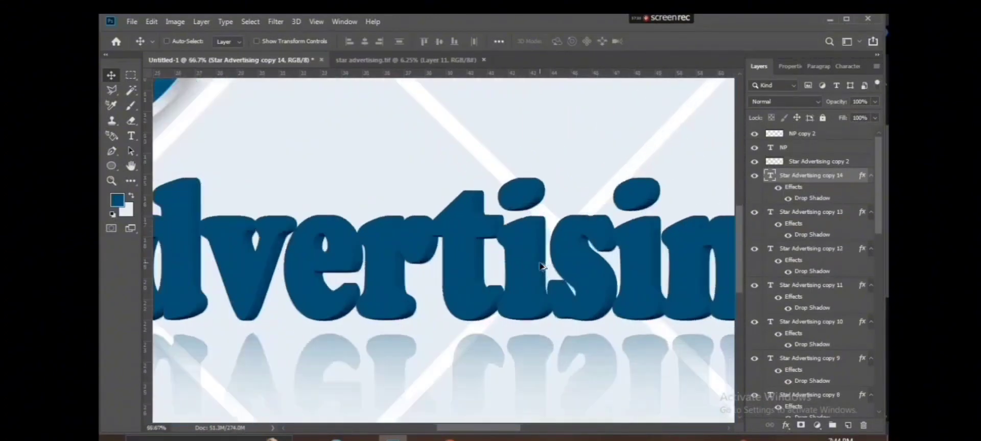
{"action": "left_click_drag", "start_coordinate": [538, 262], "coordinate": [461, 275]}
{"action": "key", "text": "ctrl+shift+z"}
{"action": "key", "text": "ctrl+shift+z"}
{"action": "key", "text": "ctrl+shift+z"}
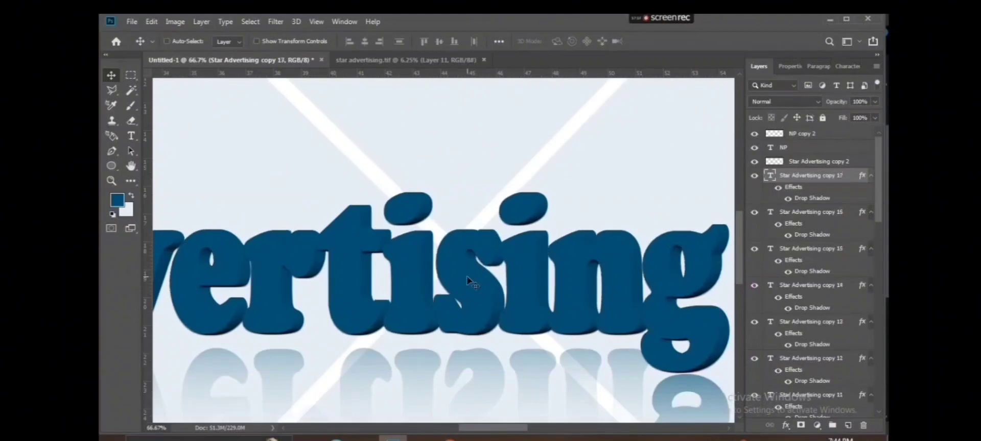
Select all the stacked "Star Advertising" text layers together, leaving out the reflection layer "Star Advertising copy 2"
{"action": "scroll", "coordinate": [467, 277], "scroll_direction": "down", "scroll_amount": 3}
{"action": "scroll", "coordinate": [467, 277], "scroll_direction": "up", "scroll_amount": 1}
{"action": "left_click_drag", "start_coordinate": [485, 321], "coordinate": [503, 304]}
{"action": "scroll", "coordinate": [504, 305], "scroll_direction": "down", "scroll_amount": 2}
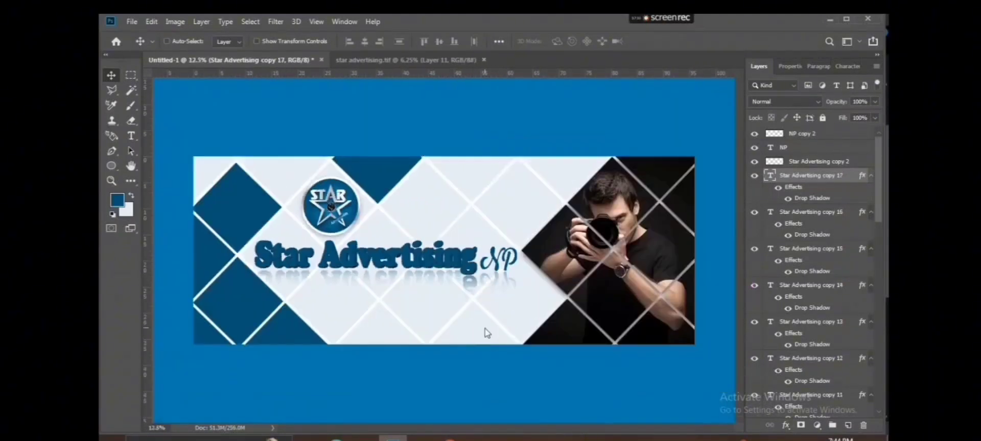
{"action": "right_click", "coordinate": [484, 328]}
{"action": "left_click", "coordinate": [506, 345]}
{"action": "left_click_drag", "start_coordinate": [466, 393], "coordinate": [392, 263]}
{"action": "scroll", "coordinate": [392, 263], "scroll_direction": "up", "scroll_amount": 4}
{"action": "right_click", "coordinate": [477, 310]}
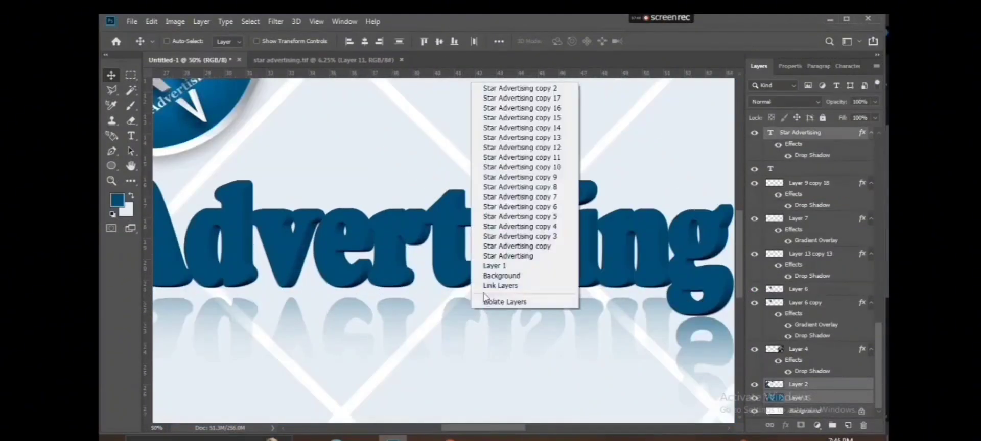
{"action": "left_click", "coordinate": [507, 88]}
Exclude Layer 1 and the front text "Star Advertising copy 17" from the selection and merge the remaining selected layers
{"action": "left_click_drag", "start_coordinate": [420, 365], "coordinate": [434, 347]}
{"action": "right_click", "coordinate": [382, 353]}
{"action": "left_click", "coordinate": [435, 356], "text": "shift"}
{"action": "scroll", "coordinate": [433, 229], "scroll_direction": "up", "scroll_amount": 2}
{"action": "right_click", "coordinate": [423, 218]}
{"action": "left_click", "coordinate": [434, 223]}
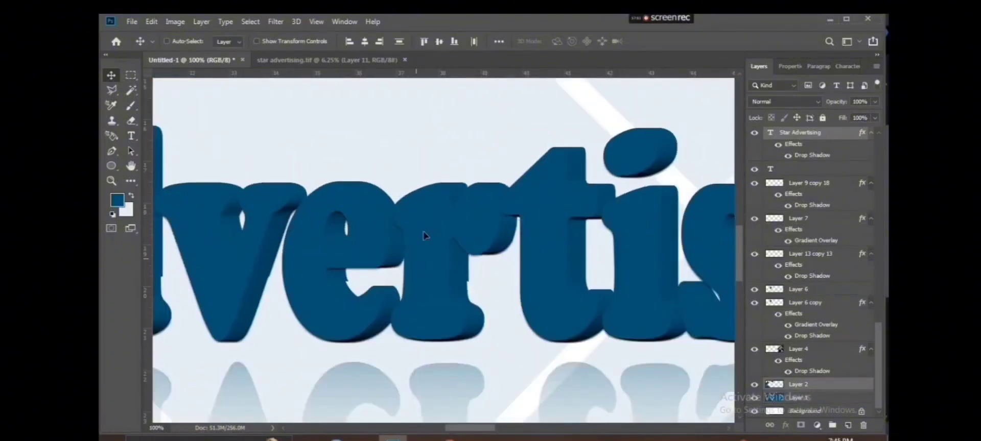
{"action": "key", "text": "ctrl+e"}
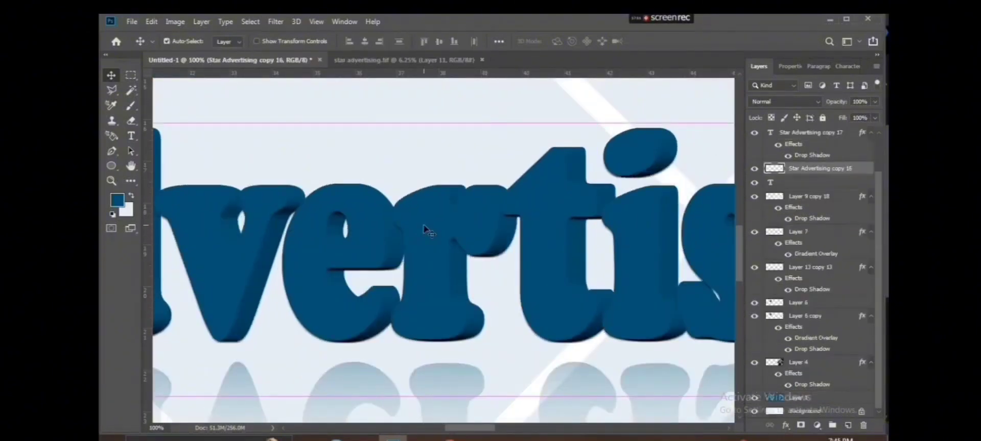
Enlarge the drop shadow of "Star Advertising copy 17" to 17 px distance and about 43 px size, and raise its opacity
{"action": "key", "text": "ctrl+h"}
{"action": "right_click", "coordinate": [424, 232]}
{"action": "left_click", "coordinate": [443, 239]}
{"action": "right_click", "coordinate": [833, 134]}
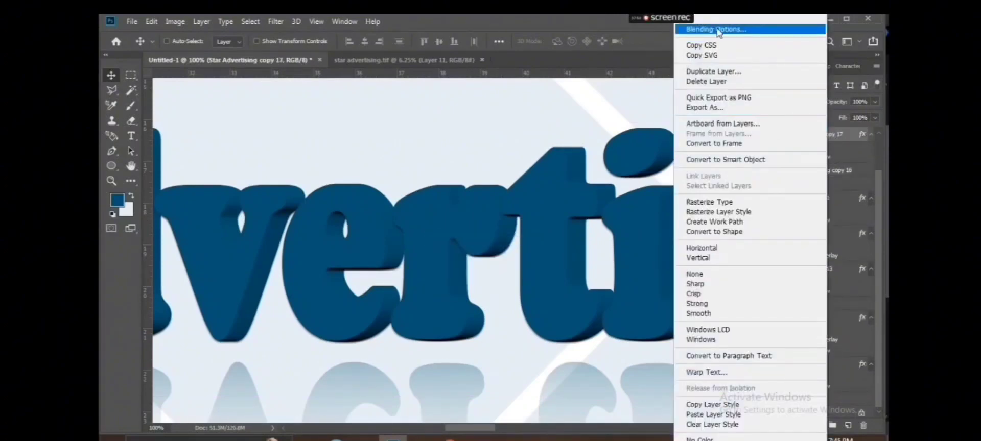
{"action": "left_click", "coordinate": [714, 30]}
{"action": "left_click", "coordinate": [576, 256]}
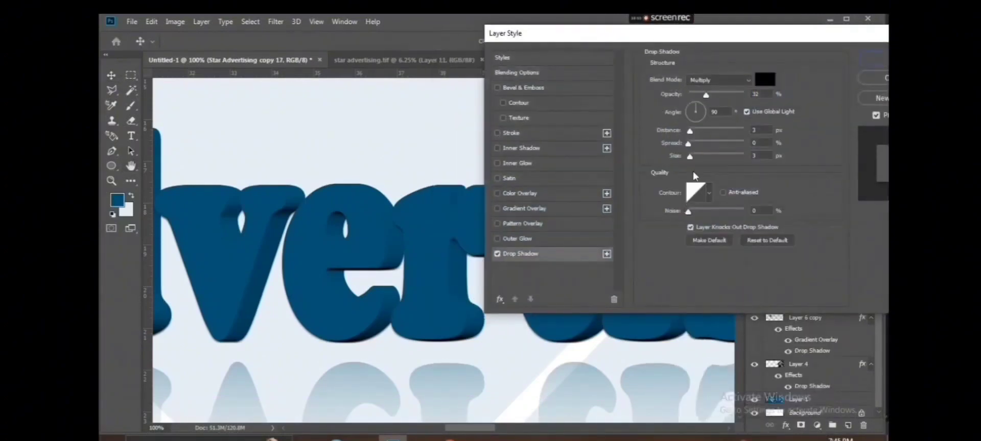
{"action": "left_click_drag", "start_coordinate": [690, 156], "coordinate": [697, 131]}
{"action": "left_click_drag", "start_coordinate": [705, 95], "coordinate": [715, 96]}
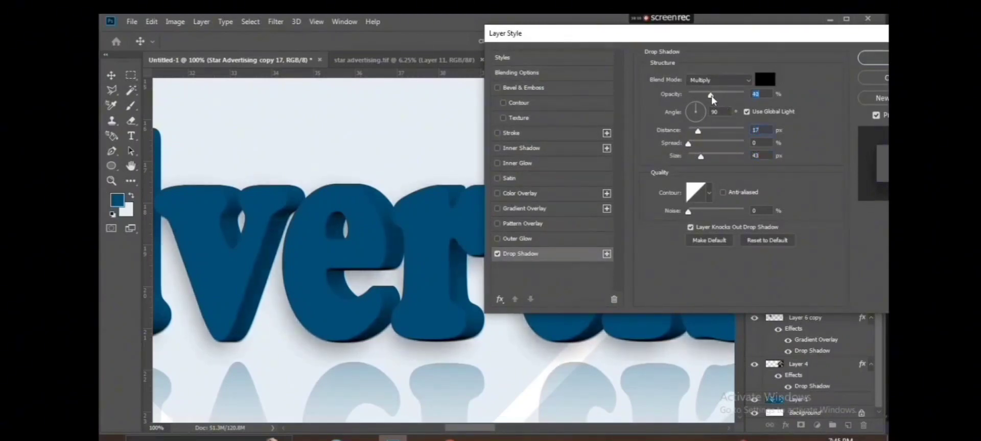
Add a white outer glow to the front title text in Screen mode at 35% opacity, about 60 px in size
{"action": "left_click", "coordinate": [518, 239]}
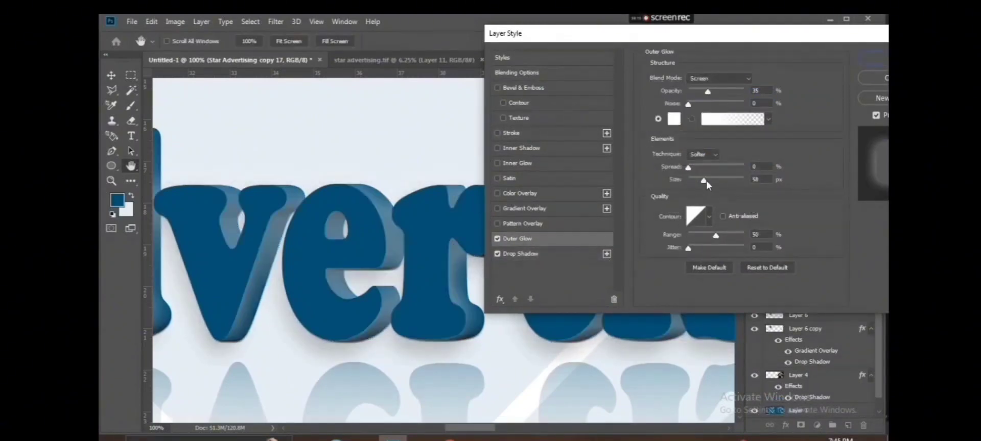
{"action": "mouse_move", "coordinate": [705, 181]}
{"action": "left_mouse_down"}
{"action": "mouse_move", "coordinate": [691, 168]}
{"action": "mouse_move", "coordinate": [708, 181]}
{"action": "left_mouse_up"}
{"action": "key", "text": "Return"}
{"action": "scroll", "coordinate": [528, 246], "scroll_direction": "down", "scroll_amount": 6}
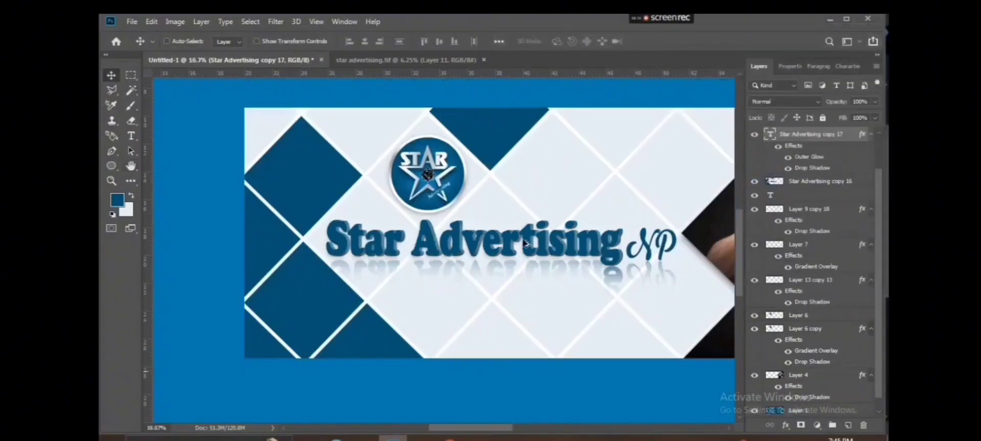
Adjust the drop shadow of the front title text "Star Advertising copy 17" to 69% opacity, 20 px distance and 51 px size
{"action": "scroll", "coordinate": [445, 273], "scroll_direction": "up", "scroll_amount": 2}
{"action": "scroll", "coordinate": [437, 282], "scroll_direction": "up", "scroll_amount": 4}
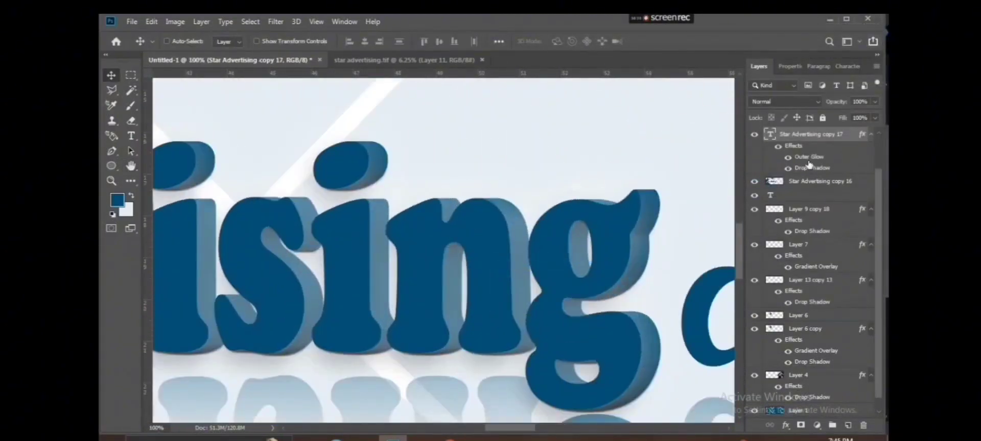
{"action": "right_click", "coordinate": [819, 138]}
{"action": "left_click", "coordinate": [760, 30]}
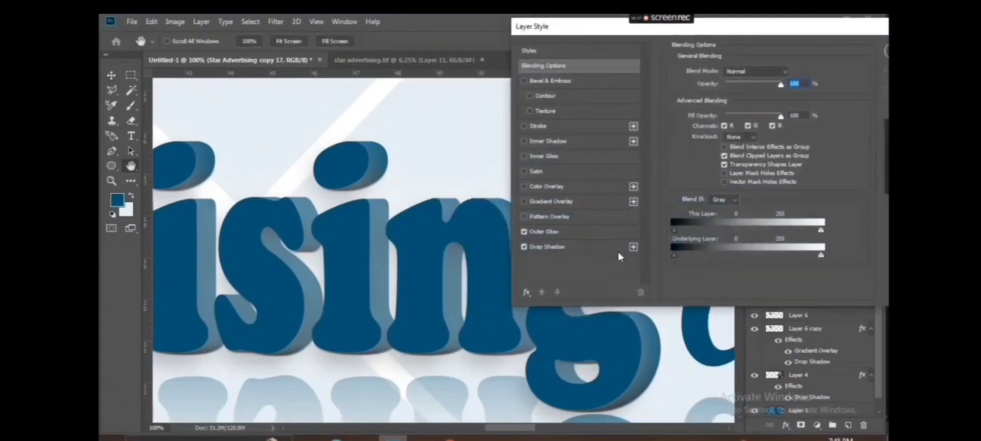
{"action": "left_click", "coordinate": [546, 247]}
{"action": "left_click_drag", "start_coordinate": [737, 89], "coordinate": [753, 89]}
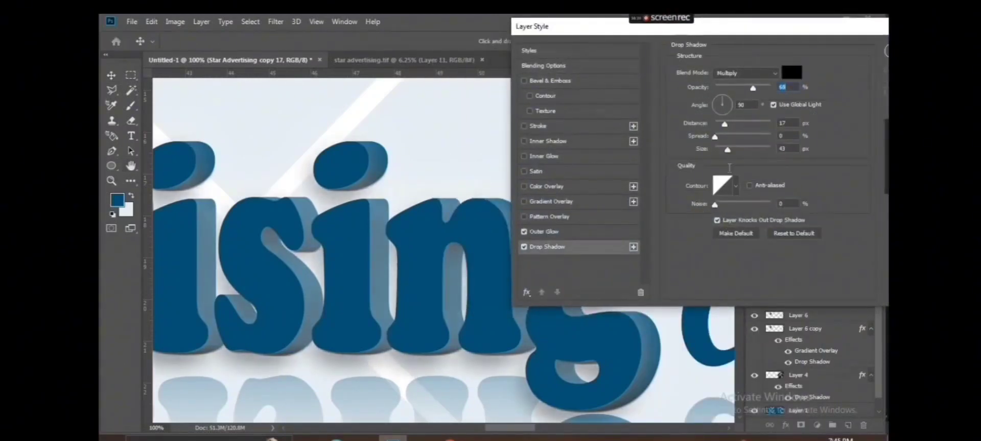
{"action": "left_click_drag", "start_coordinate": [728, 150], "coordinate": [726, 124]}
{"action": "left_click", "coordinate": [715, 137]}
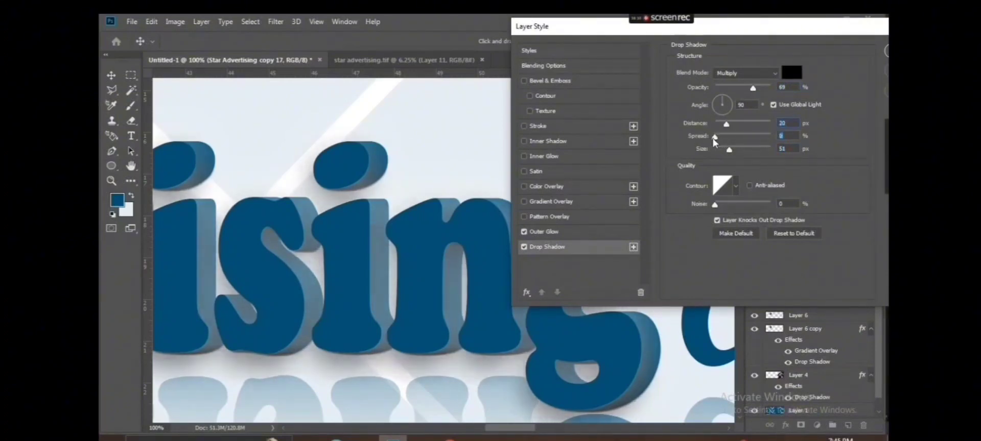
{"action": "key", "text": "Return"}
{"action": "scroll", "coordinate": [551, 245], "scroll_direction": "down", "scroll_amount": 5}
{"action": "left_click_drag", "start_coordinate": [399, 289], "coordinate": [459, 286]}
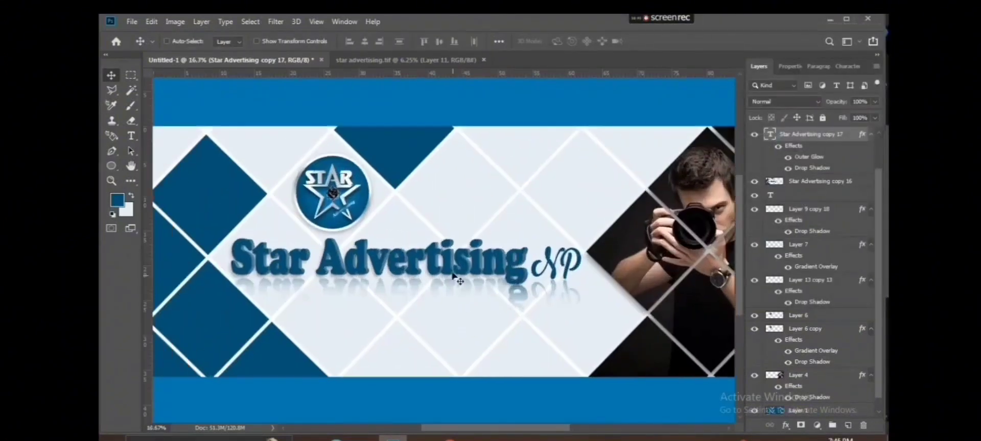
Set the outer glow of "Star Advertising copy 17" to 7% spread, 183 px size and about 45% noise
{"action": "scroll", "coordinate": [446, 278], "scroll_direction": "up", "scroll_amount": 4}
{"action": "right_click", "coordinate": [451, 256]}
{"action": "left_click", "coordinate": [503, 273]}
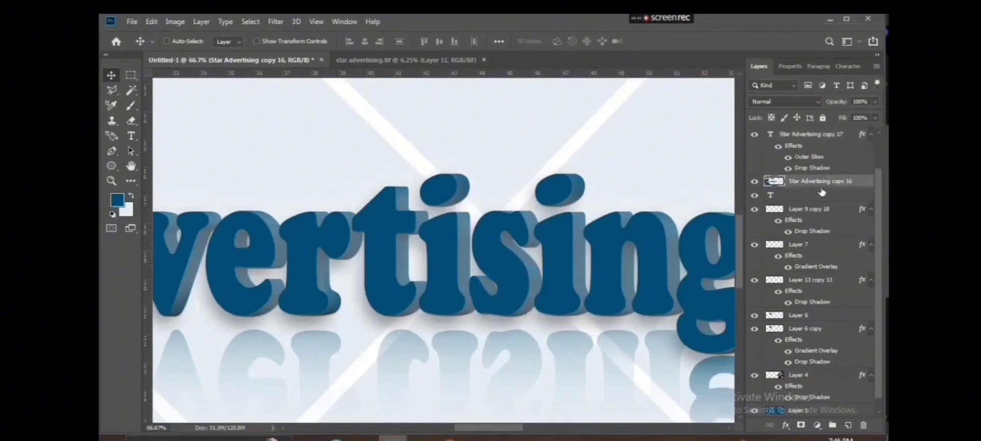
{"action": "key", "text": "7"}
{"action": "key", "text": "7"}
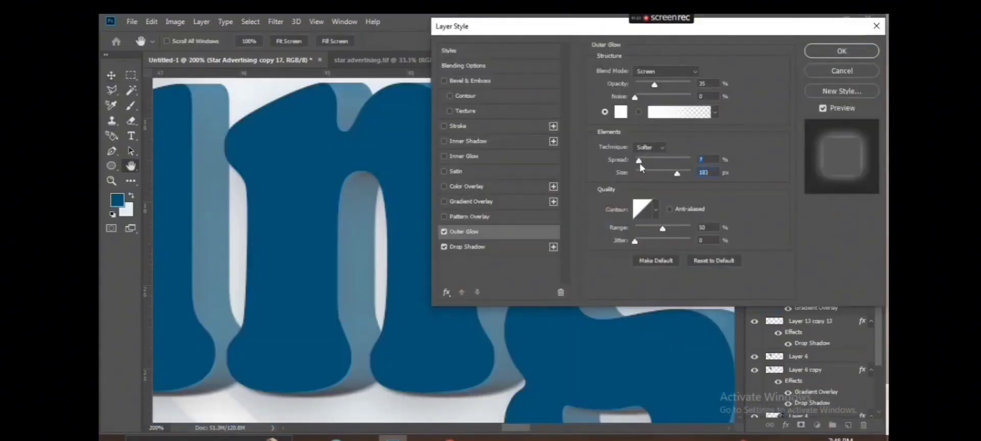
{"action": "left_click_drag", "start_coordinate": [648, 164], "coordinate": [640, 165]}
{"action": "left_click_drag", "start_coordinate": [635, 98], "coordinate": [657, 105]}
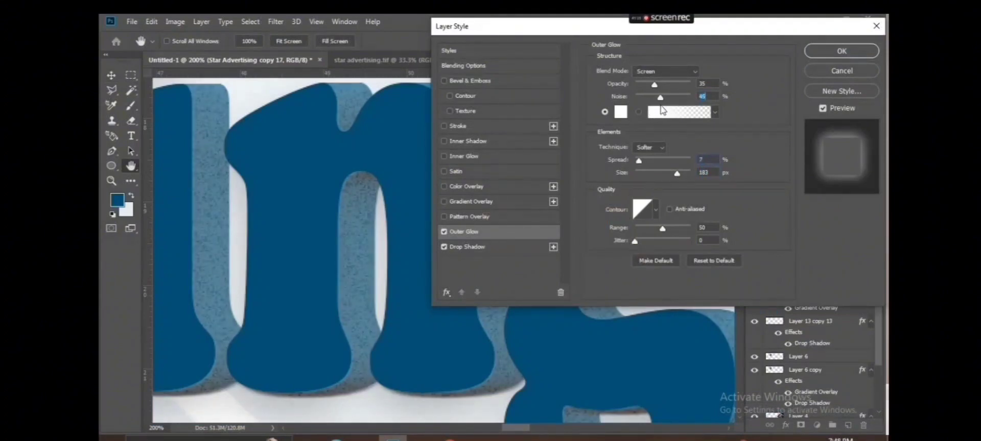
{"action": "key", "text": "Return"}
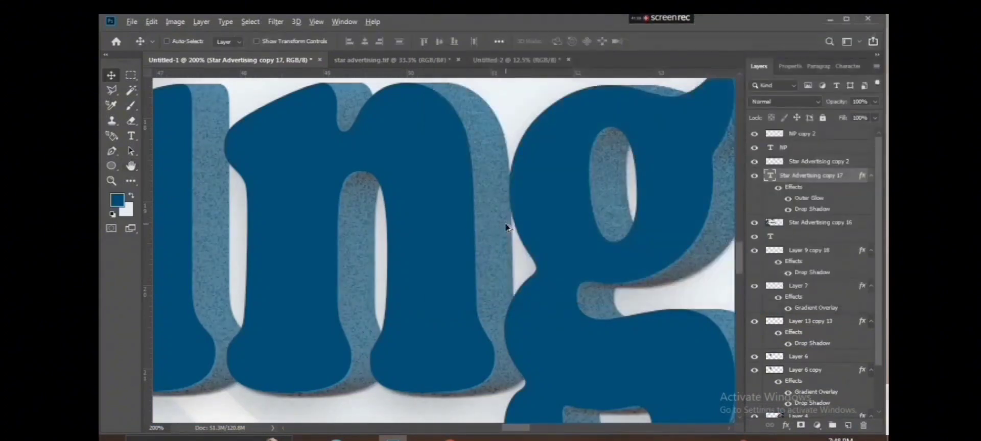
{"action": "scroll", "coordinate": [505, 228], "scroll_direction": "down", "scroll_amount": 5}
{"action": "scroll", "coordinate": [508, 220], "scroll_direction": "up", "scroll_amount": 6}
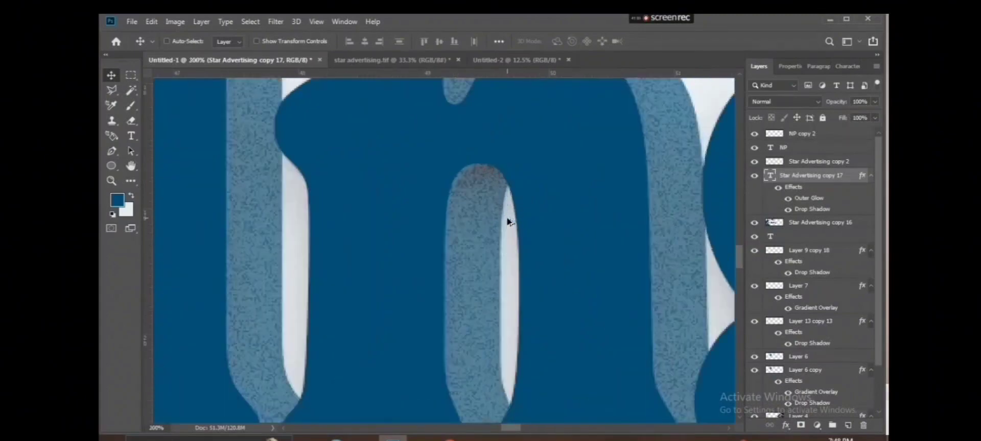
{"action": "scroll", "coordinate": [509, 221], "scroll_direction": "down", "scroll_amount": 3}
{"action": "scroll", "coordinate": [507, 222], "scroll_direction": "down", "scroll_amount": 3}
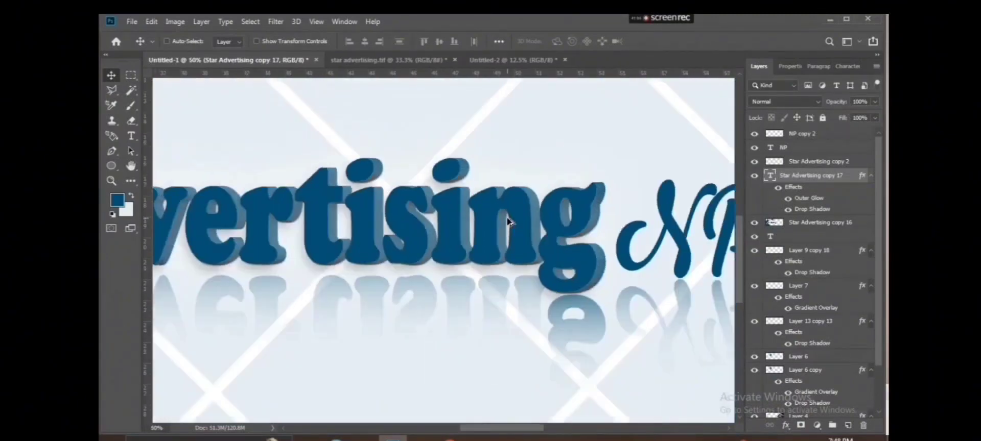
{"action": "scroll", "coordinate": [505, 221], "scroll_direction": "up", "scroll_amount": 1}
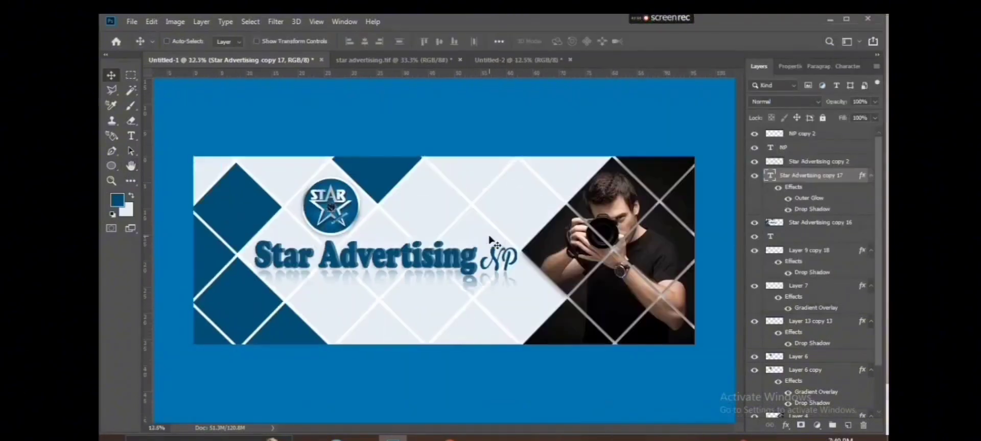
Copy the contact details and service list layers from Untitled-2 into the banner in Untitled-1 and scale them down below the title
{"action": "left_click", "coordinate": [518, 59]}
{"action": "key", "text": "ctrl+minus"}
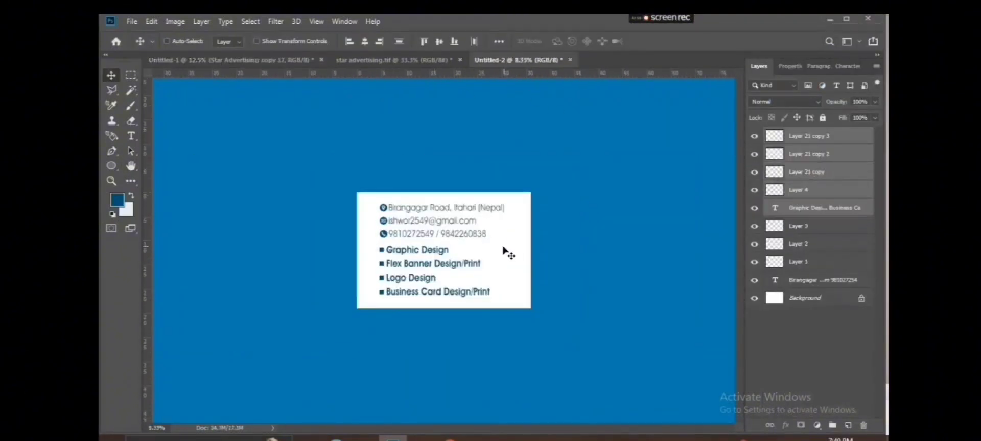
{"action": "left_click_drag", "start_coordinate": [495, 276], "coordinate": [521, 224]}
{"action": "left_click_drag", "start_coordinate": [511, 177], "coordinate": [504, 277]}
{"action": "key", "text": "ctrl+t"}
{"action": "left_click_drag", "start_coordinate": [591, 213], "coordinate": [558, 237]}
{"action": "left_click_drag", "start_coordinate": [504, 286], "coordinate": [481, 295]}
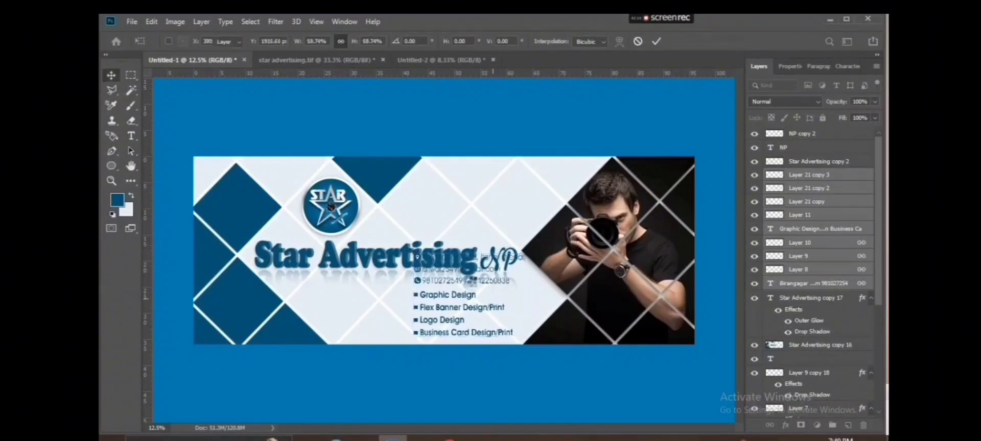
{"action": "key", "text": "Return"}
Move the contact details with their icons beneath the title, to the left of the service list
{"action": "scroll", "coordinate": [491, 280], "scroll_direction": "up", "scroll_amount": 3}
{"action": "left_click_drag", "start_coordinate": [491, 281], "coordinate": [359, 333]}
{"action": "scroll", "coordinate": [359, 298], "scroll_direction": "up", "scroll_amount": 1}
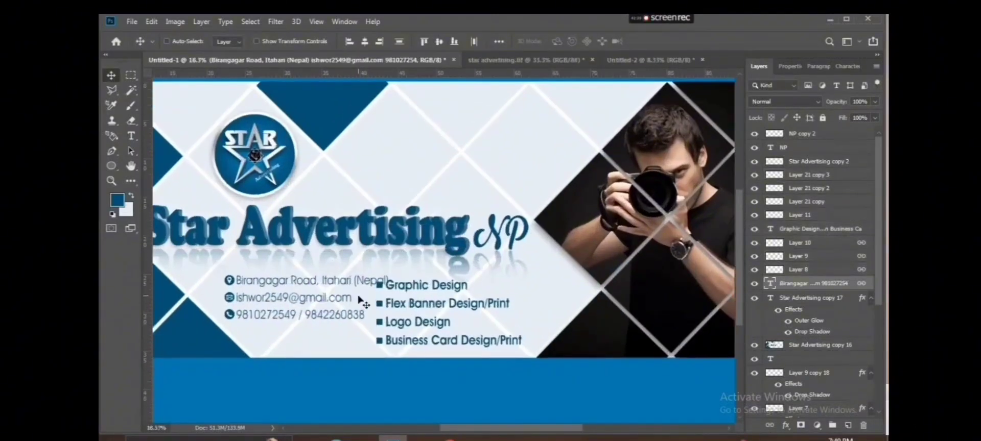
{"action": "left_click_drag", "start_coordinate": [359, 299], "coordinate": [323, 299]}
Select the service list text together with its four square bullets, without the title reflection, and link these layers
{"action": "right_click", "coordinate": [370, 316]}
{"action": "left_click", "coordinate": [398, 333]}
{"action": "left_click_drag", "start_coordinate": [468, 388], "coordinate": [389, 276]}
{"action": "right_click", "coordinate": [372, 314], "text": "shift"}
{"action": "left_click", "coordinate": [373, 316], "text": "shift"}
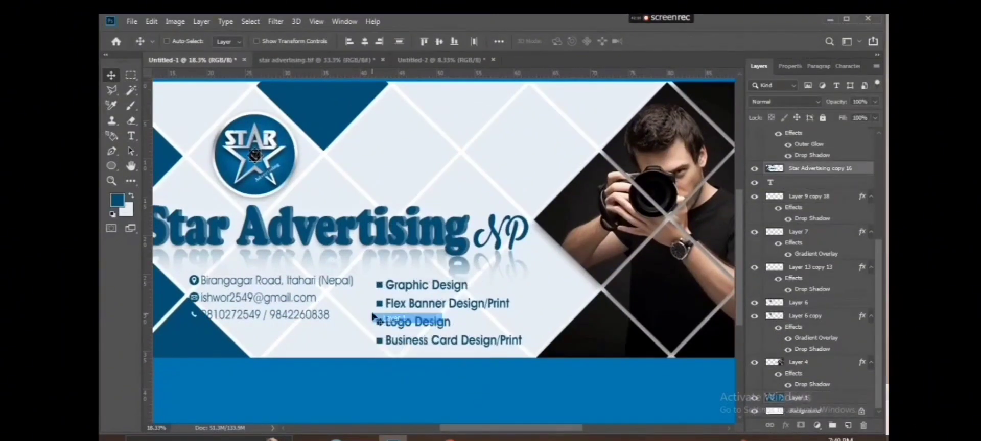
{"action": "right_click", "coordinate": [201, 348], "text": "shift"}
{"action": "left_click", "coordinate": [207, 353], "text": "shift"}
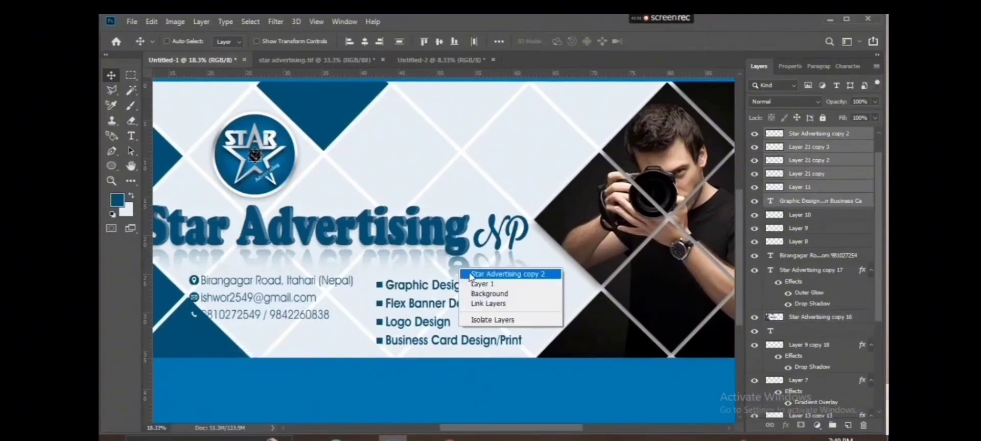
{"action": "left_click", "coordinate": [471, 276], "text": "shift"}
{"action": "left_click_drag", "start_coordinate": [436, 296], "coordinate": [435, 289]}
{"action": "key", "text": "ctrl+z"}
{"action": "right_click", "coordinate": [801, 198]}
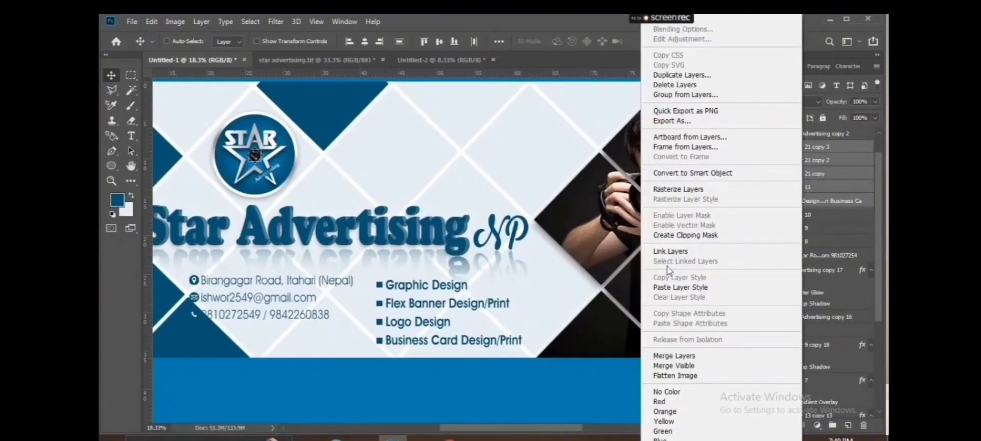
{"action": "left_click", "coordinate": [670, 251]}
Reposition the linked service list under the right half of the title, nudging it slightly right and up
{"action": "key", "text": "ctrl+t"}
{"action": "scroll", "coordinate": [484, 323], "scroll_direction": "up", "scroll_amount": 2}
{"action": "left_click_drag", "start_coordinate": [523, 337], "coordinate": [574, 306]}
{"action": "left_click_drag", "start_coordinate": [568, 326], "coordinate": [559, 299]}
{"action": "key", "text": "shift+Right"}
{"action": "key", "text": "shift+Up"}
{"action": "key", "text": "shift+Up"}
{"action": "key", "text": "Return"}
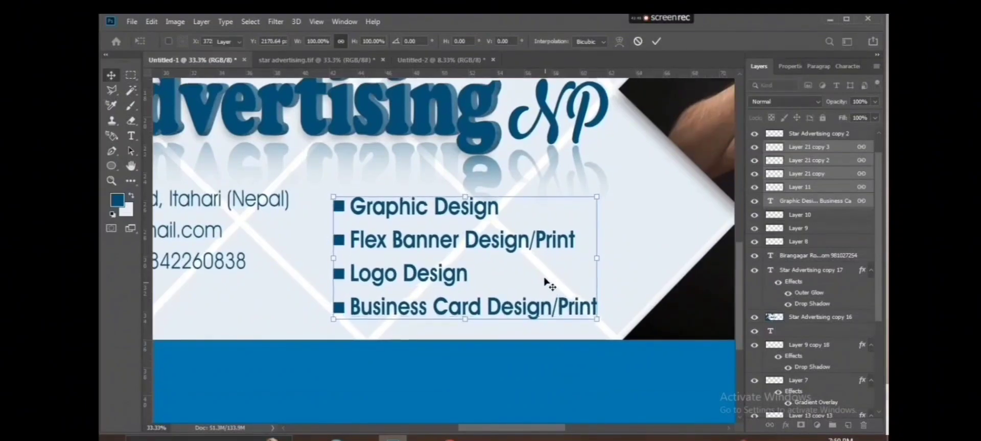
Move the contact details clear of the dark blue corner diamond and scale them down to about 90%
{"action": "left_click_drag", "start_coordinate": [411, 251], "coordinate": [475, 232]}
{"action": "scroll", "coordinate": [372, 241], "scroll_direction": "left", "scroll_amount": 3}
{"action": "right_click", "coordinate": [361, 240]}
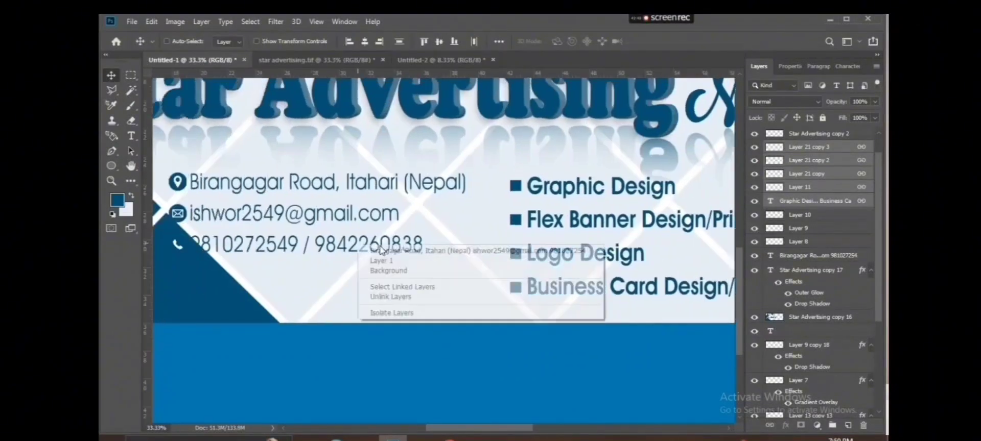
{"action": "left_click", "coordinate": [384, 246]}
{"action": "key", "text": "ctrl+t"}
{"action": "left_click_drag", "start_coordinate": [411, 215], "coordinate": [397, 214]}
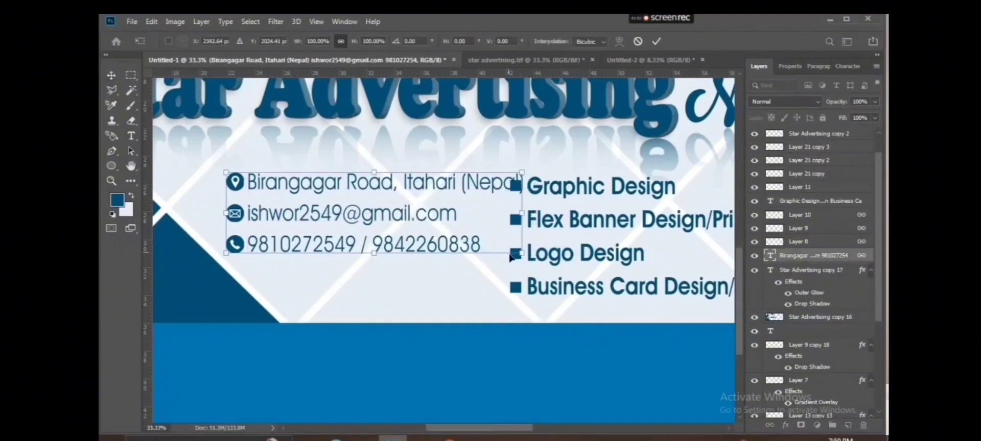
{"action": "left_click_drag", "start_coordinate": [522, 254], "coordinate": [500, 247]}
{"action": "left_click_drag", "start_coordinate": [501, 174], "coordinate": [493, 175]}
{"action": "left_click_drag", "start_coordinate": [465, 201], "coordinate": [466, 209]}
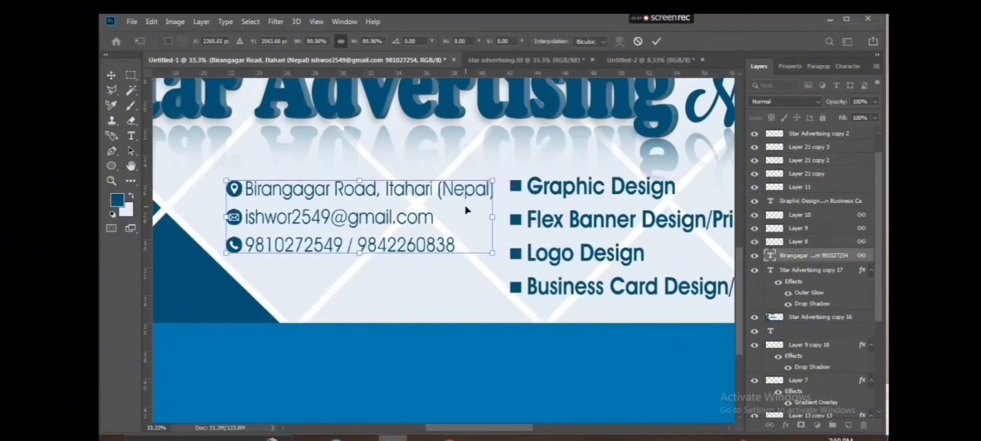
{"action": "key", "text": "Return"}
{"action": "key", "text": "ctrl+minus"}
{"action": "key", "text": "ctrl+minus"}
{"action": "key", "text": "ctrl+plus"}
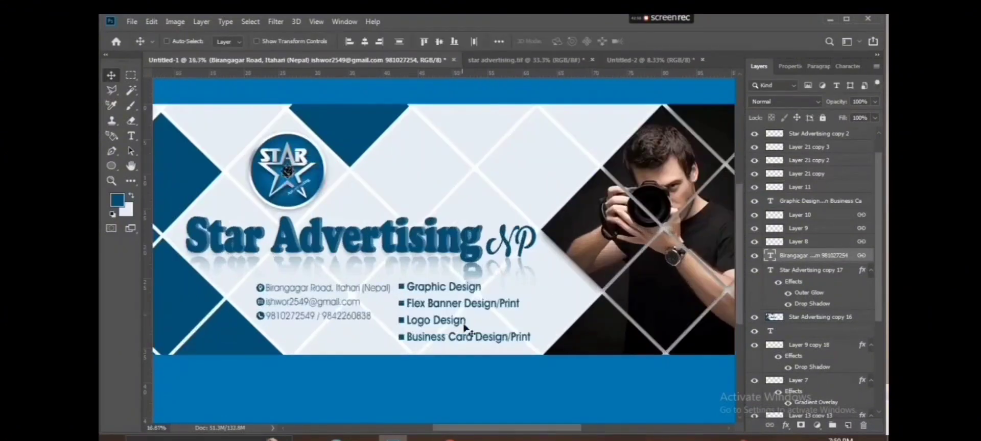
Nudge the service list and the contact details sideways to widen the gap between the two blocks
{"action": "left_click", "coordinate": [478, 317], "text": "ctrl"}
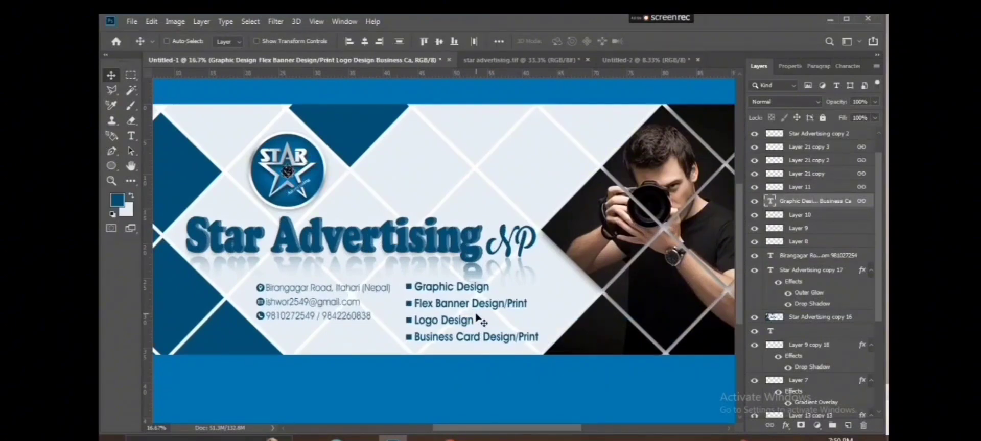
{"action": "left_click", "coordinate": [347, 313], "text": "ctrl"}
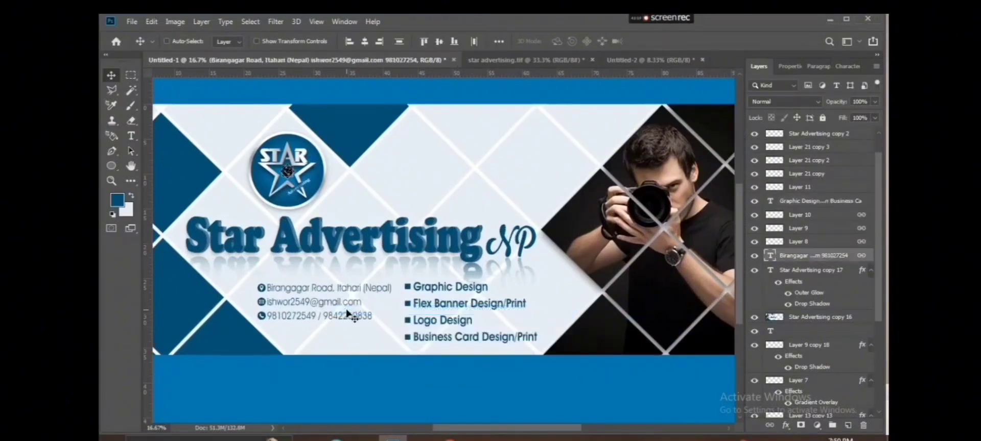
{"action": "left_click_drag", "start_coordinate": [383, 317], "coordinate": [374, 279]}
{"action": "right_click", "coordinate": [463, 278]}
{"action": "left_click", "coordinate": [478, 286]}
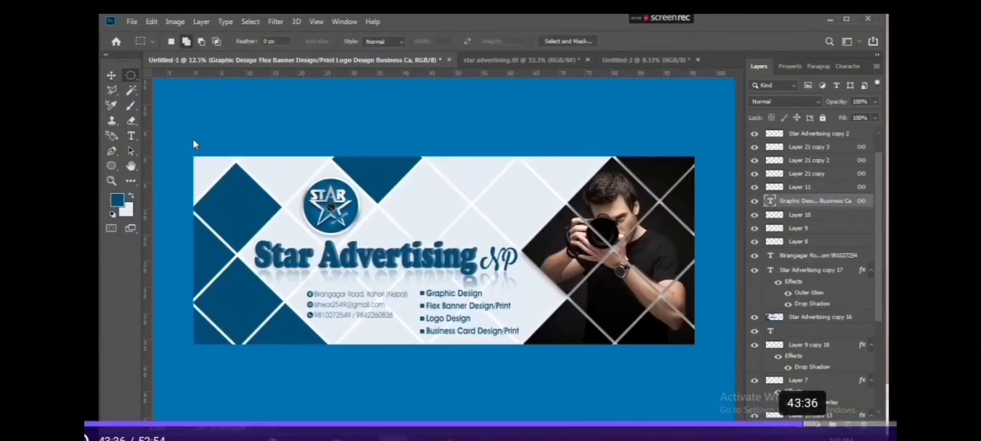
Draw a circular selection over the "Advertising" part of the title and add a new empty layer
{"action": "left_click_drag", "start_coordinate": [363, 200], "coordinate": [469, 313]}
{"action": "right_click", "coordinate": [433, 276]}
{"action": "left_click", "coordinate": [460, 183]}
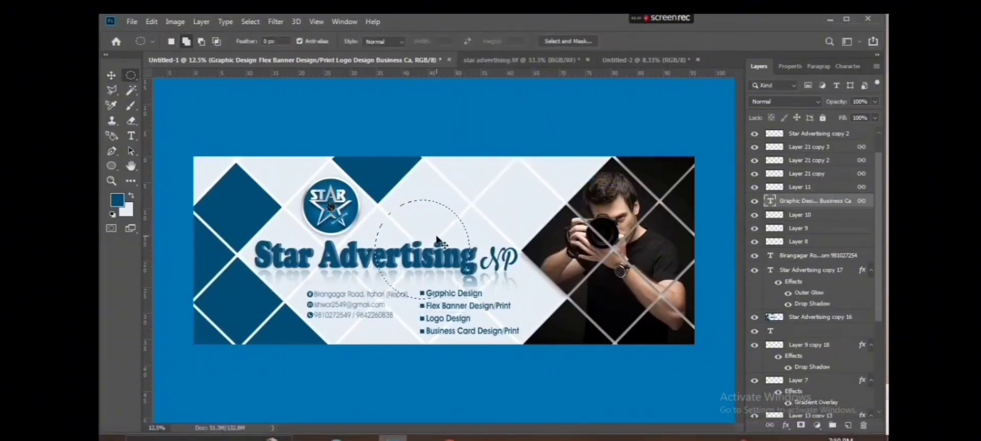
{"action": "key", "text": "ctrl+shift+n"}
{"action": "key", "text": "Return"}
Feather the circular selection by 200 pixels, fill it with the dark blue foreground colour and deselect
{"action": "right_click", "coordinate": [422, 224]}
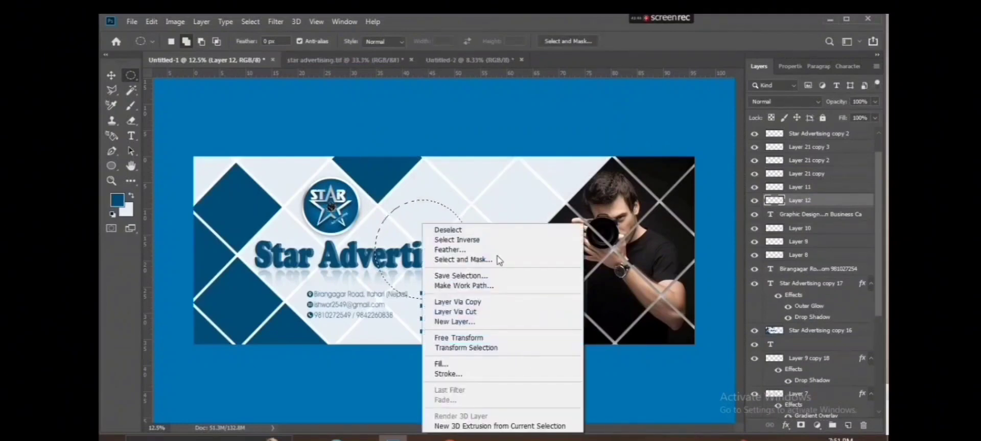
{"action": "left_click", "coordinate": [459, 250]}
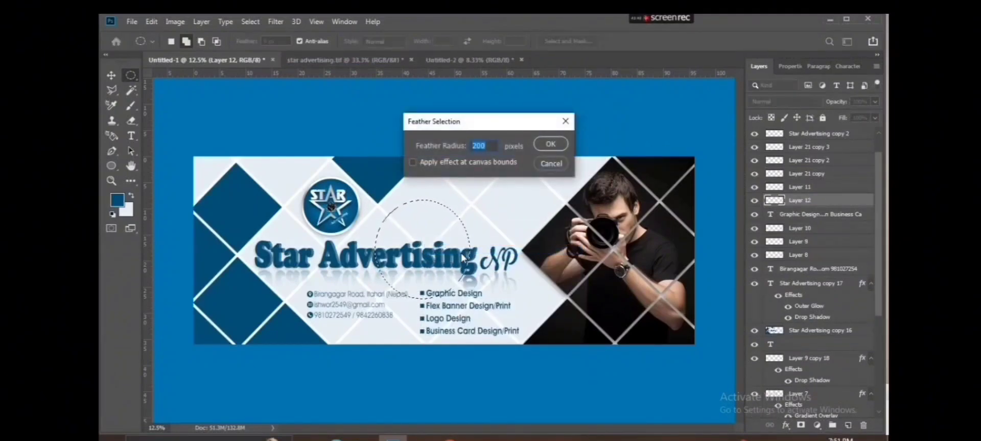
{"action": "key", "text": "Return"}
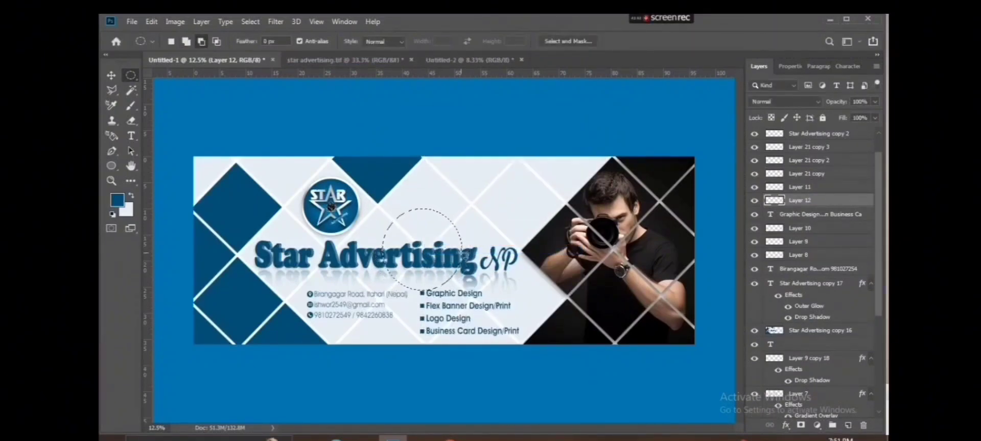
{"action": "key", "text": "alt+BackSpace"}
{"action": "key", "text": "ctrl+d"}
Scale the blurred dark blue circle down slightly and squeeze its width into a thin vertical line
{"action": "key", "text": "v"}
{"action": "key", "text": "ctrl+t"}
{"action": "left_click_drag", "start_coordinate": [530, 156], "coordinate": [521, 165]}
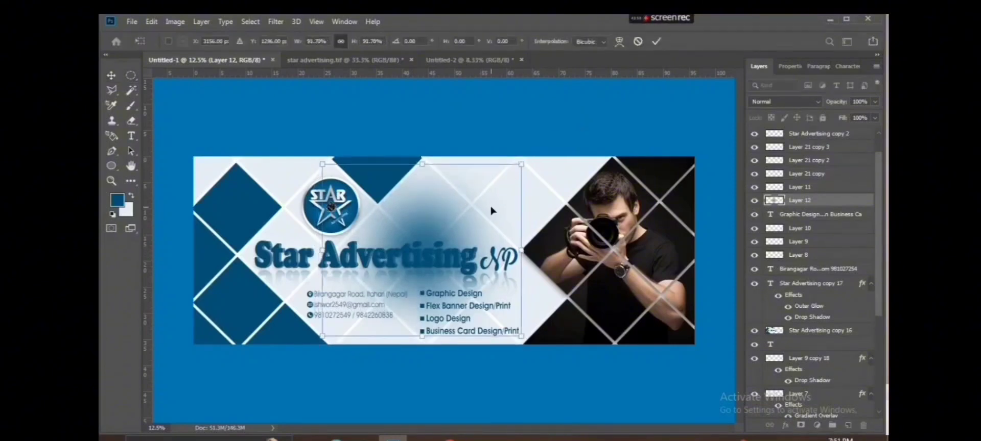
{"action": "left_click_drag", "start_coordinate": [521, 250], "coordinate": [448, 235]}
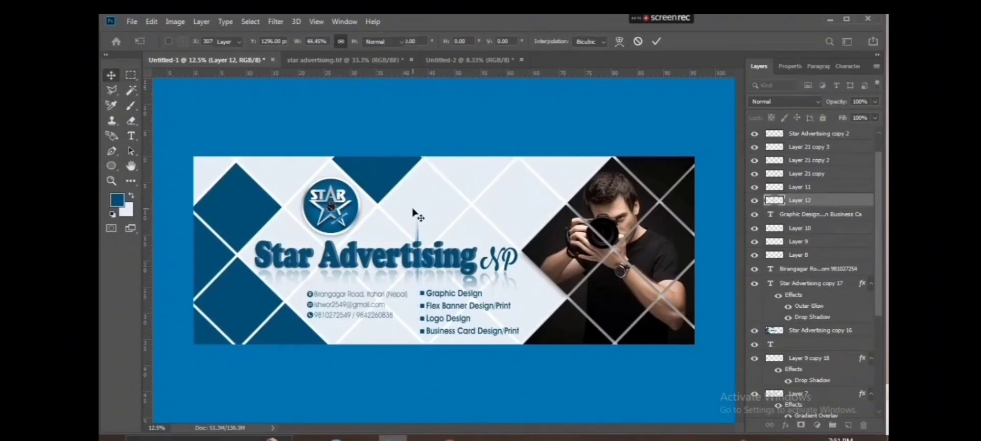
Shorten and narrow the blurred line and place it as a divider between the contact details and the service list
{"action": "scroll", "coordinate": [413, 212], "scroll_direction": "up", "scroll_amount": 3}
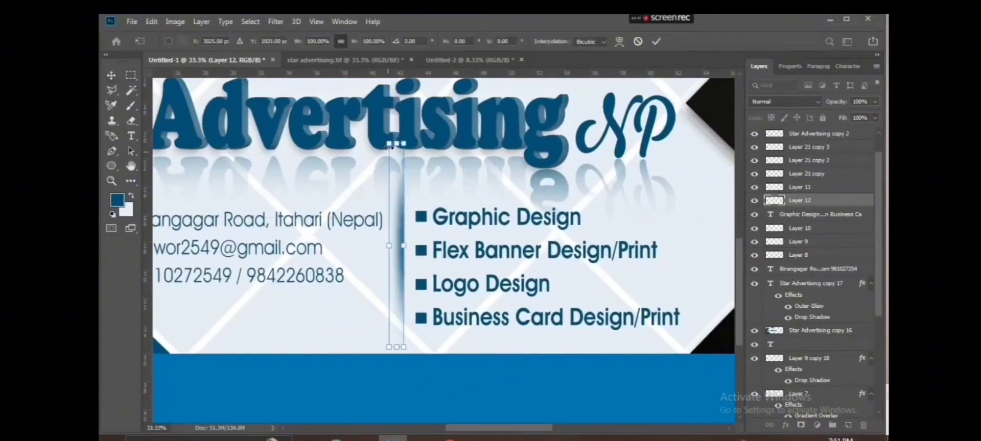
{"action": "key", "text": "Return"}
{"action": "key", "text": "ctrl+t"}
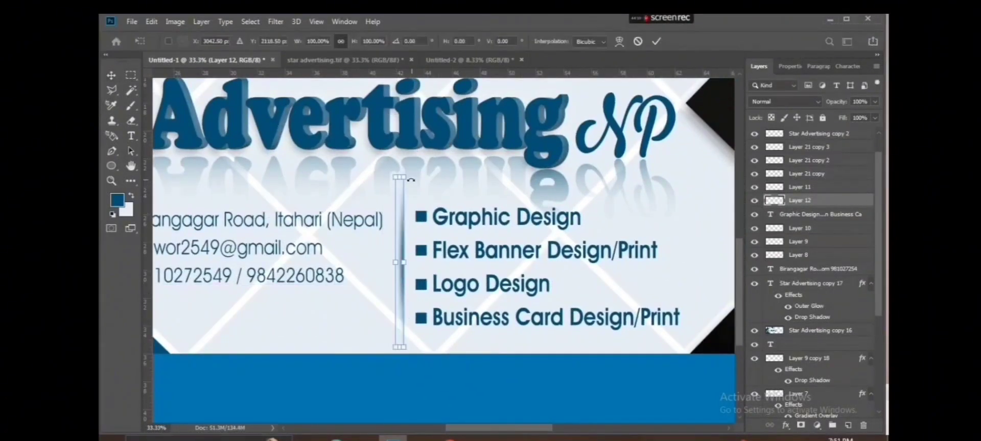
{"action": "key", "text": "ctrl+t"}
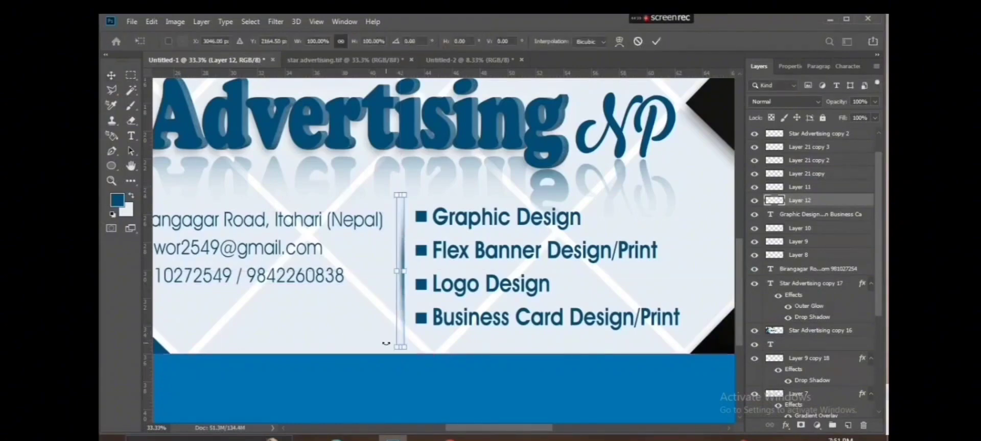
{"action": "scroll", "coordinate": [397, 336], "scroll_direction": "up", "scroll_amount": 4}
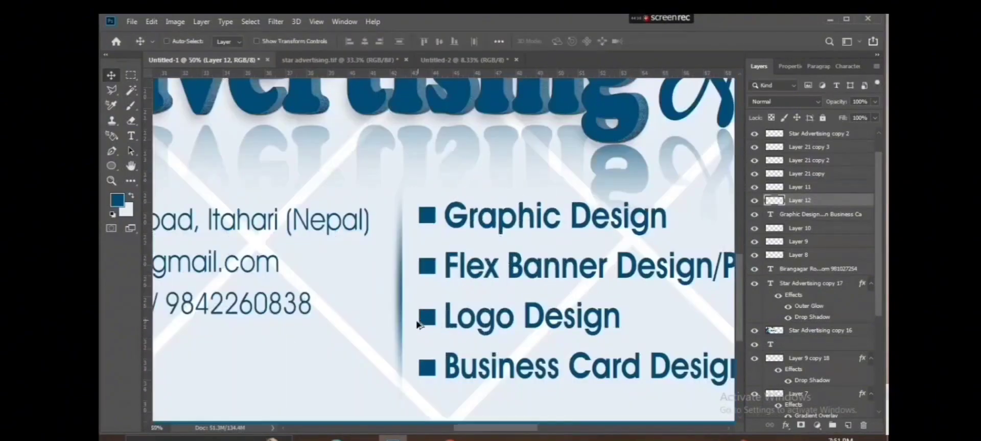
{"action": "left_click_drag", "start_coordinate": [369, 269], "coordinate": [376, 263]}
{"action": "key", "text": "Return"}
{"action": "scroll", "coordinate": [388, 334], "scroll_direction": "down", "scroll_amount": 5}
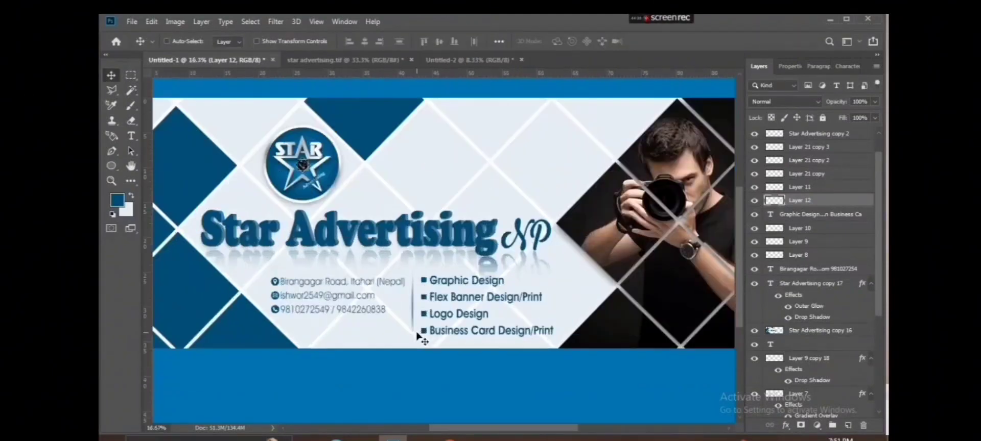
Select the contact details, divider and service list together and scale them down slightly below the title
{"action": "scroll", "coordinate": [417, 334], "scroll_direction": "down", "scroll_amount": 1}
{"action": "right_click", "coordinate": [463, 318]}
{"action": "left_click", "coordinate": [488, 340]}
{"action": "left_click_drag", "start_coordinate": [498, 390], "coordinate": [281, 297]}
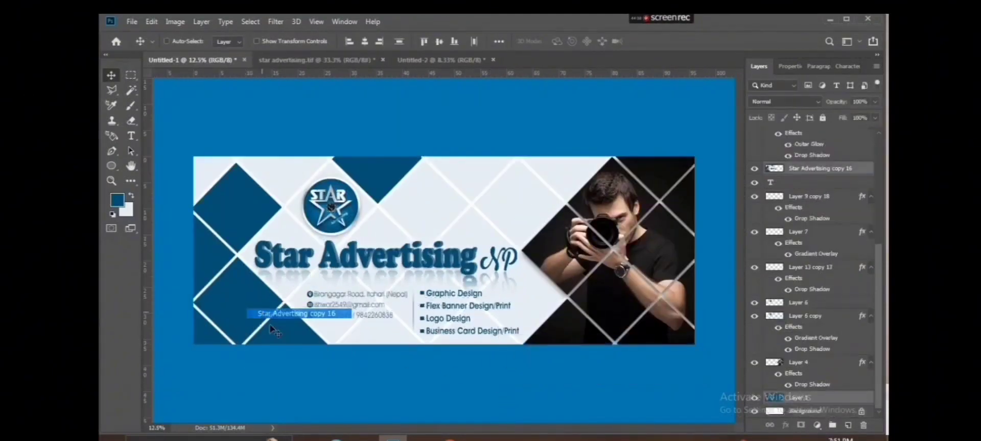
{"action": "left_click", "coordinate": [387, 341], "text": "ctrl+shift"}
{"action": "left_click_drag", "start_coordinate": [367, 334], "coordinate": [385, 332]}
{"action": "key", "text": "ctrl+z"}
{"action": "key", "text": "ctrl+t"}
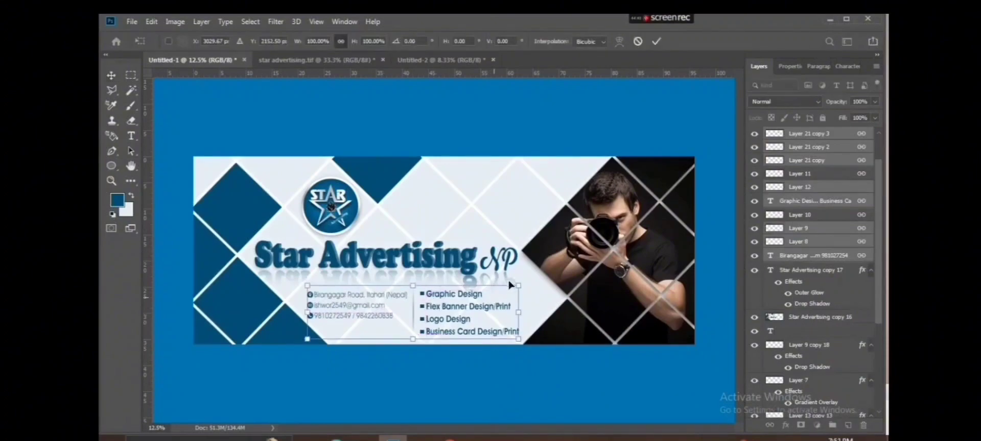
{"action": "left_click_drag", "start_coordinate": [519, 286], "coordinate": [515, 282]}
{"action": "key", "text": "Return"}
{"action": "scroll", "coordinate": [404, 276], "scroll_direction": "down", "scroll_amount": 1}
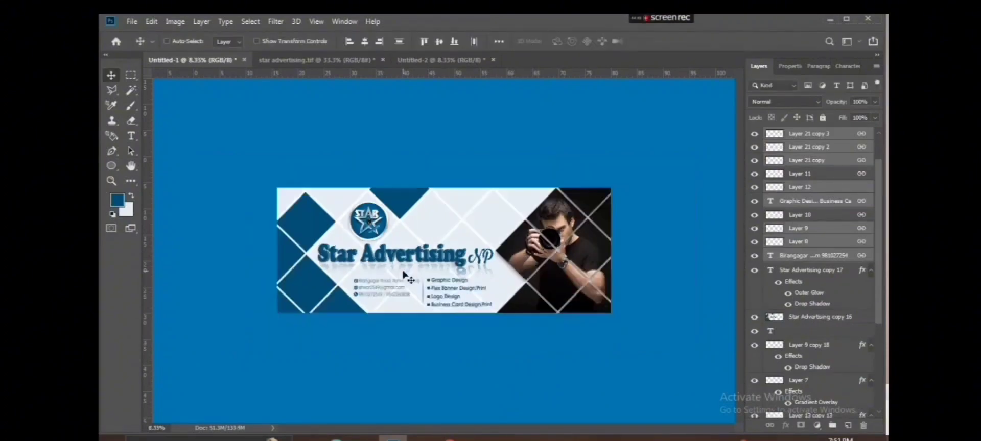
Select the NP lettering beside the title and inspect its shape and placement up close
{"action": "scroll", "coordinate": [401, 275], "scroll_direction": "up", "scroll_amount": 2}
{"action": "scroll", "coordinate": [400, 275], "scroll_direction": "down", "scroll_amount": 1}
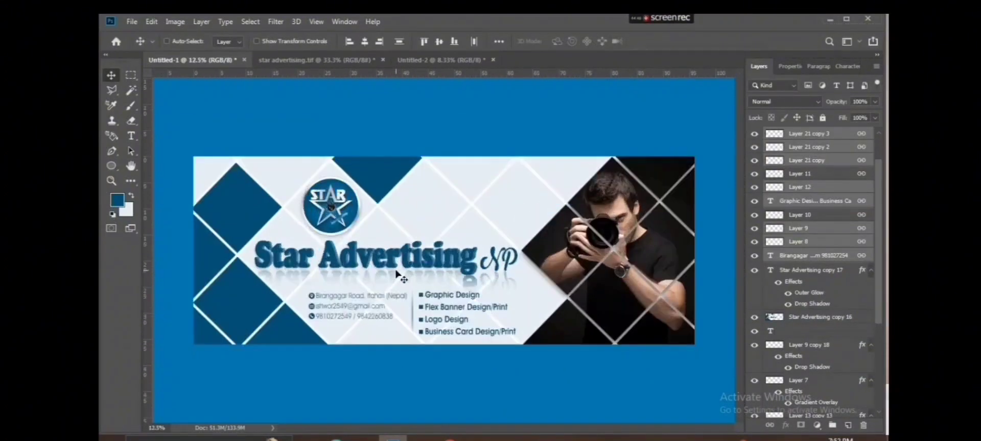
{"action": "scroll", "coordinate": [506, 259], "scroll_direction": "up", "scroll_amount": 3}
{"action": "left_click_drag", "start_coordinate": [506, 259], "coordinate": [455, 257]}
{"action": "right_click", "coordinate": [440, 267]}
{"action": "left_click", "coordinate": [457, 273]}
{"action": "scroll", "coordinate": [490, 271], "scroll_direction": "up", "scroll_amount": 3}
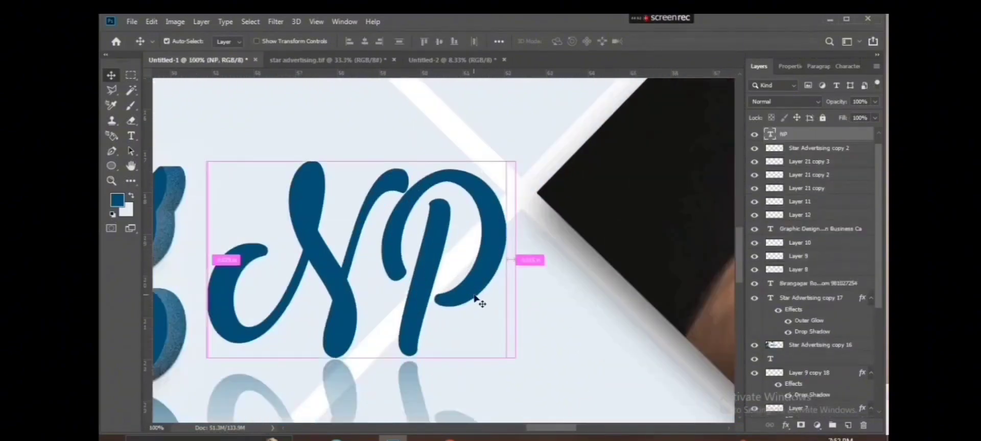
{"action": "scroll", "coordinate": [451, 258], "scroll_direction": "down", "scroll_amount": 5}
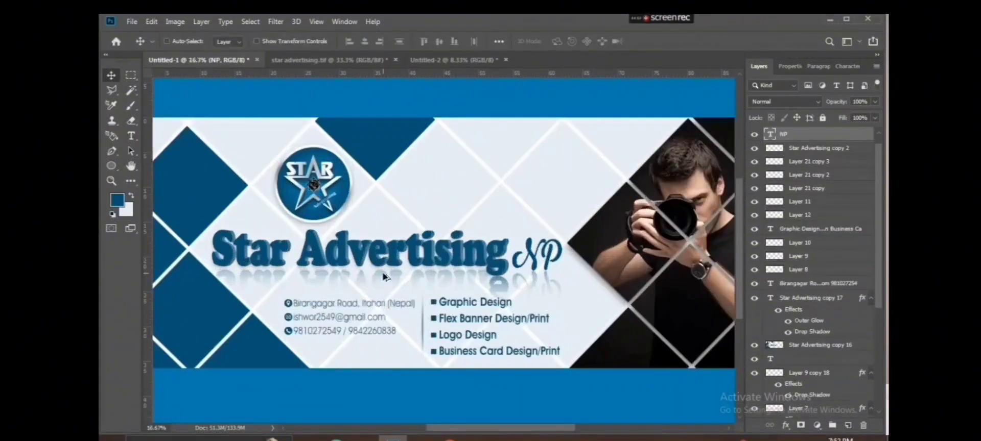
Open the printer image UG_641-768x368 from New folder (5) and set its resolution to 300 pixels/inch
{"action": "key", "text": "super+d"}
{"action": "double_click", "coordinate": [556, 160]}
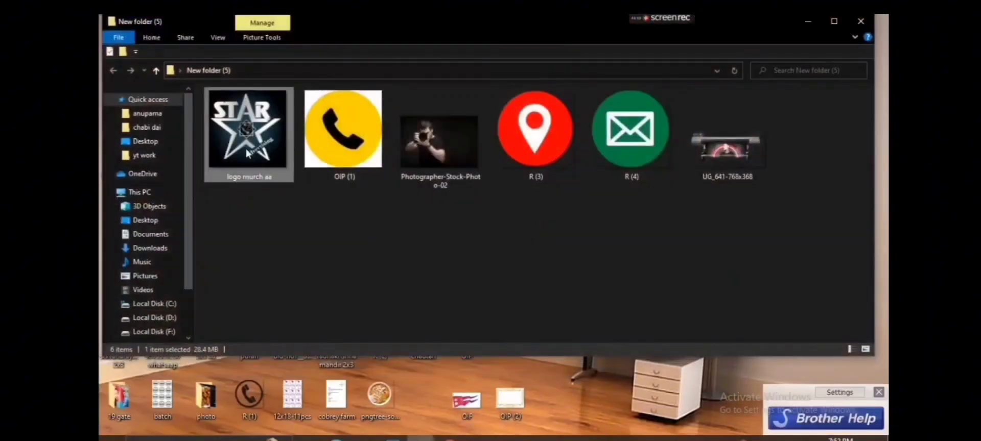
{"action": "left_click_drag", "start_coordinate": [731, 154], "coordinate": [339, 171]}
{"action": "key", "text": "ctrl+alt+i"}
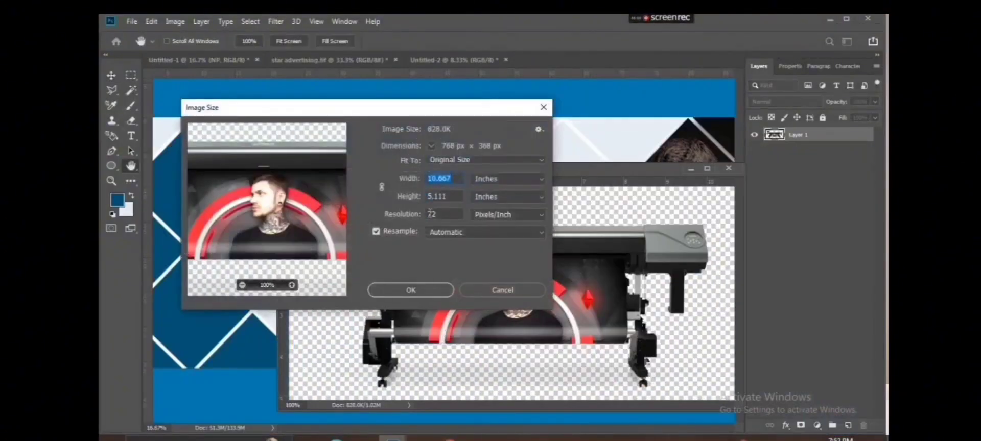
{"action": "type", "text": "300"}
{"action": "key", "text": "Return"}
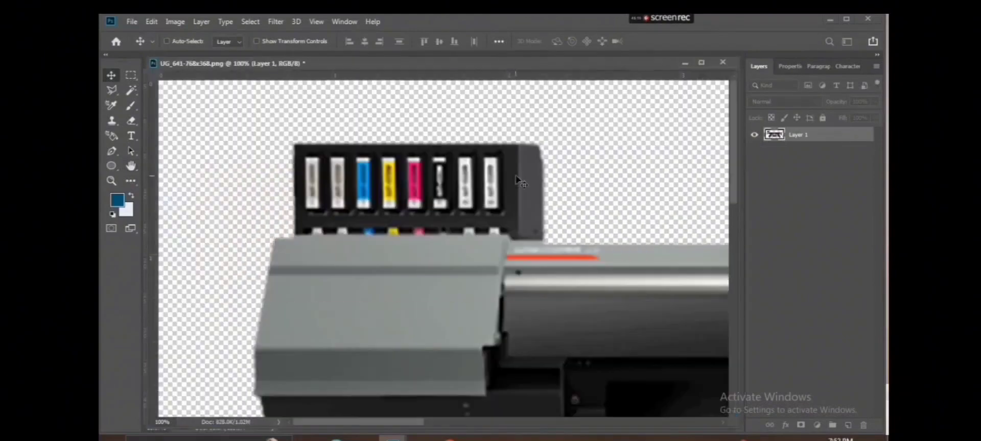
Copy the large-format printer into the Untitled-1 banner and close the printer image
{"action": "left_click_drag", "start_coordinate": [508, 62], "coordinate": [454, 294]}
{"action": "left_click_drag", "start_coordinate": [355, 396], "coordinate": [473, 196]}
{"action": "left_click", "coordinate": [488, 351]}
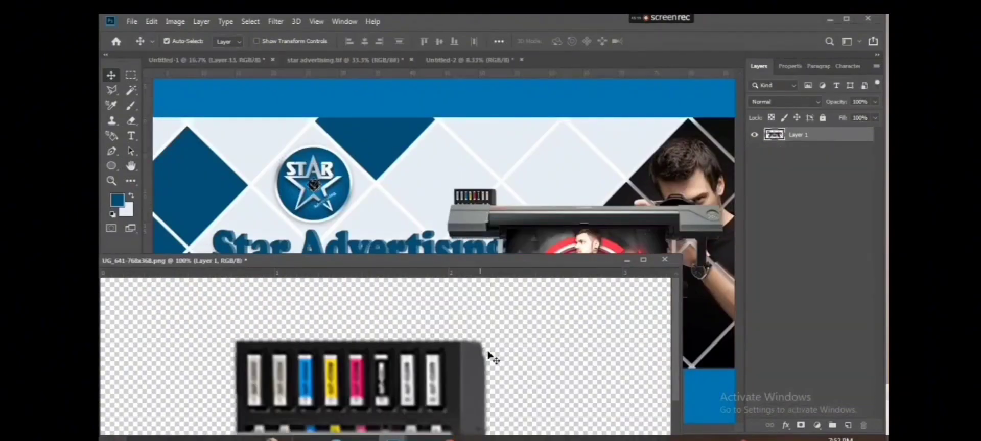
{"action": "key", "text": "ctrl+w"}
{"action": "left_click", "coordinate": [486, 182]}
Scale the printer down to about 56% and place it above the title, between the logo and the photographer
{"action": "left_click_drag", "start_coordinate": [582, 238], "coordinate": [488, 186]}
{"action": "key", "text": "ctrl+t"}
{"action": "left_click_drag", "start_coordinate": [639, 274], "coordinate": [574, 241]}
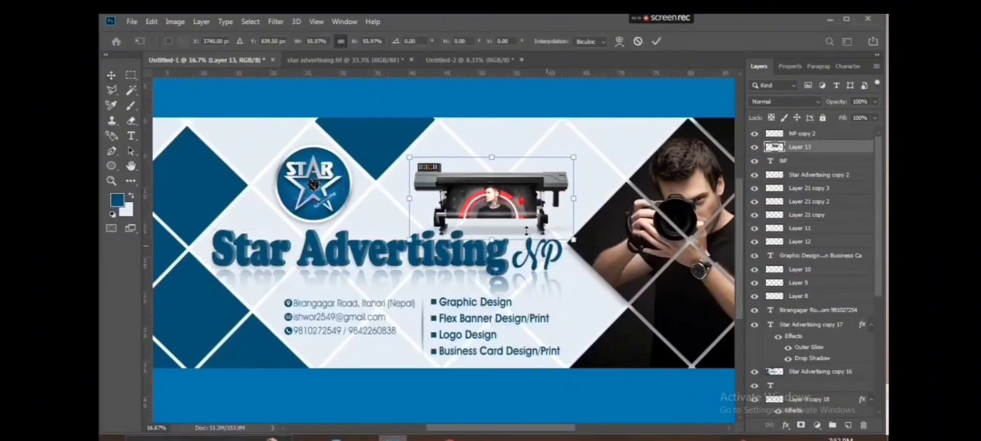
{"action": "left_click_drag", "start_coordinate": [526, 223], "coordinate": [538, 206]}
{"action": "key", "text": "Return"}
{"action": "scroll", "coordinate": [538, 205], "scroll_direction": "down", "scroll_amount": 3}
Nudge the printer sideways and enlarge it slightly above the title
{"action": "key", "text": "ctrl+t"}
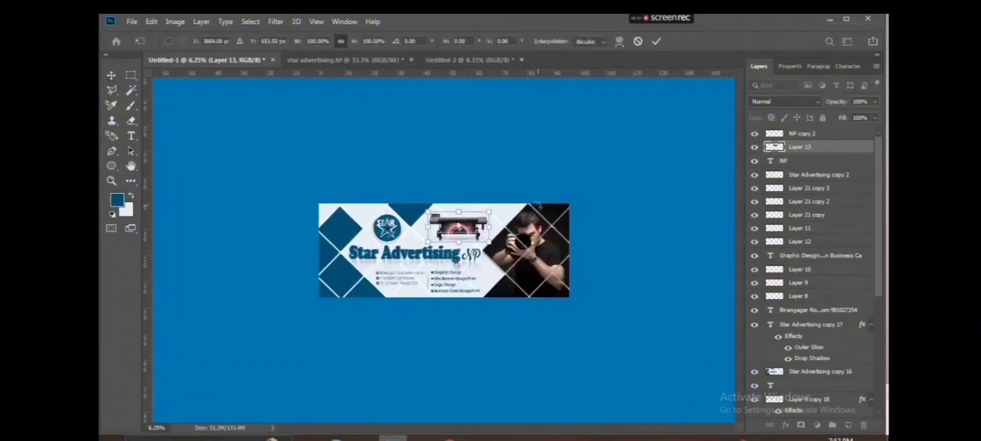
{"action": "key", "text": "Return"}
{"action": "scroll", "coordinate": [536, 203], "scroll_direction": "up", "scroll_amount": 2}
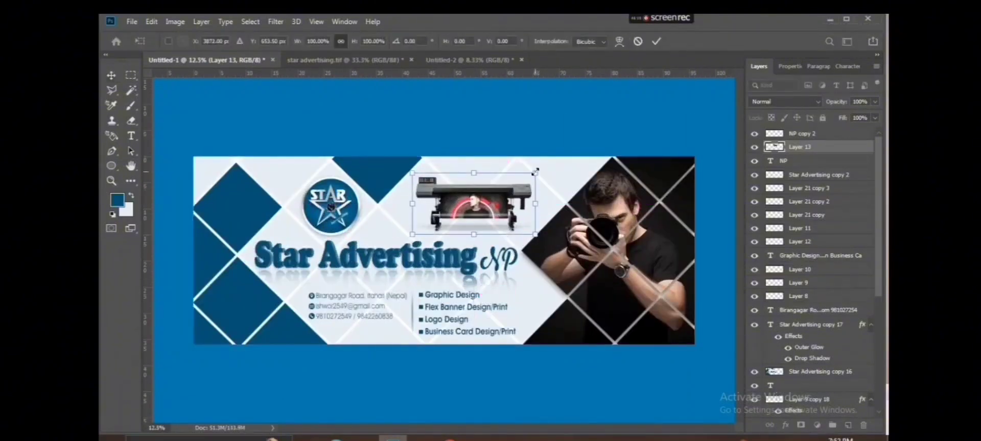
{"action": "left_click_drag", "start_coordinate": [535, 172], "coordinate": [540, 170]}
{"action": "key", "text": "Return"}
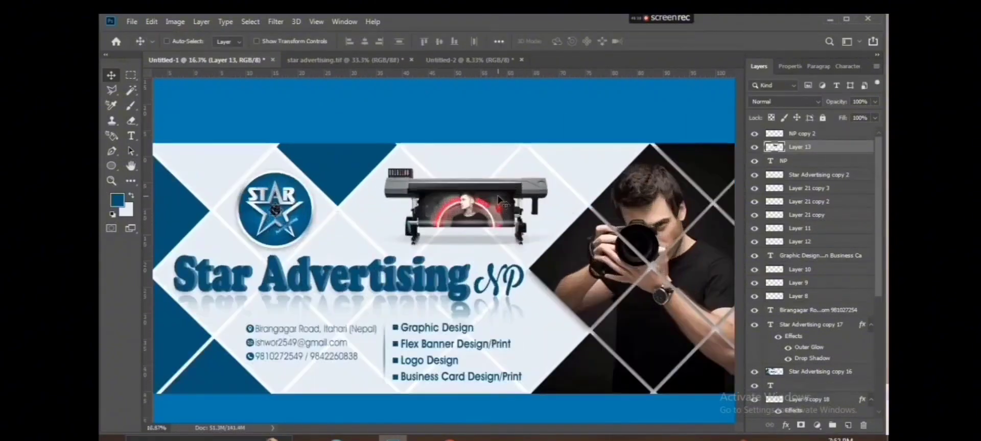
Take a screenshot of the whole banner, paste it as a new layer and enlarge it to about 155%
{"action": "scroll", "coordinate": [498, 199], "scroll_direction": "up", "scroll_amount": 2}
{"action": "scroll", "coordinate": [500, 210], "scroll_direction": "down", "scroll_amount": 2}
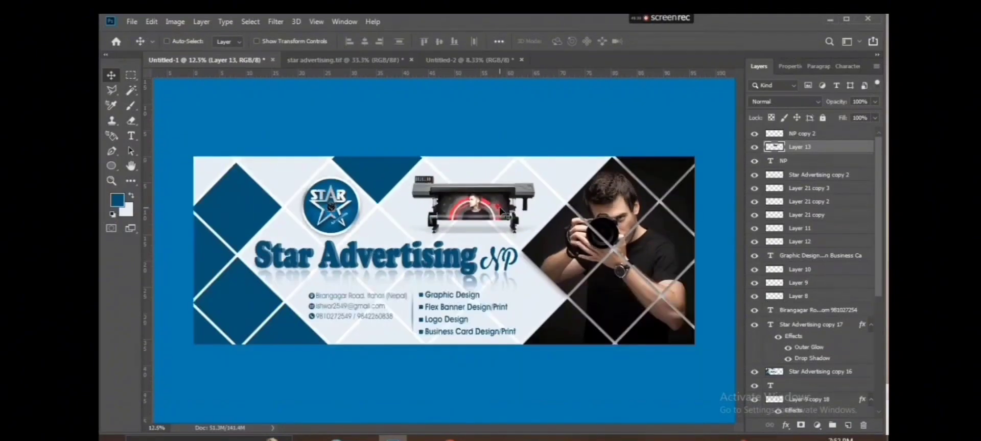
{"action": "scroll", "coordinate": [511, 194], "scroll_direction": "up", "scroll_amount": 3}
{"action": "scroll", "coordinate": [550, 157], "scroll_direction": "down", "scroll_amount": 3}
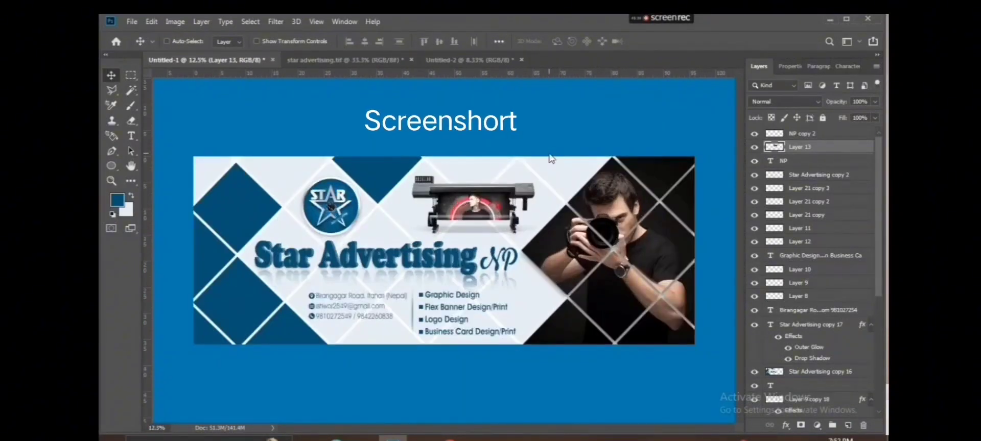
{"action": "key", "text": "ctrl+v"}
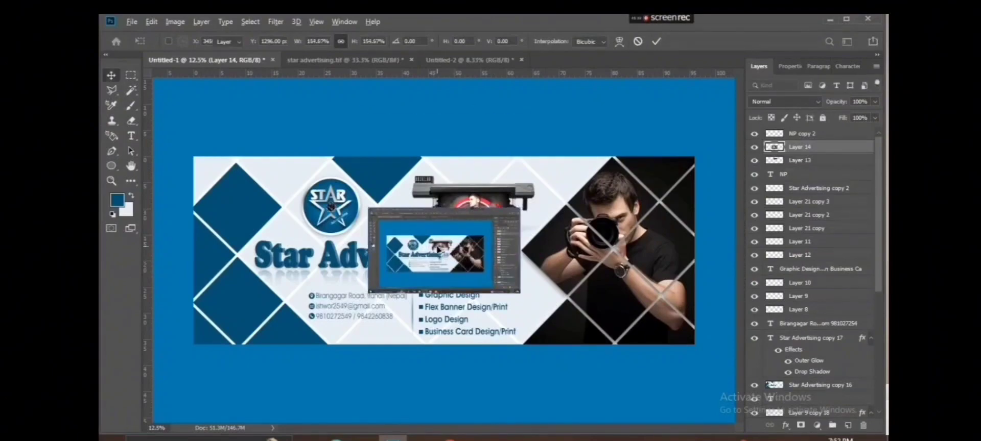
Draw a rectangular selection around the banner inside the pasted screenshot and fit its edges to the banner's borders
{"action": "scroll", "coordinate": [433, 263], "scroll_direction": "up", "scroll_amount": 3}
{"action": "scroll", "coordinate": [436, 258], "scroll_direction": "up", "scroll_amount": 5}
{"action": "scroll", "coordinate": [436, 260], "scroll_direction": "down", "scroll_amount": 5}
{"action": "scroll", "coordinate": [444, 327], "scroll_direction": "left", "scroll_amount": 1}
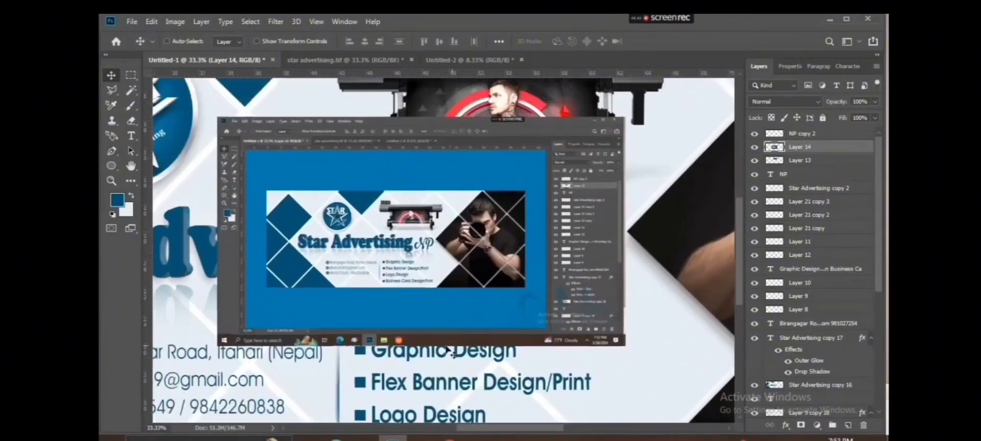
{"action": "key", "text": "m"}
{"action": "scroll", "coordinate": [331, 232], "scroll_direction": "up", "scroll_amount": 1}
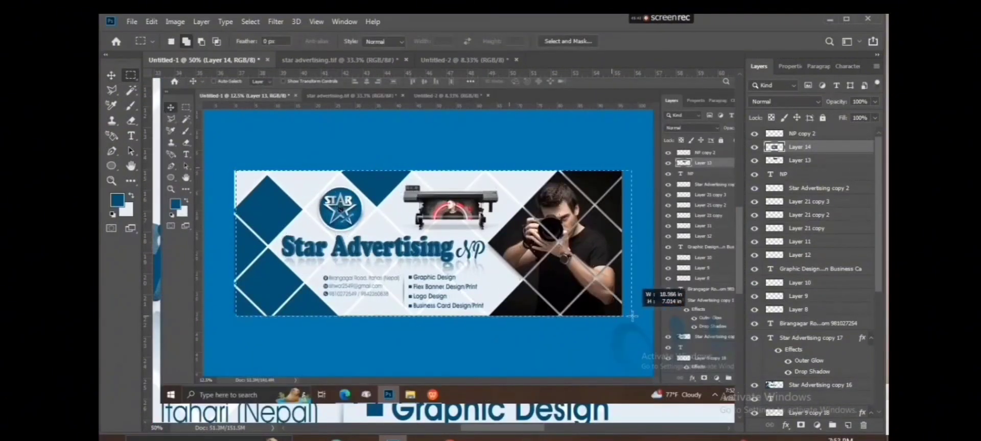
{"action": "left_click_drag", "start_coordinate": [622, 316], "coordinate": [622, 316]}
{"action": "scroll", "coordinate": [231, 203], "scroll_direction": "up", "scroll_amount": 4}
{"action": "right_click", "coordinate": [341, 273]}
{"action": "left_click", "coordinate": [403, 188]}
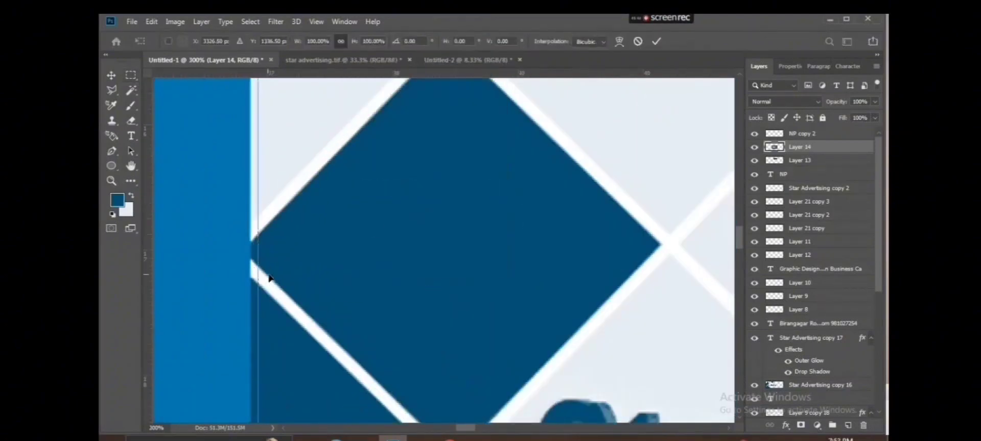
{"action": "scroll", "coordinate": [356, 248], "scroll_direction": "down", "scroll_amount": 6}
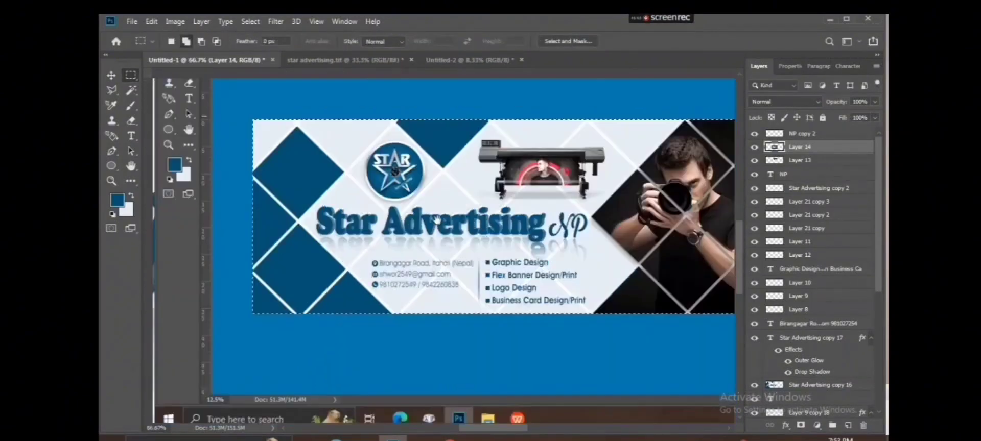
Cut out the selected banner, remove the rest of the screenshot and paste the banner back
{"action": "key", "text": "ctrl+x"}
{"action": "key", "text": "Delete"}
{"action": "key", "text": "ctrl+v"}
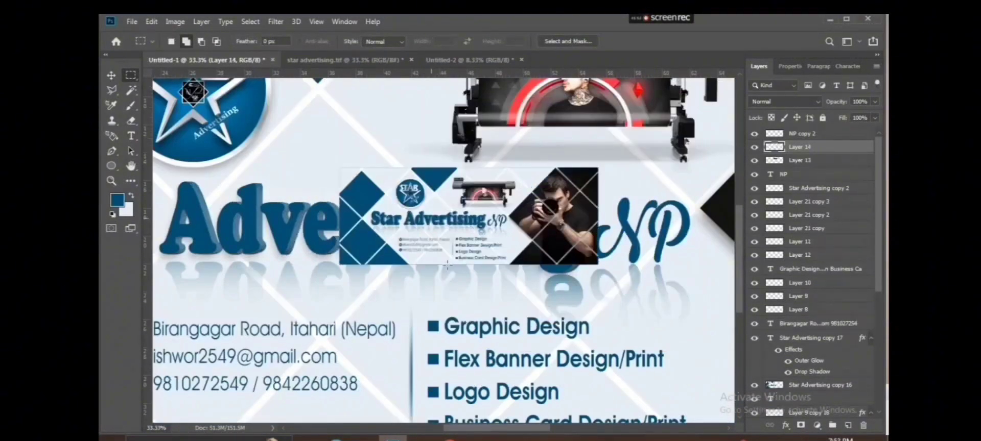
Move the small banner copy onto the printer and scale it down to fit the printed sheet
{"action": "key", "text": "v"}
{"action": "left_click_drag", "start_coordinate": [438, 221], "coordinate": [530, 202]}
{"action": "key", "text": "ctrl+t"}
{"action": "left_click_drag", "start_coordinate": [647, 242], "coordinate": [571, 229]}
{"action": "key", "text": "Return"}
{"action": "scroll", "coordinate": [565, 210], "scroll_direction": "up", "scroll_amount": 2}
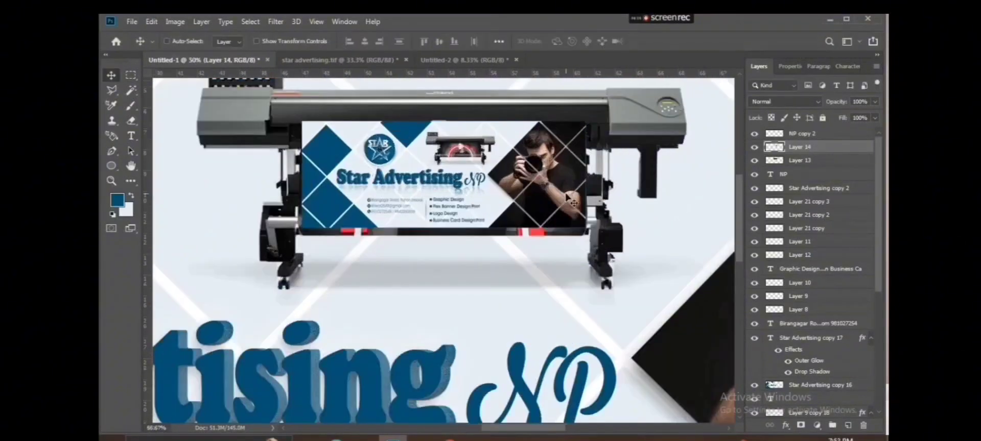
Stretch the small banner to about 107% of its height so it covers the printer's sheet
{"action": "key", "text": "ctrl+t"}
{"action": "scroll", "coordinate": [561, 215], "scroll_direction": "up", "scroll_amount": 2}
{"action": "left_click_drag", "start_coordinate": [672, 269], "coordinate": [675, 270]}
{"action": "left_click_drag", "start_coordinate": [611, 270], "coordinate": [558, 344]}
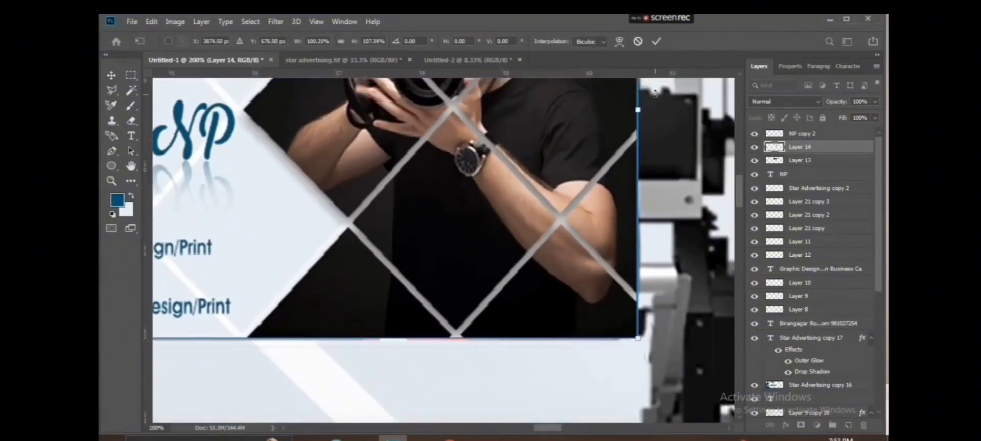
{"action": "left_click", "coordinate": [619, 43]}
{"action": "left_click_drag", "start_coordinate": [614, 267], "coordinate": [556, 232]}
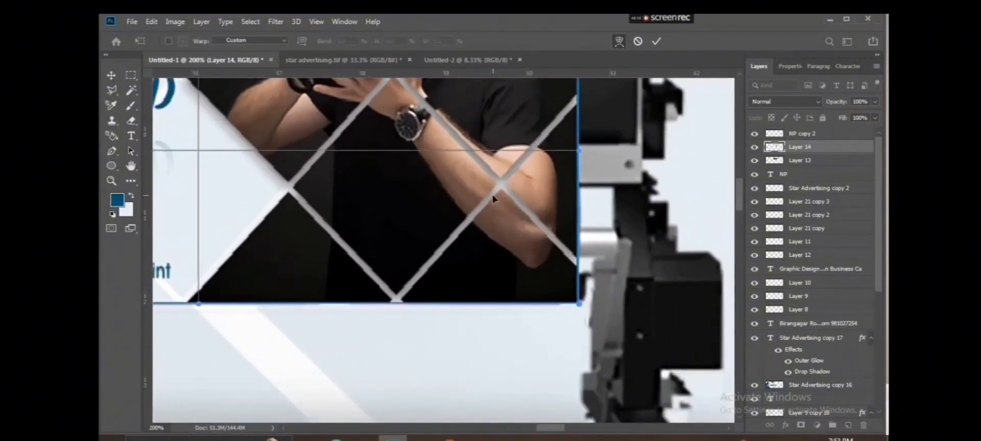
{"action": "left_click", "coordinate": [657, 41]}
Lower the small banner's opacity to 50% and warp its lower-right corner to follow the curved edge of the printed sheet
{"action": "key", "text": "5"}
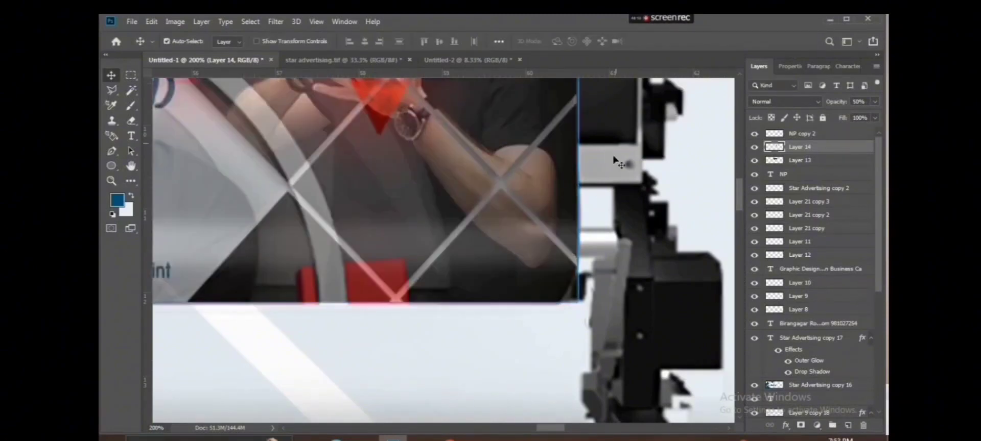
{"action": "left_click_drag", "start_coordinate": [544, 194], "coordinate": [557, 193]}
{"action": "scroll", "coordinate": [558, 193], "scroll_direction": "down", "scroll_amount": 1}
{"action": "scroll", "coordinate": [559, 218], "scroll_direction": "up", "scroll_amount": 1}
{"action": "mouse_move", "coordinate": [561, 241]}
{"action": "left_mouse_down"}
{"action": "mouse_move", "coordinate": [559, 219]}
{"action": "mouse_move", "coordinate": [569, 233]}
{"action": "left_mouse_up"}
{"action": "left_click_drag", "start_coordinate": [598, 109], "coordinate": [555, 219]}
{"action": "left_click_drag", "start_coordinate": [544, 192], "coordinate": [570, 213]}
{"action": "left_click_drag", "start_coordinate": [548, 173], "coordinate": [528, 289]}
{"action": "left_click_drag", "start_coordinate": [520, 148], "coordinate": [486, 151]}
{"action": "scroll", "coordinate": [486, 152], "scroll_direction": "down", "scroll_amount": 1}
{"action": "left_click_drag", "start_coordinate": [499, 182], "coordinate": [506, 256]}
{"action": "scroll", "coordinate": [609, 322], "scroll_direction": "up", "scroll_amount": 3}
{"action": "left_click_drag", "start_coordinate": [565, 148], "coordinate": [566, 160]}
{"action": "left_click_drag", "start_coordinate": [474, 402], "coordinate": [476, 402]}
{"action": "scroll", "coordinate": [450, 291], "scroll_direction": "down", "scroll_amount": 1}
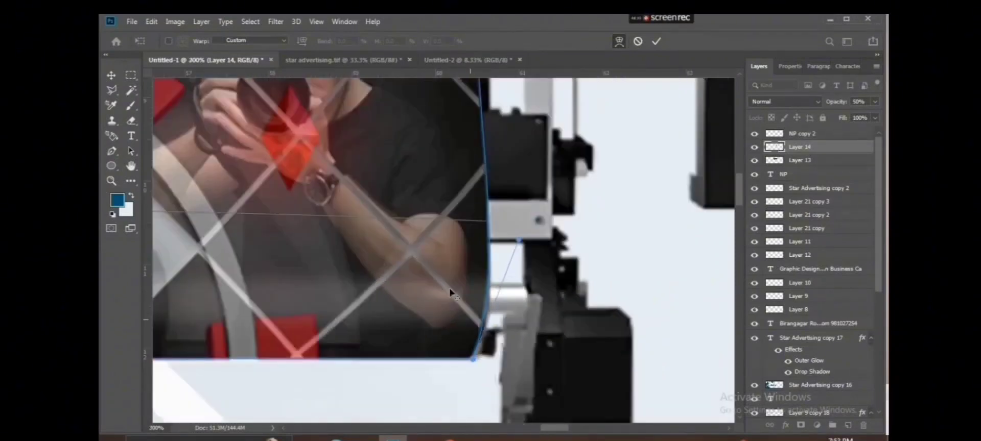
Warp the small banner's left side to follow the curved edge of the printed sheet and apply the warp
{"action": "left_click_drag", "start_coordinate": [451, 291], "coordinate": [587, 358]}
{"action": "left_click_drag", "start_coordinate": [399, 317], "coordinate": [352, 324]}
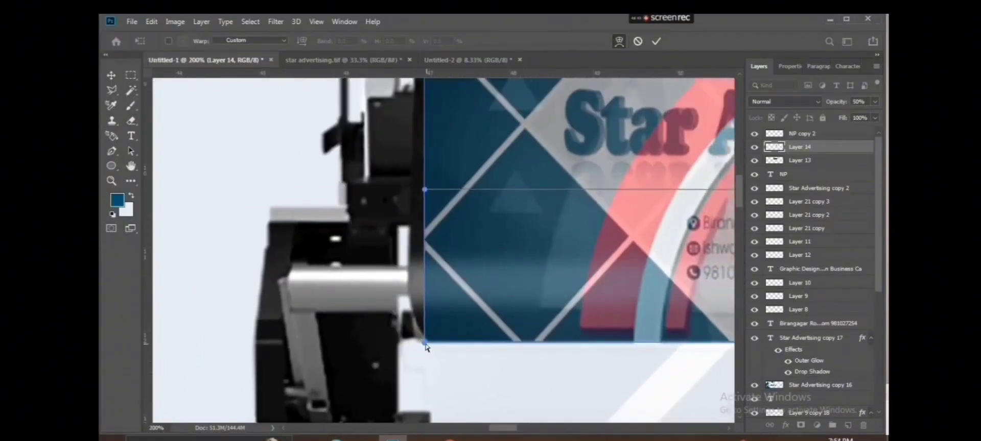
{"action": "left_click_drag", "start_coordinate": [424, 191], "coordinate": [377, 211]}
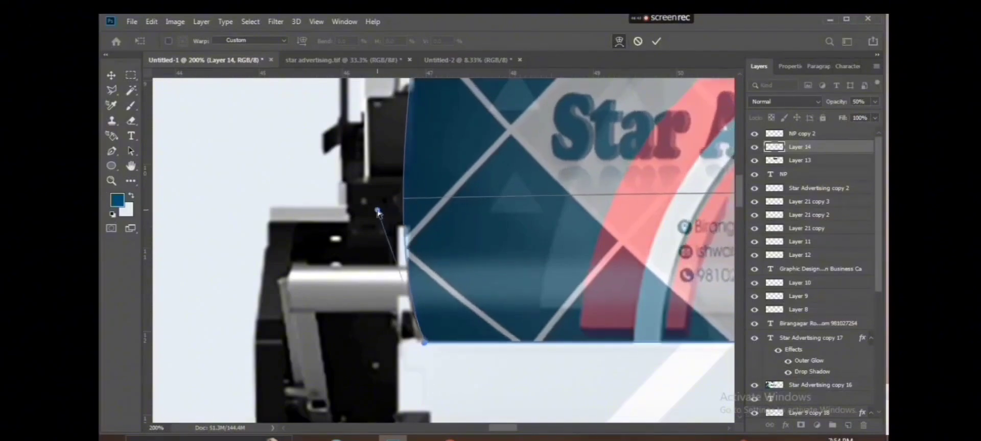
{"action": "left_click_drag", "start_coordinate": [414, 149], "coordinate": [396, 345]}
{"action": "left_click_drag", "start_coordinate": [407, 236], "coordinate": [415, 213]}
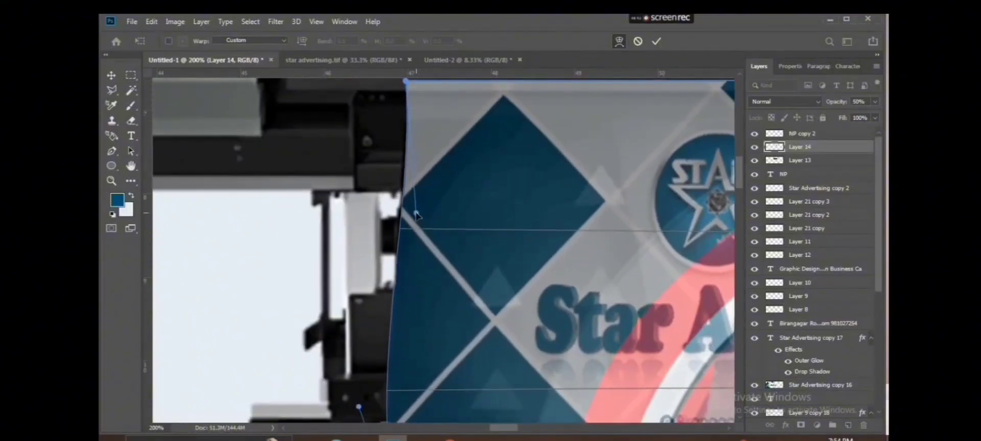
{"action": "left_click_drag", "start_coordinate": [418, 145], "coordinate": [394, 269]}
{"action": "scroll", "coordinate": [529, 237], "scroll_direction": "down", "scroll_amount": 4}
{"action": "scroll", "coordinate": [590, 213], "scroll_direction": "up", "scroll_amount": 4}
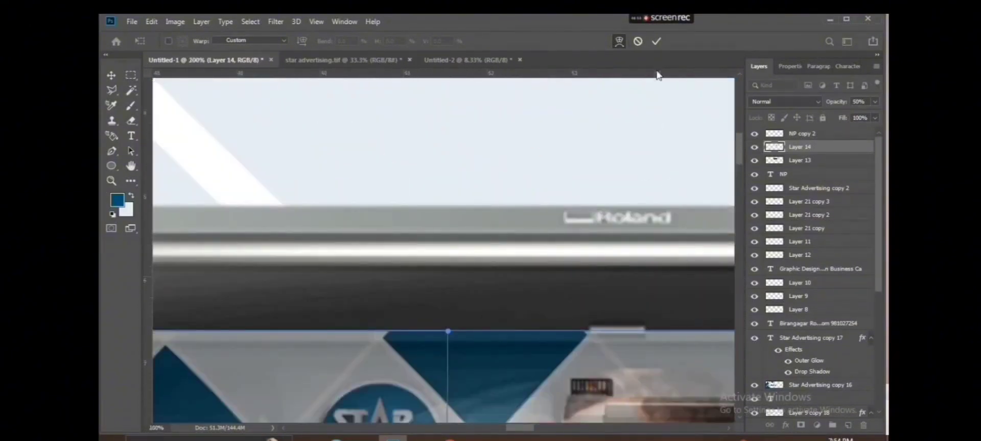
{"action": "left_click", "coordinate": [656, 41]}
Lower the small banner's top edge to about 92% of its height and restore its opacity to 100%
{"action": "left_click_drag", "start_coordinate": [578, 410], "coordinate": [532, 277]}
{"action": "key", "text": "ctrl+t"}
{"action": "left_click_drag", "start_coordinate": [557, 198], "coordinate": [558, 230]}
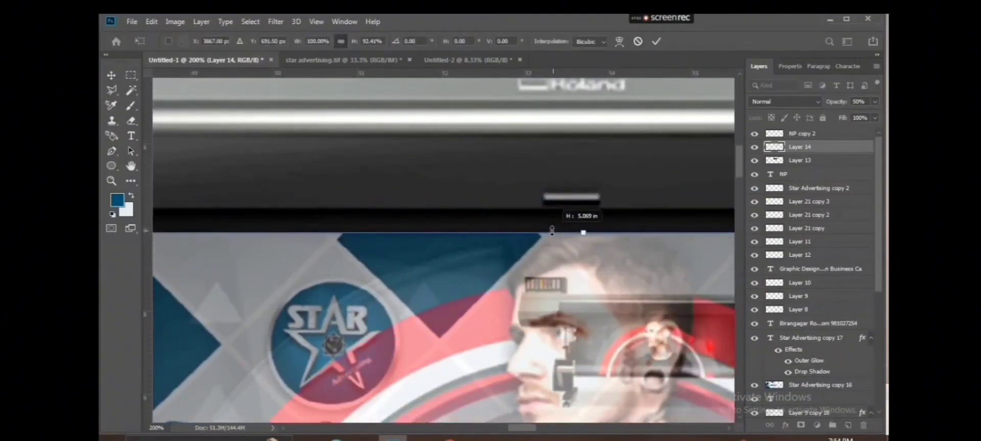
{"action": "key", "text": "Return"}
{"action": "scroll", "coordinate": [559, 250], "scroll_direction": "down", "scroll_amount": 3}
{"action": "scroll", "coordinate": [578, 253], "scroll_direction": "down", "scroll_amount": 2}
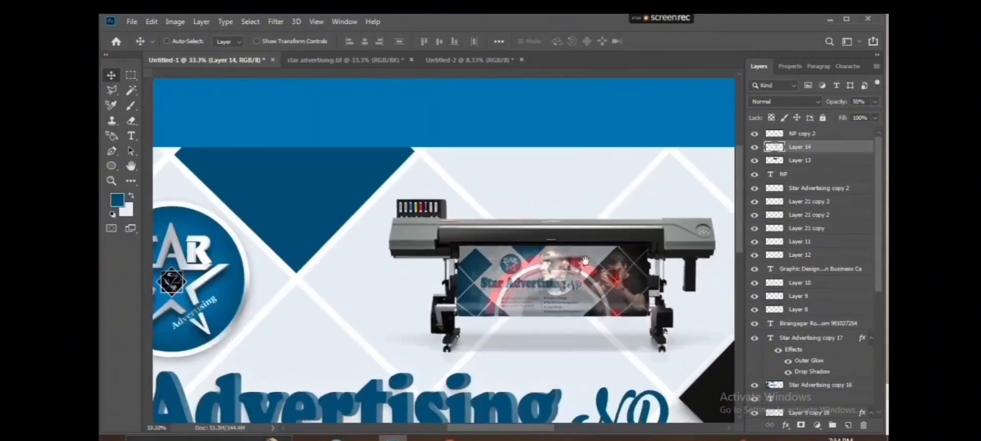
{"action": "key", "text": "0"}
{"action": "scroll", "coordinate": [634, 261], "scroll_direction": "up", "scroll_amount": 1}
{"action": "left_click_drag", "start_coordinate": [633, 260], "coordinate": [598, 267]}
Add a drop shadow to the small banner on the printer
{"action": "right_click", "coordinate": [832, 149]}
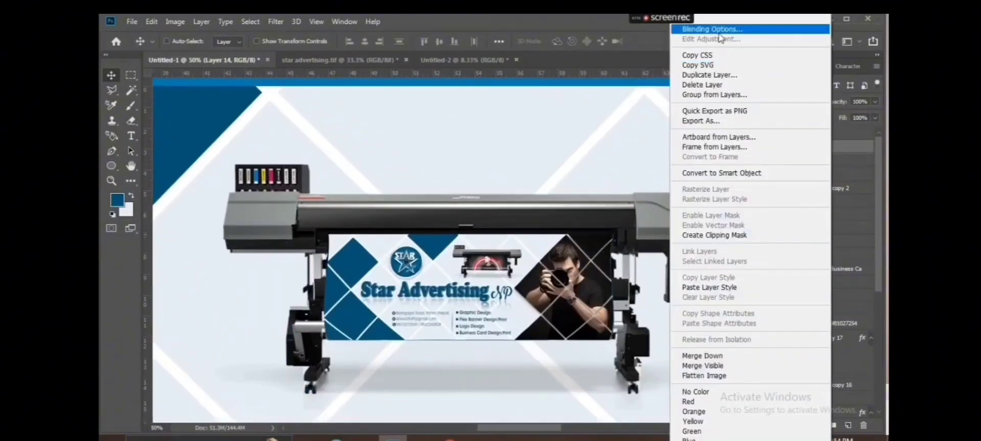
{"action": "left_click", "coordinate": [715, 25]}
{"action": "left_click", "coordinate": [330, 236], "text": "ctrl"}
{"action": "key", "text": "ctrl+plus"}
{"action": "key", "text": "ctrl+plus"}
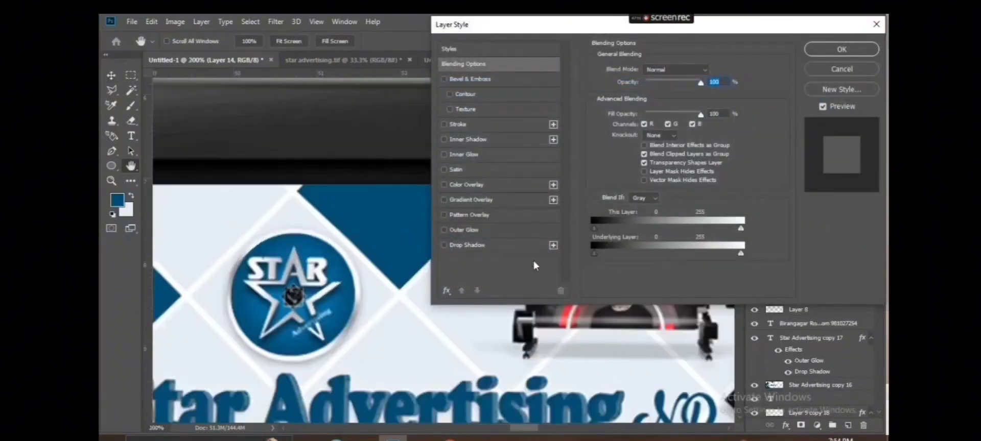
{"action": "left_click", "coordinate": [510, 246]}
{"action": "key", "text": "Return"}
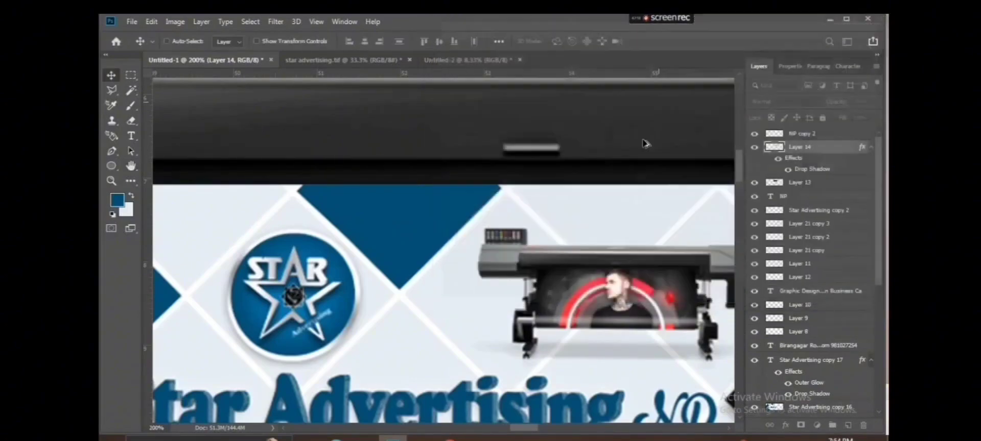
Stretch the small banner's lower edge slightly downward so it fully covers the printed sheet
{"action": "scroll", "coordinate": [645, 144], "scroll_direction": "down", "scroll_amount": 2}
{"action": "scroll", "coordinate": [536, 309], "scroll_direction": "up", "scroll_amount": 3}
{"action": "left_click_drag", "start_coordinate": [547, 370], "coordinate": [549, 370]}
{"action": "key", "text": "Return"}
{"action": "scroll", "coordinate": [530, 302], "scroll_direction": "down", "scroll_amount": 2}
{"action": "scroll", "coordinate": [530, 306], "scroll_direction": "down", "scroll_amount": 2}
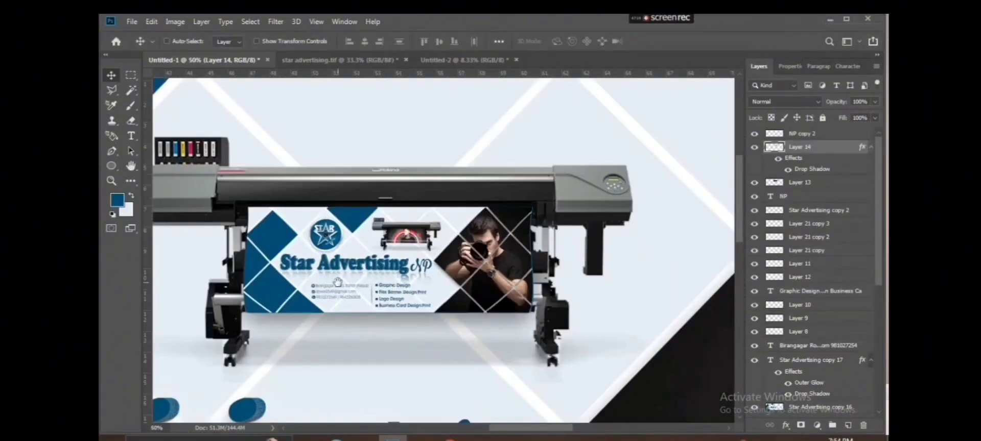
{"action": "scroll", "coordinate": [511, 309], "scroll_direction": "up", "scroll_amount": 6}
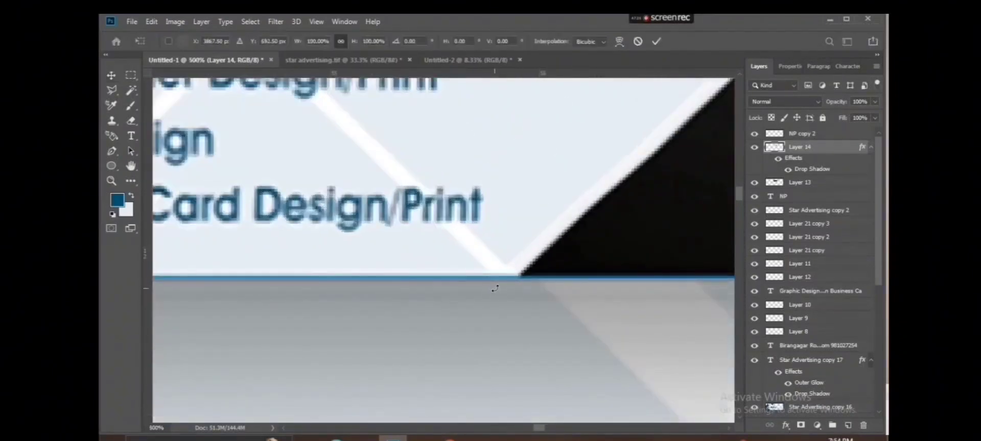
{"action": "left_click_drag", "start_coordinate": [495, 286], "coordinate": [495, 289]}
{"action": "key", "text": "Return"}
Tighten the small banner's drop shadow by raising its opacity and reducing its size and distance
{"action": "right_click", "coordinate": [826, 147]}
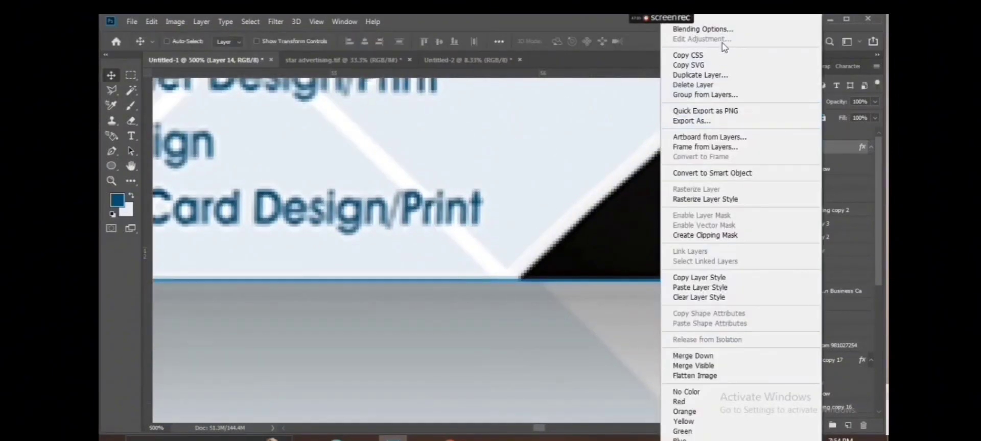
{"action": "left_click", "coordinate": [697, 29]}
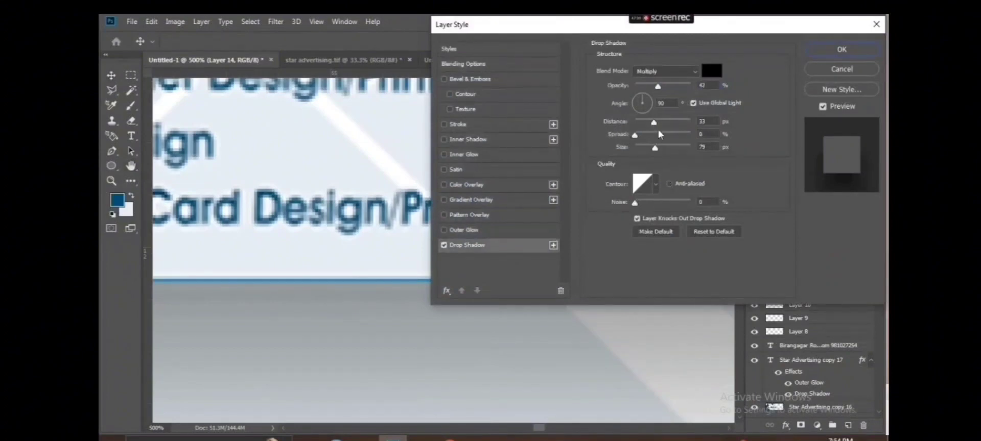
{"action": "mouse_move", "coordinate": [654, 123]}
{"action": "left_mouse_down"}
{"action": "mouse_move", "coordinate": [666, 125]}
{"action": "mouse_move", "coordinate": [650, 132]}
{"action": "mouse_move", "coordinate": [658, 127]}
{"action": "left_mouse_up"}
{"action": "left_click_drag", "start_coordinate": [659, 88], "coordinate": [666, 91]}
{"action": "left_click_drag", "start_coordinate": [655, 148], "coordinate": [639, 147]}
{"action": "left_click_drag", "start_coordinate": [659, 122], "coordinate": [637, 124]}
{"action": "key", "text": "Return"}
{"action": "scroll", "coordinate": [532, 263], "scroll_direction": "down", "scroll_amount": 7}
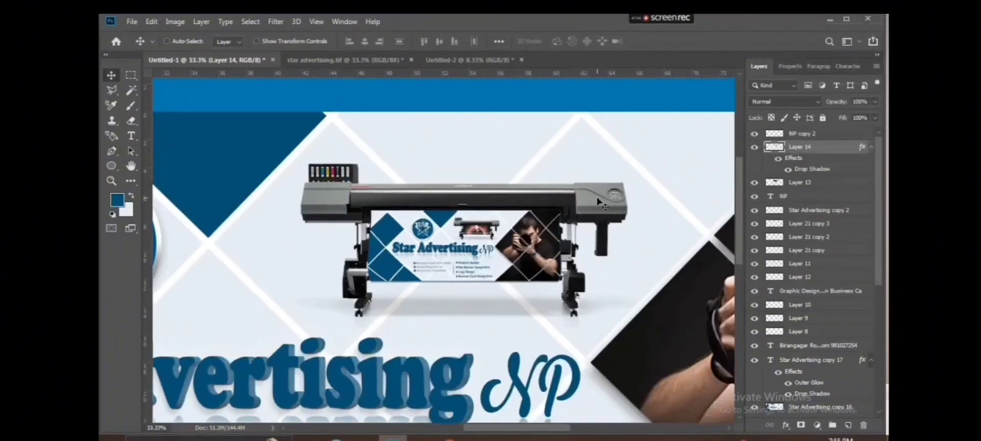
Select the printer and small banner layers together and enlarge them slightly
{"action": "key", "text": "ctrl+t"}
{"action": "scroll", "coordinate": [577, 240], "scroll_direction": "down", "scroll_amount": 3}
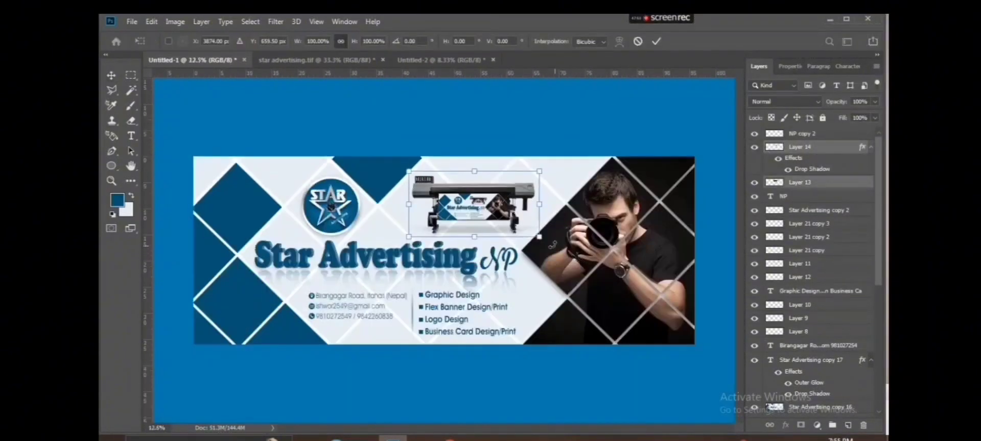
{"action": "left_click_drag", "start_coordinate": [540, 166], "coordinate": [548, 167]}
{"action": "key", "text": "Return"}
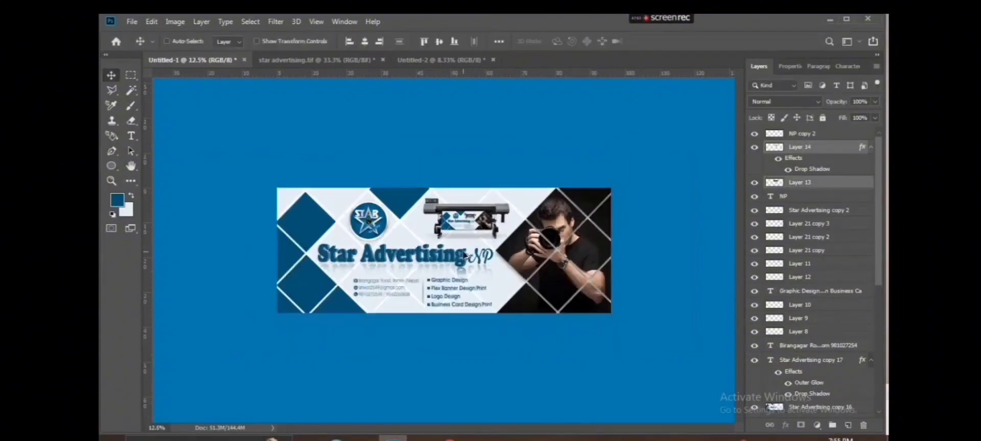
Select the NP text beside the title and scale it up slightly
{"action": "scroll", "coordinate": [542, 219], "scroll_direction": "up", "scroll_amount": 1}
{"action": "scroll", "coordinate": [543, 220], "scroll_direction": "up", "scroll_amount": 4}
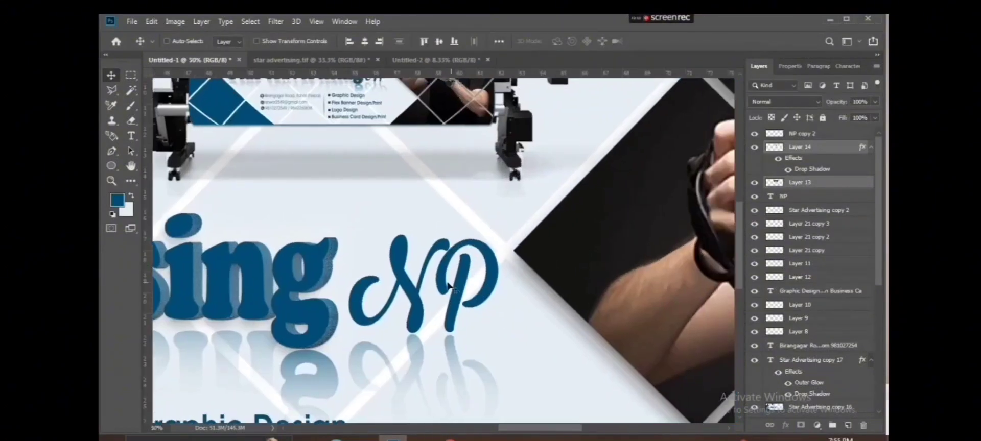
{"action": "right_click", "coordinate": [475, 282]}
{"action": "left_click", "coordinate": [487, 287]}
{"action": "key", "text": "ctrl+t"}
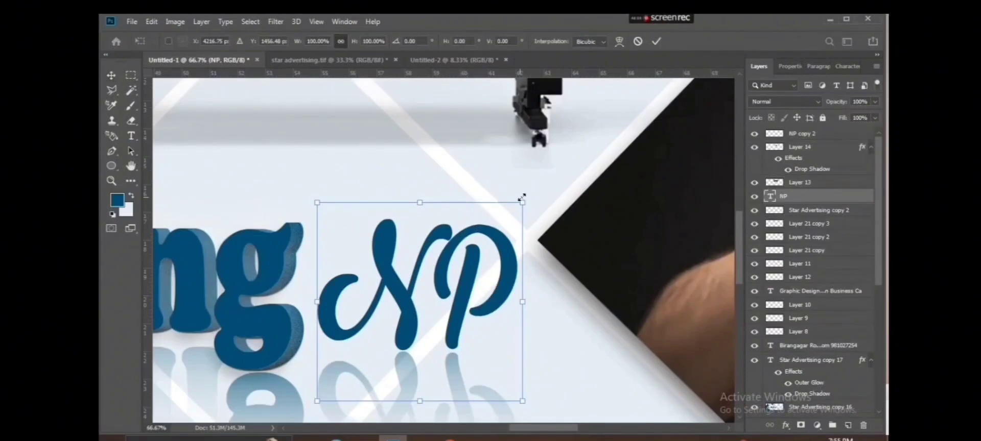
{"action": "left_click_drag", "start_coordinate": [522, 198], "coordinate": [524, 196]}
{"action": "key", "text": "Return"}
{"action": "left_click_drag", "start_coordinate": [449, 341], "coordinate": [411, 203]}
Add a drop shadow with 58% opacity and a 6 px size to the NP text
{"action": "right_click", "coordinate": [813, 195]}
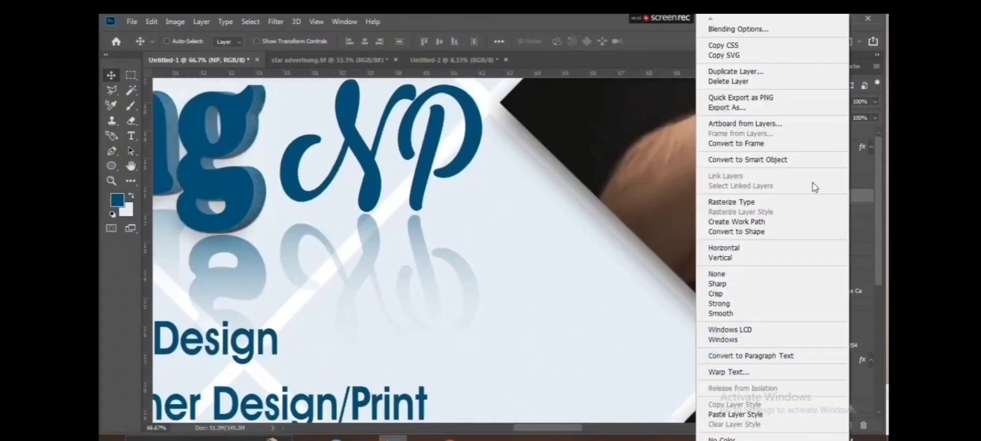
{"action": "left_click", "coordinate": [751, 25]}
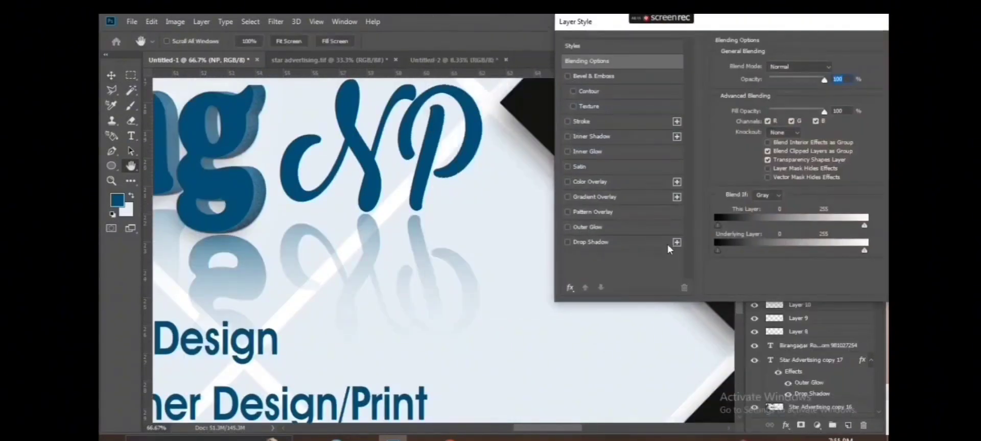
{"action": "left_click", "coordinate": [668, 245]}
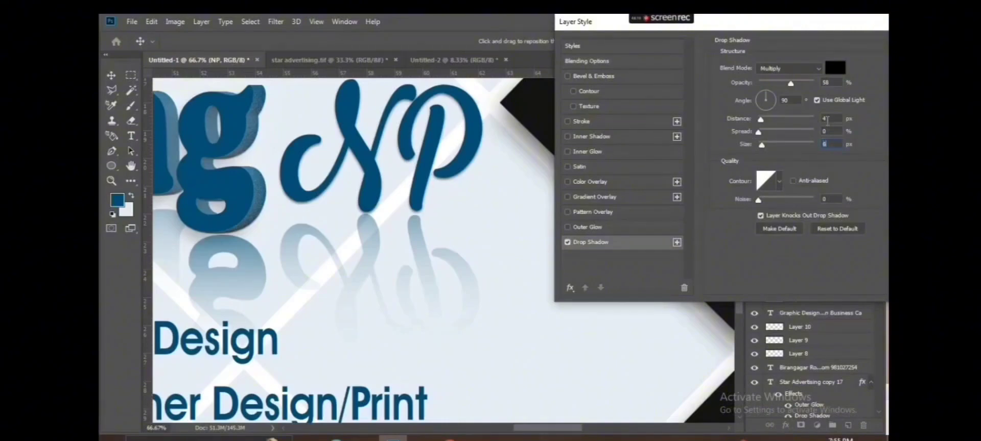
{"action": "key", "text": "Return"}
Duplicate the NP text repeatedly up to NP copy 32, nudging each copy left to build a 3D extrusion
{"action": "scroll", "coordinate": [367, 156], "scroll_direction": "up", "scroll_amount": 3}
{"action": "left_click_drag", "start_coordinate": [367, 156], "coordinate": [528, 146]}
{"action": "scroll", "coordinate": [528, 146], "scroll_direction": "down", "scroll_amount": 1}
{"action": "left_click_drag", "start_coordinate": [710, 97], "coordinate": [451, 224]}
{"action": "key", "text": "ctrl+alt+Left"}
{"action": "key", "text": "ctrl+alt+Left"}
{"action": "key", "text": "ctrl+alt+Left"}
{"action": "key", "text": "ctrl+alt+Left"}
{"action": "key", "text": "ctrl+alt+Left"}
{"action": "key", "text": "ctrl+alt+Left"}
{"action": "key", "text": "ctrl+alt+Left"}
{"action": "key", "text": "ctrl+alt+Left"}
{"action": "key", "text": "ctrl+alt+Left"}
{"action": "key", "text": "ctrl+alt+Left"}
{"action": "key", "text": "ctrl+alt+Left"}
{"action": "key", "text": "ctrl+alt+Left"}
{"action": "key", "text": "ctrl+alt+Left"}
{"action": "key", "text": "ctrl+alt+Left"}
{"action": "key", "text": "ctrl+alt+Left"}
{"action": "key", "text": "ctrl+alt+Left"}
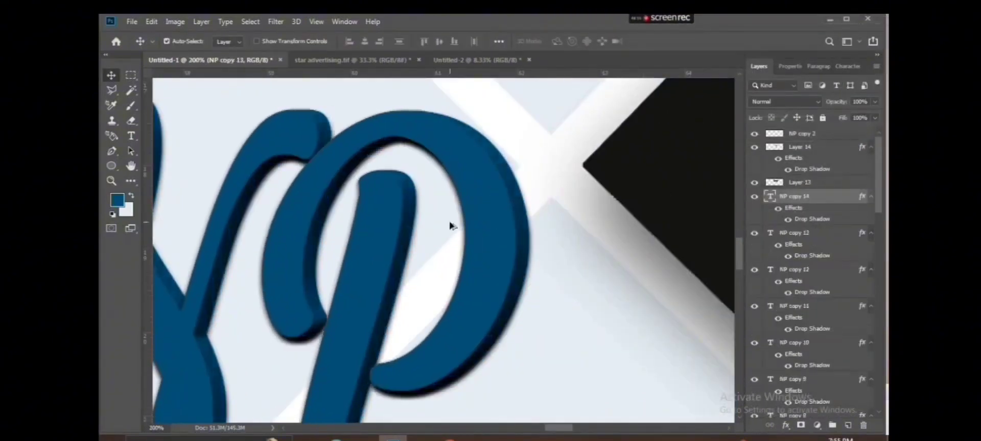
{"action": "key", "text": "ctrl+alt+Left"}
{"action": "key", "text": "ctrl+alt+Left"}
{"action": "key", "text": "ctrl+alt+Left"}
{"action": "key", "text": "ctrl+alt+Left"}
{"action": "key", "text": "ctrl+alt+Left"}
{"action": "key", "text": "ctrl+alt+Left"}
{"action": "key", "text": "ctrl+alt+Left"}
{"action": "key", "text": "ctrl+alt+Left"}
{"action": "key", "text": "ctrl+alt+Left"}
{"action": "key", "text": "ctrl+alt+Left"}
{"action": "key", "text": "ctrl+alt+Left"}
{"action": "scroll", "coordinate": [449, 222], "scroll_direction": "down", "scroll_amount": 4}
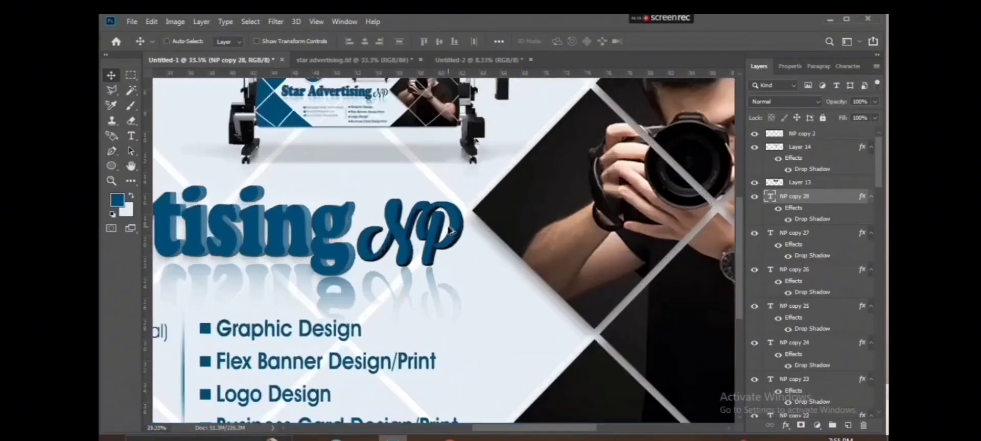
{"action": "scroll", "coordinate": [453, 251], "scroll_direction": "up", "scroll_amount": 5}
{"action": "key", "text": "ctrl+alt+Left"}
{"action": "key", "text": "ctrl+alt+Left"}
{"action": "key", "text": "ctrl+alt+Left"}
{"action": "key", "text": "ctrl+alt+Left"}
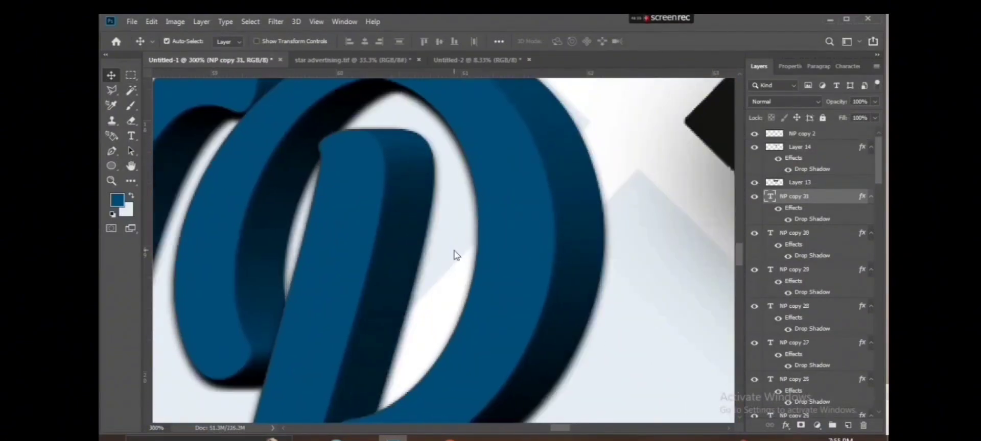
Select all the stacked NP copies and shift them horizontally so they sit just beside the Advertising title
{"action": "scroll", "coordinate": [389, 245], "scroll_direction": "down", "scroll_amount": 4}
{"action": "scroll", "coordinate": [389, 245], "scroll_direction": "down", "scroll_amount": 4}
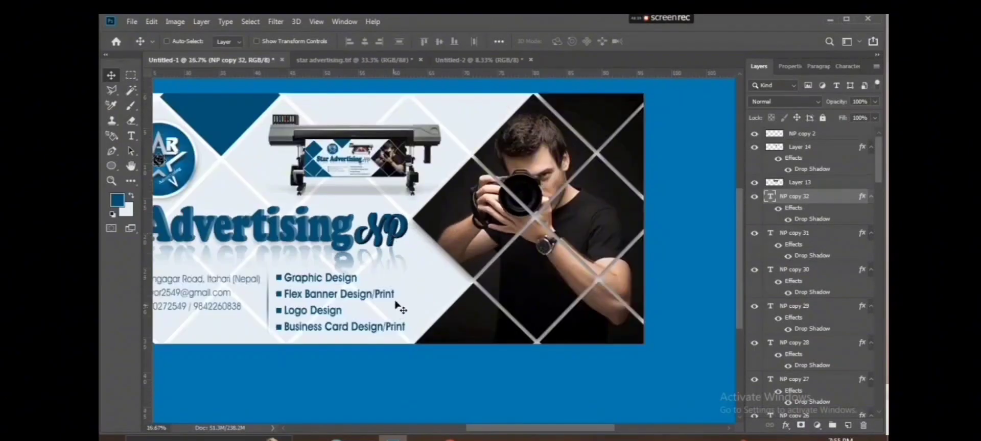
{"action": "right_click", "coordinate": [401, 291]}
{"action": "left_click", "coordinate": [444, 319]}
{"action": "left_click_drag", "start_coordinate": [374, 277], "coordinate": [365, 171]}
{"action": "scroll", "coordinate": [372, 280], "scroll_direction": "up", "scroll_amount": 1}
{"action": "right_click", "coordinate": [384, 298]}
{"action": "right_click", "coordinate": [433, 297]}
{"action": "left_click", "coordinate": [459, 305]}
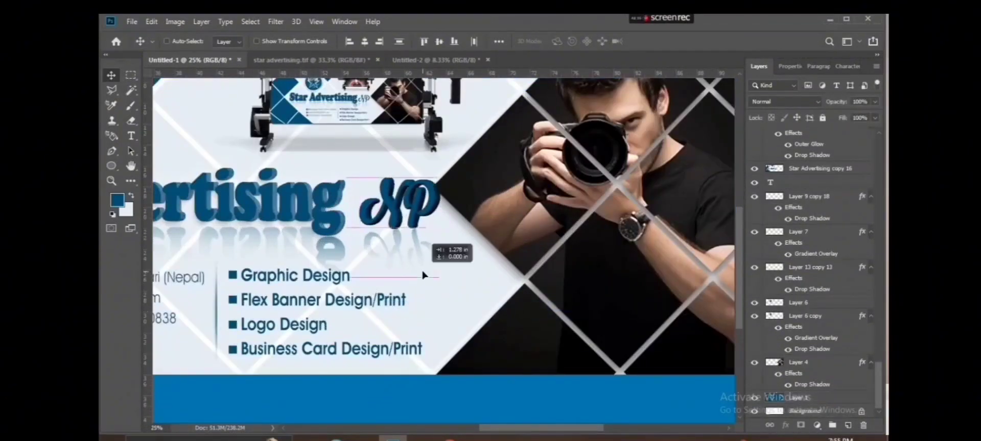
{"action": "scroll", "coordinate": [385, 240], "scroll_direction": "up", "scroll_amount": 3}
{"action": "left_click", "coordinate": [446, 239]}
{"action": "scroll", "coordinate": [448, 243], "scroll_direction": "down", "scroll_amount": 3}
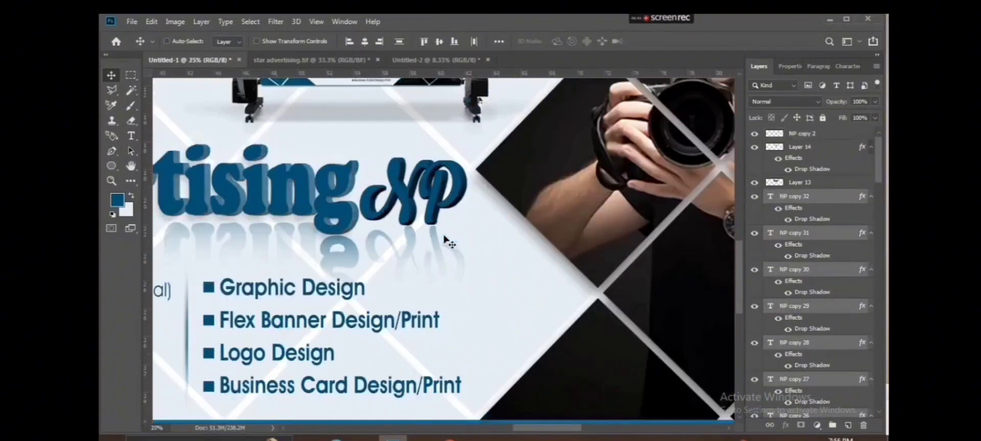
{"action": "key", "text": "Return"}
Review the finished banner in full-screen view, checking the title, printer and photographer
{"action": "scroll", "coordinate": [444, 221], "scroll_direction": "up", "scroll_amount": 3}
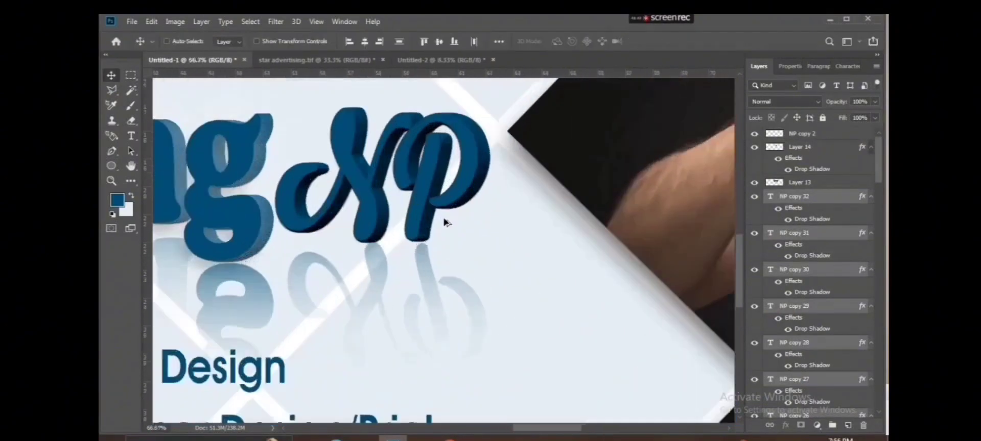
{"action": "scroll", "coordinate": [477, 252], "scroll_direction": "down", "scroll_amount": 3}
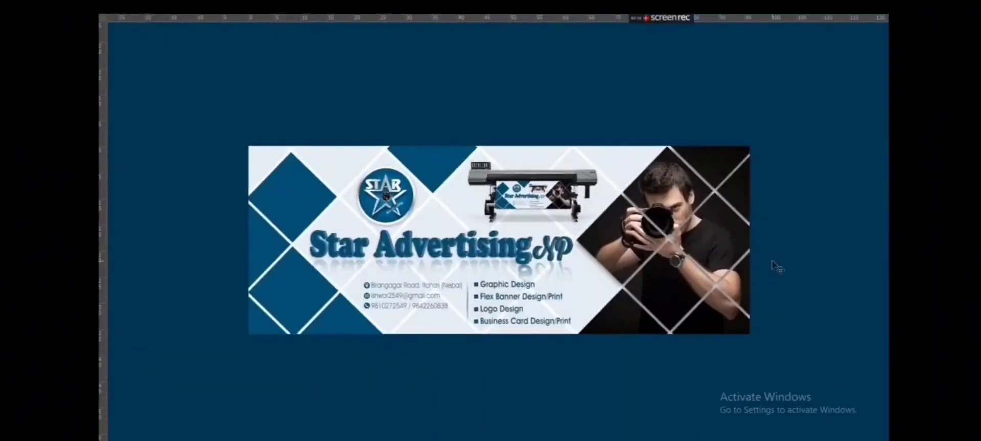
{"action": "scroll", "coordinate": [605, 219], "scroll_direction": "up", "scroll_amount": 3}
{"action": "left_click_drag", "start_coordinate": [605, 215], "coordinate": [629, 211]}
{"action": "scroll", "coordinate": [585, 221], "scroll_direction": "down", "scroll_amount": 3}
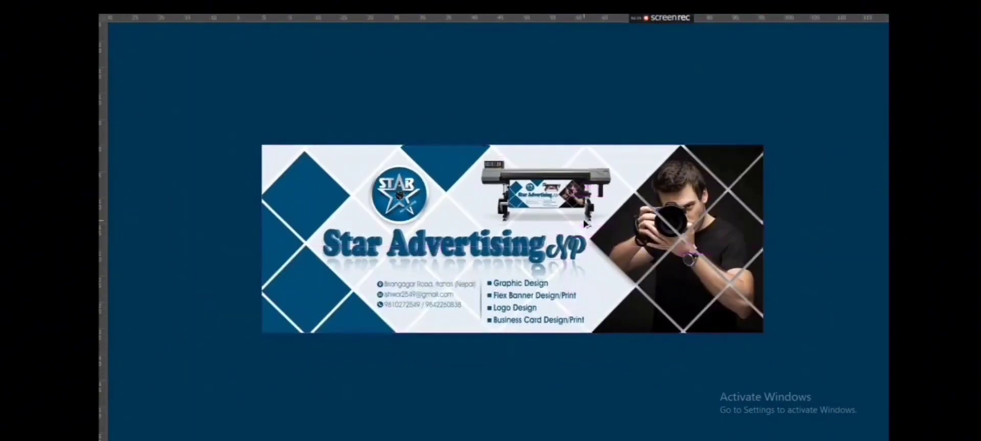
{"action": "scroll", "coordinate": [586, 223], "scroll_direction": "up", "scroll_amount": 2}
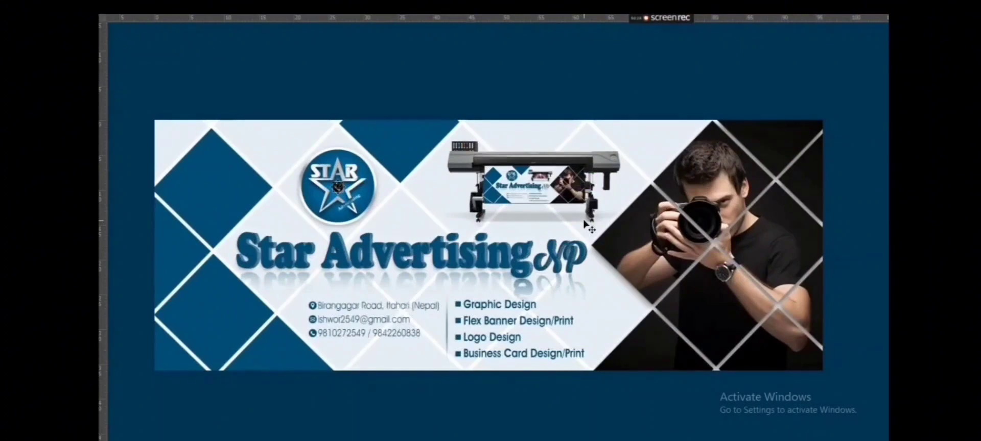
{"action": "scroll", "coordinate": [585, 225], "scroll_direction": "down", "scroll_amount": 2}
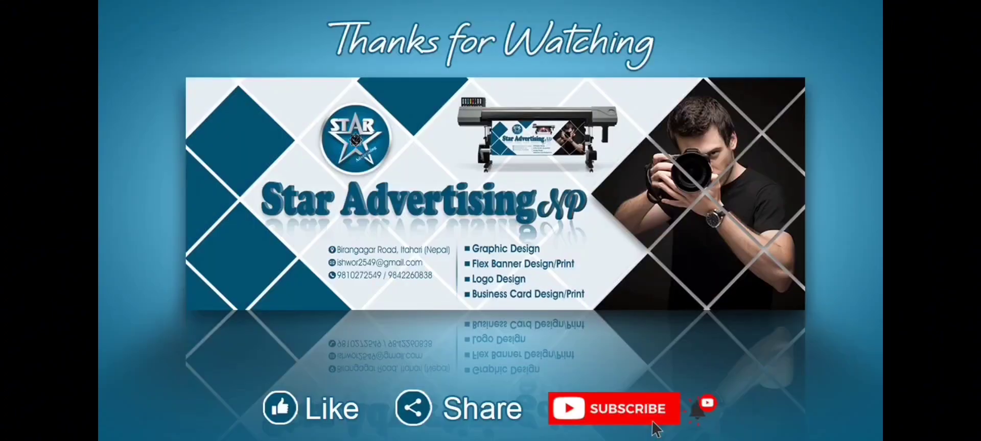